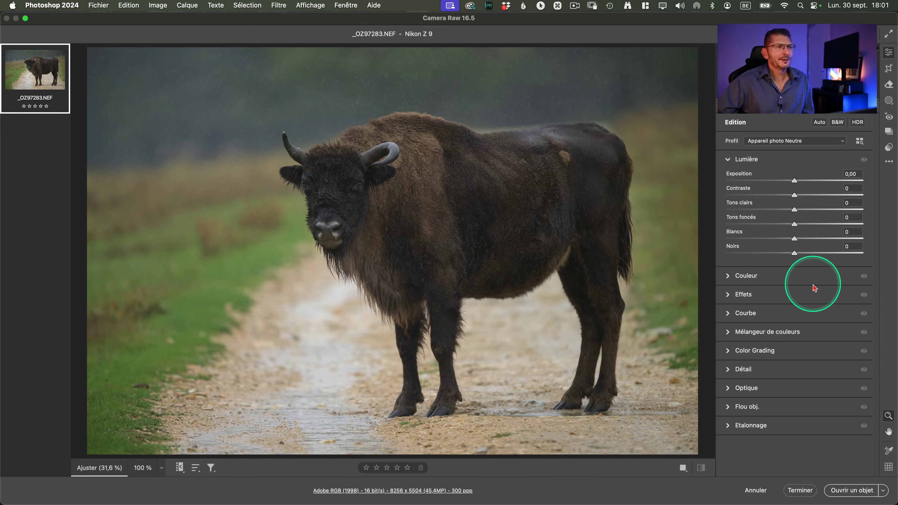
- Enable the lens profile corrections for the bison photo in the Optique settings
{"action": "left_click", "coordinate": [729, 371]}
{"action": "left_click", "coordinate": [734, 388]}
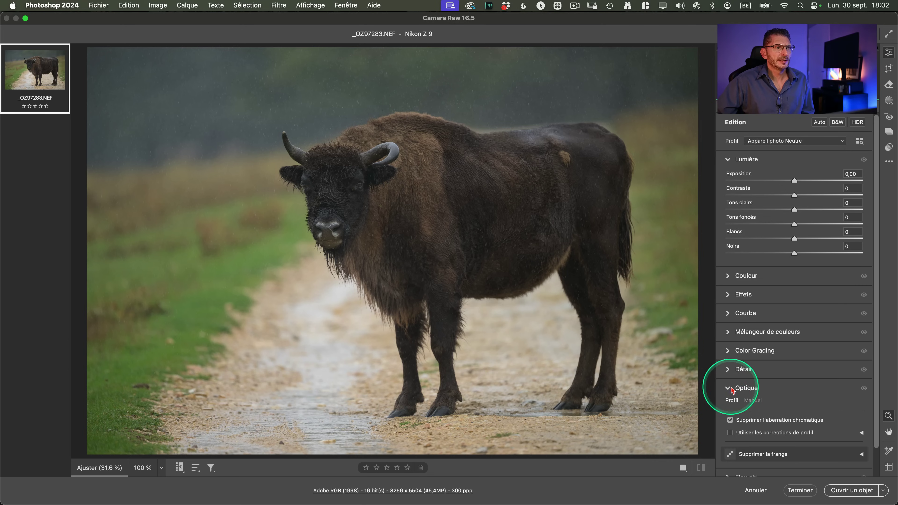
{"action": "scroll", "coordinate": [753, 400], "scroll_direction": "down", "scroll_amount": 2}
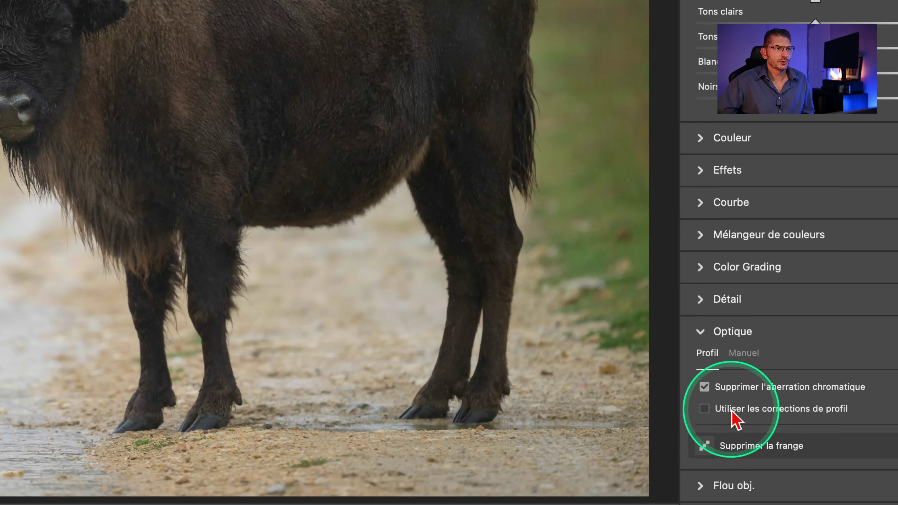
{"action": "left_click", "coordinate": [746, 406]}
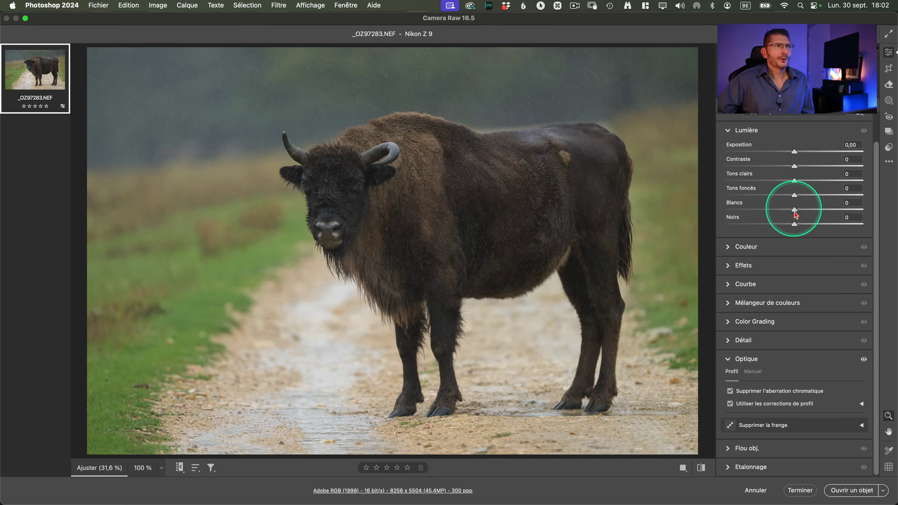
- Set the photo's tones to Blancs +52, Noirs -40, Tons foncés +48 and Tons clairs +25
{"action": "key", "text": "alt"}
{"action": "mouse_move", "coordinate": [795, 210]}
{"action": "left_mouse_down"}
{"action": "mouse_move", "coordinate": [830, 210]}
{"action": "mouse_move", "coordinate": [797, 227]}
{"action": "left_mouse_up"}
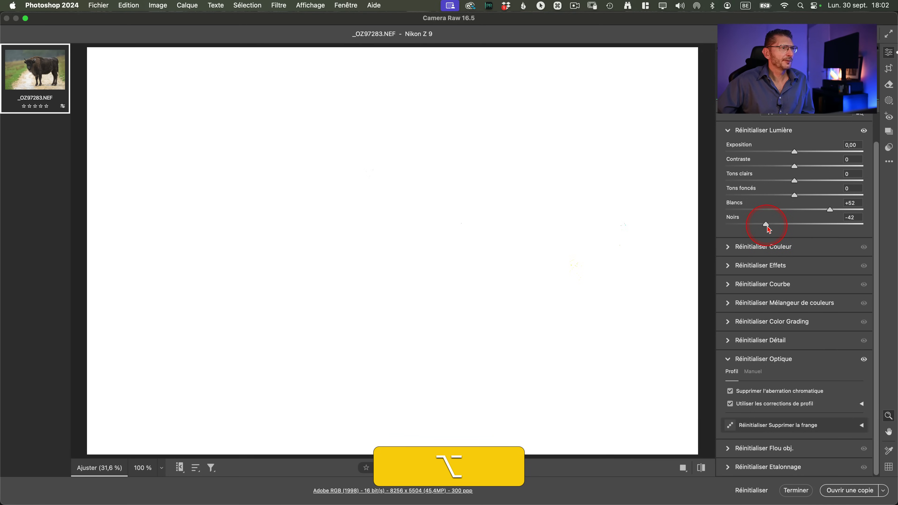
{"action": "left_click_drag", "start_coordinate": [770, 229], "coordinate": [770, 229]}
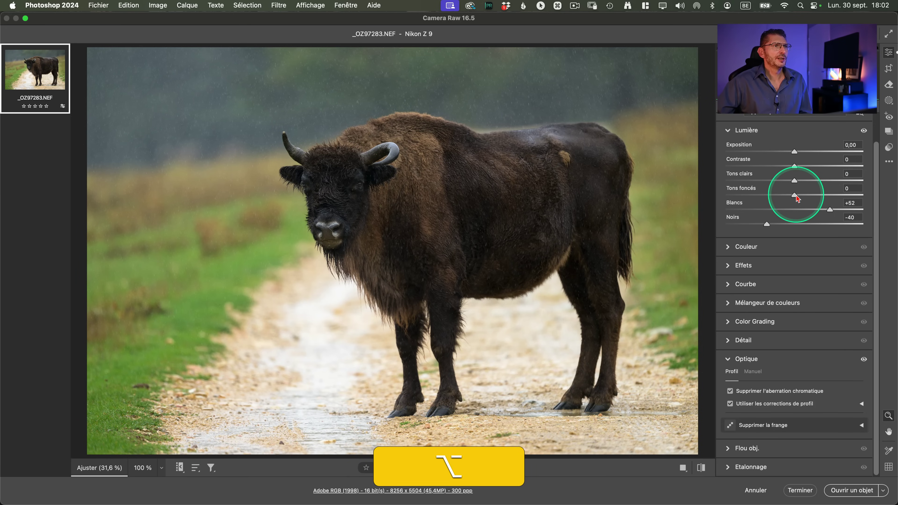
{"action": "left_click_drag", "start_coordinate": [797, 198], "coordinate": [825, 195]}
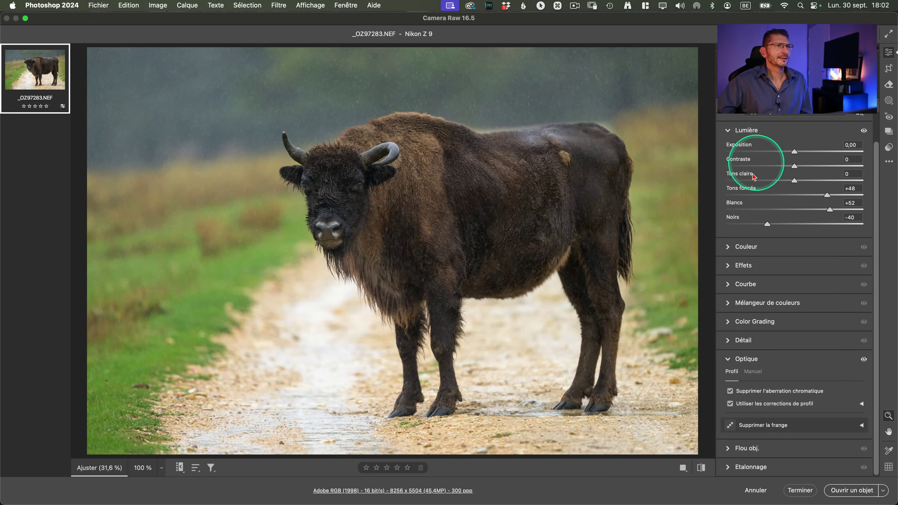
{"action": "left_click_drag", "start_coordinate": [810, 182], "coordinate": [813, 182]}
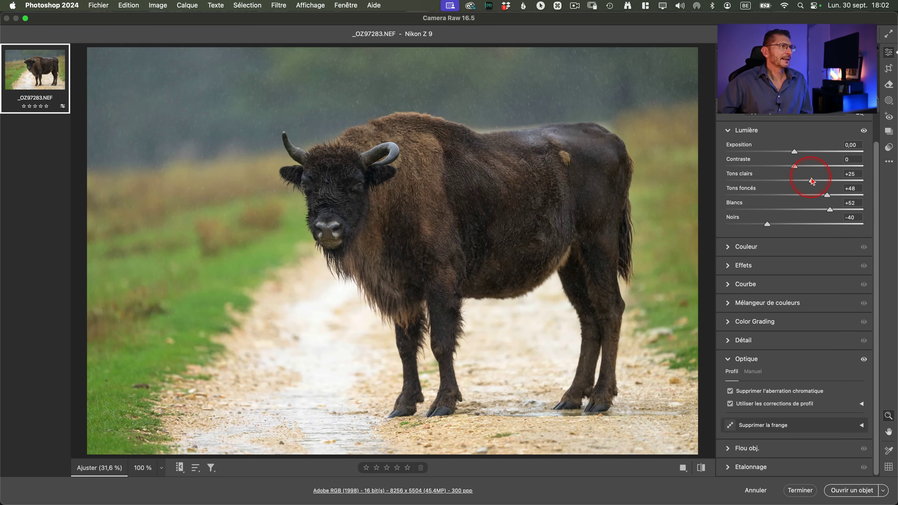
- Set Clarté to +28 and Textures to +14 in the effects, and compare the photo with and without the adjustments
{"action": "left_click", "coordinate": [734, 265]}
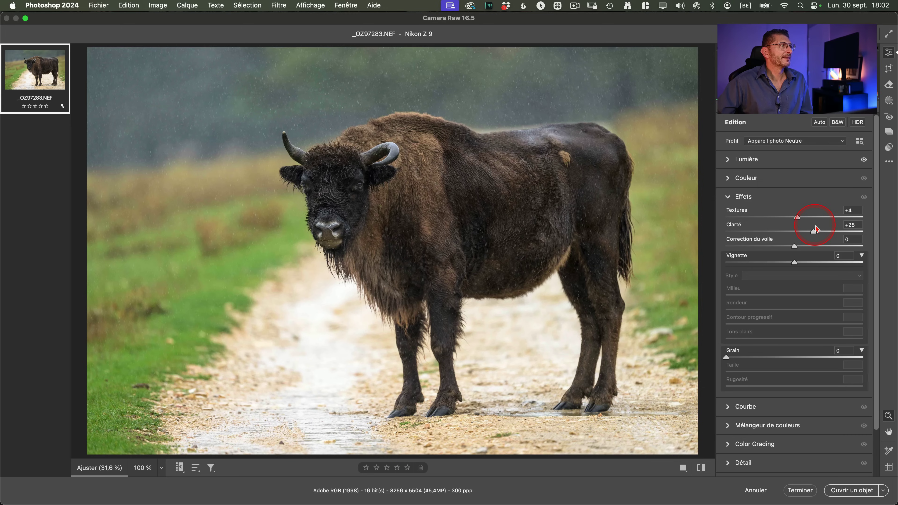
{"action": "left_click_drag", "start_coordinate": [815, 225], "coordinate": [804, 214]}
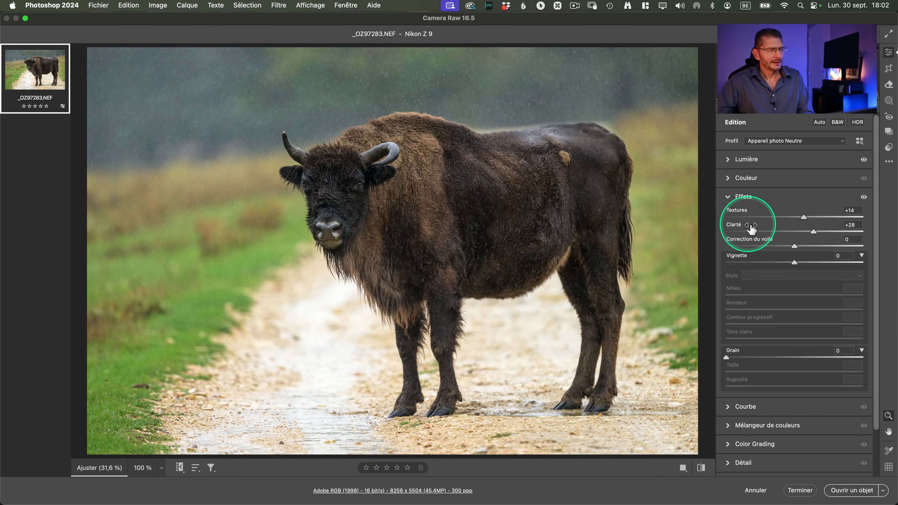
{"action": "key", "text": "p"}
{"action": "key", "text": "p"}
{"action": "key", "text": "p"}
{"action": "key", "text": "p"}
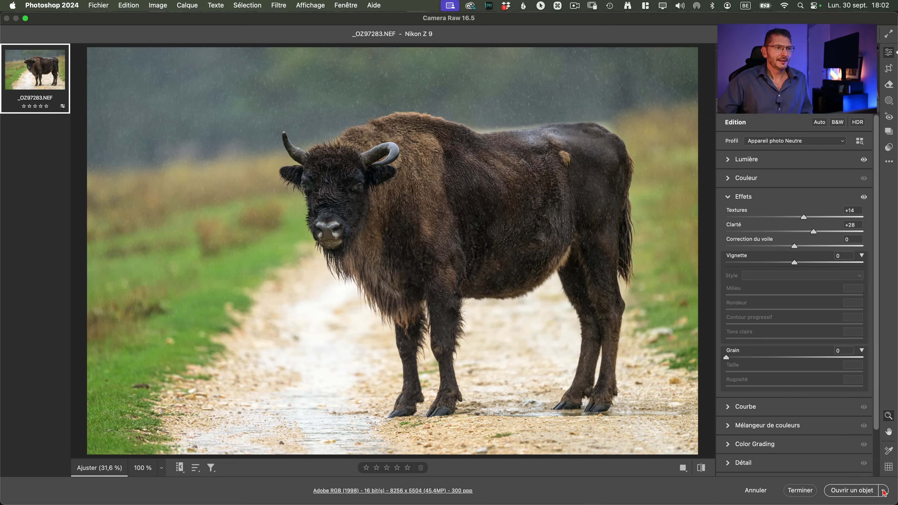
- Open the developed photo as a smart object in Photoshop and clear the floating palettes off the fitted image
{"action": "left_click", "coordinate": [860, 497]}
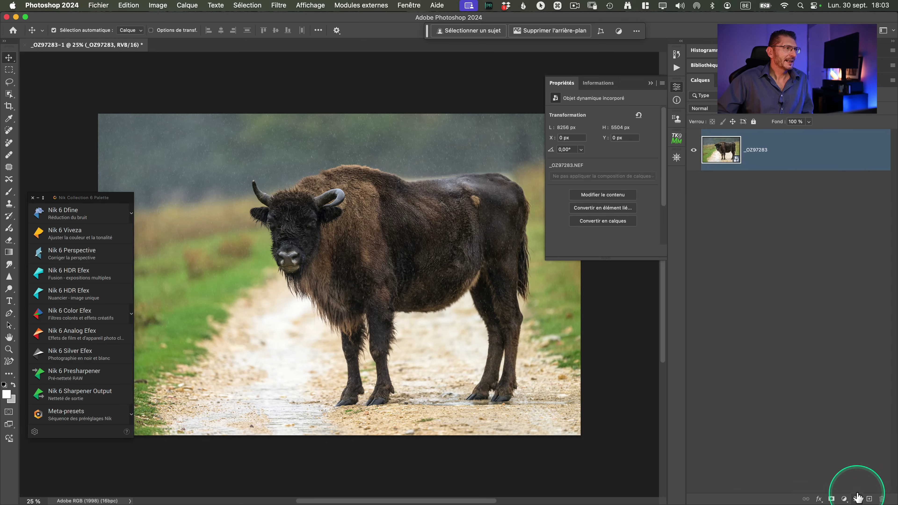
{"action": "left_click", "coordinate": [33, 198]}
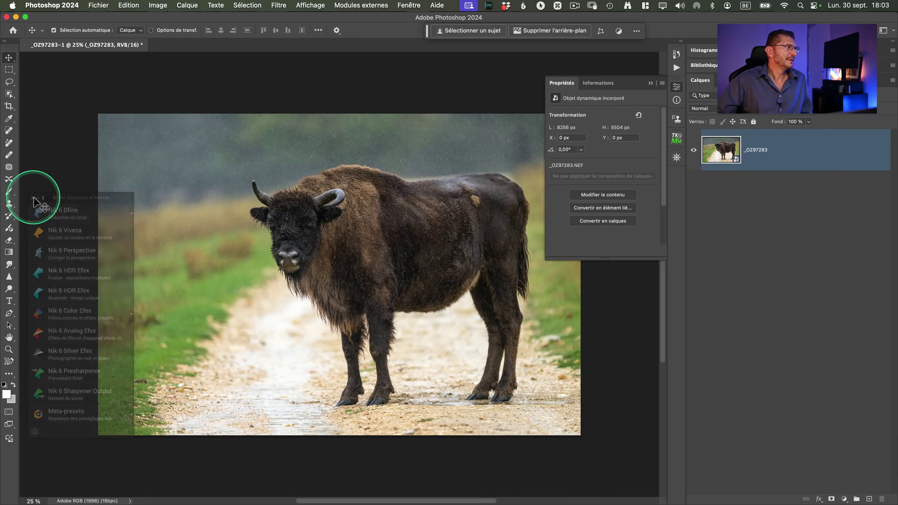
{"action": "left_click", "coordinate": [651, 83]}
{"action": "key", "text": "super+0"}
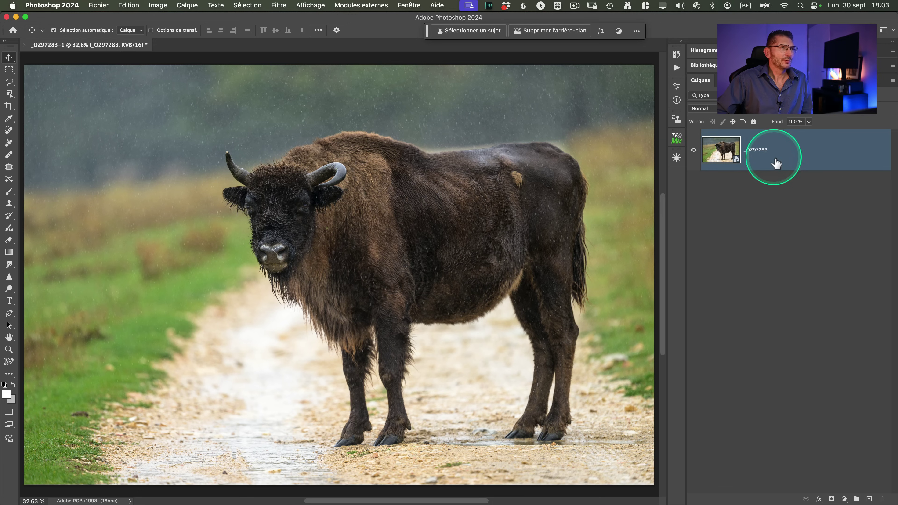
- Duplicate the _OZ97283 layer as an independent smart object via copy, and move the contextual task bar over the image
{"action": "left_click", "coordinate": [775, 154], "text": "ctrl"}
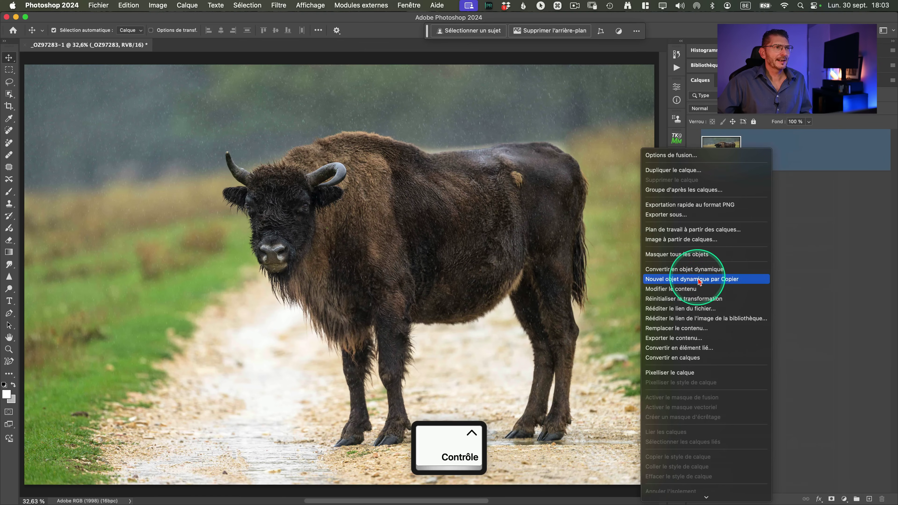
{"action": "left_click", "coordinate": [699, 280]}
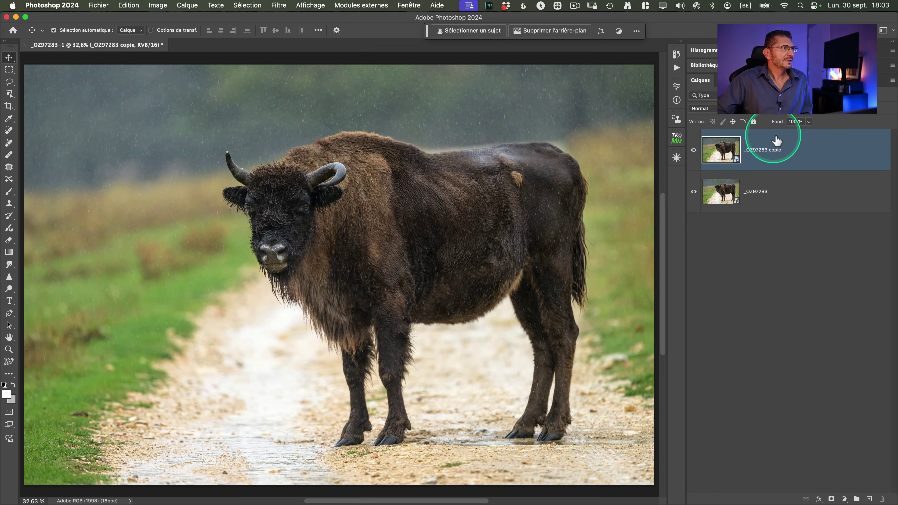
{"action": "left_click_drag", "start_coordinate": [428, 32], "coordinate": [371, 98]}
- Select the bison with the Object Selection tool's cloud-based Select Subject, and check the selection in Quick Mask mode
{"action": "key", "text": "w"}
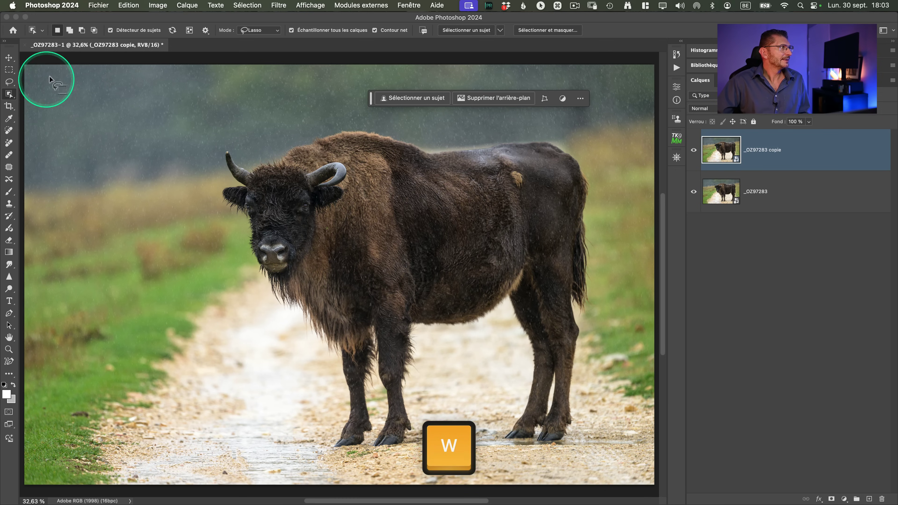
{"action": "left_click", "coordinate": [501, 30]}
{"action": "key", "text": "ctrl"}
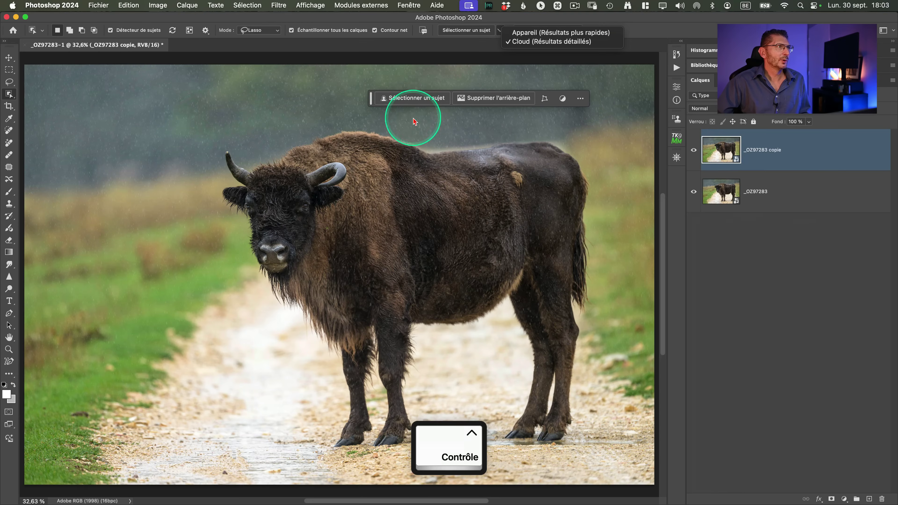
{"action": "left_click", "coordinate": [454, 32]}
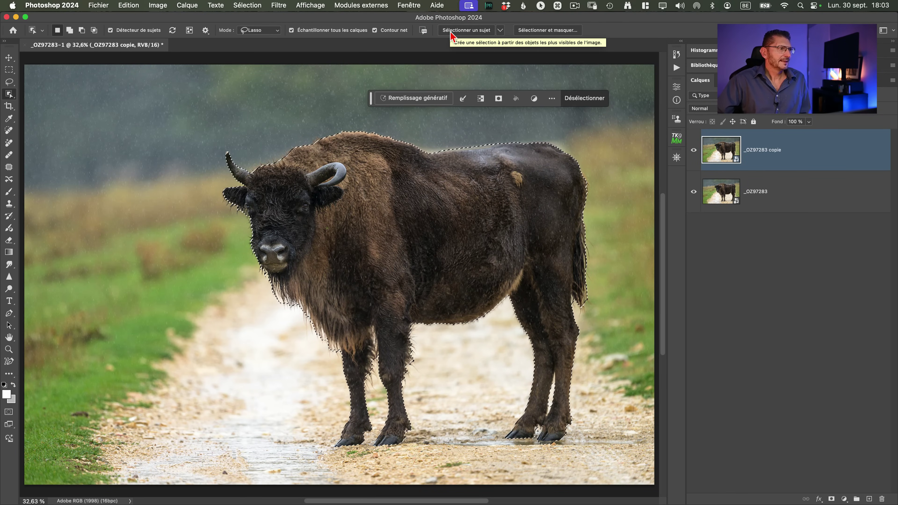
{"action": "key", "text": "q"}
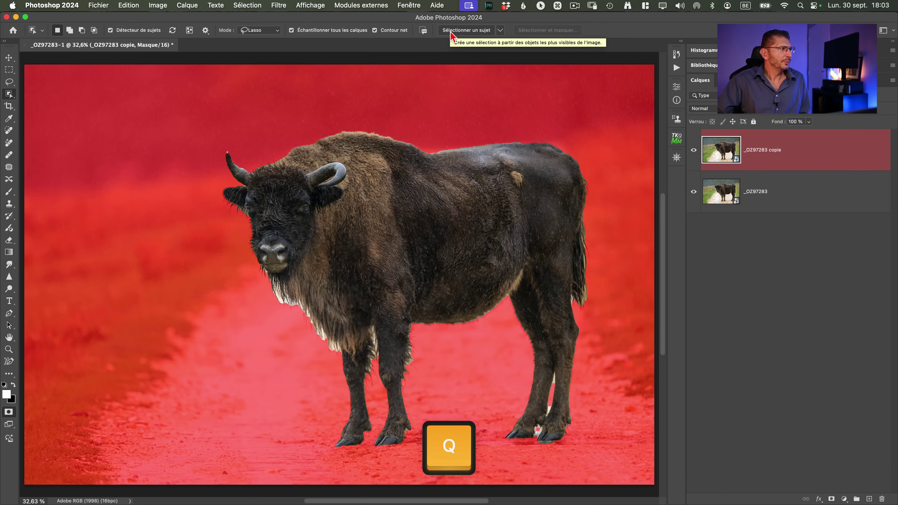
{"action": "key", "text": "q"}
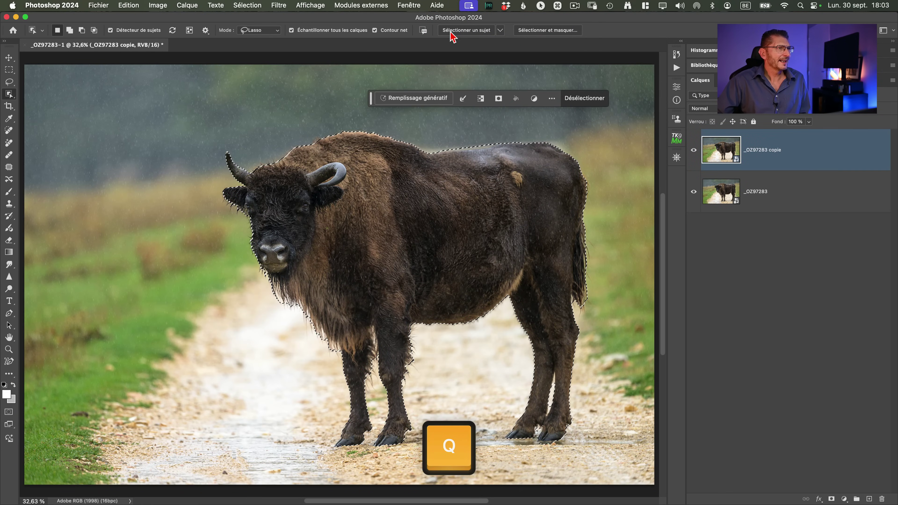
- Open the bison selection in Select and Mask and set the view mode to Incrustation
{"action": "left_click", "coordinate": [547, 31]}
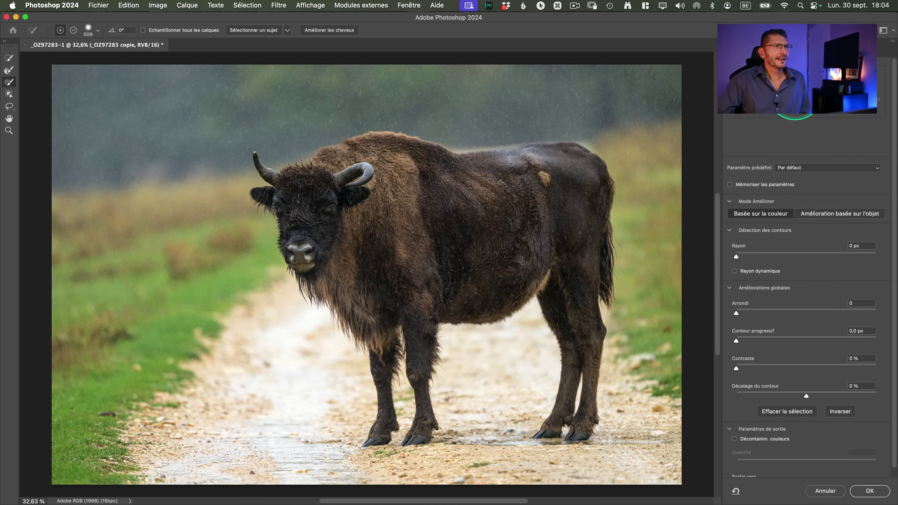
{"action": "left_click", "coordinate": [795, 91]}
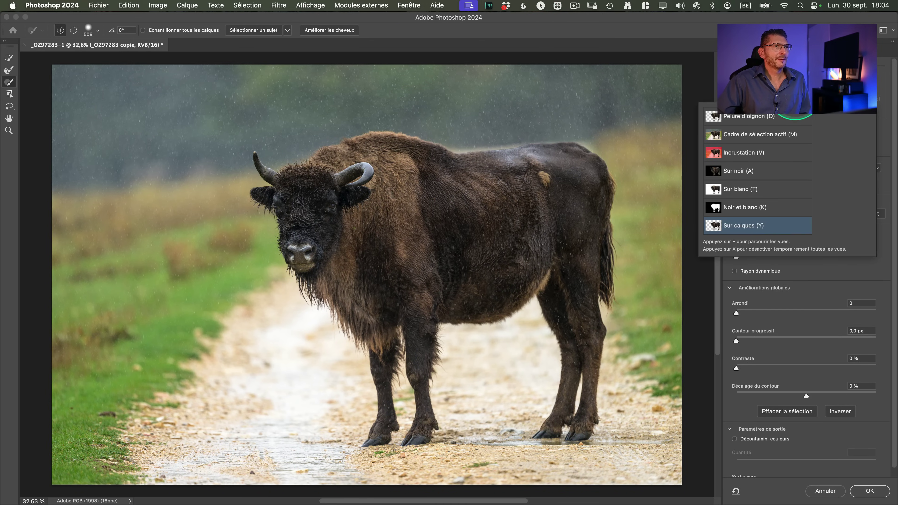
{"action": "scroll", "coordinate": [741, 154], "scroll_direction": "up", "scroll_amount": 5}
{"action": "left_click", "coordinate": [743, 160]}
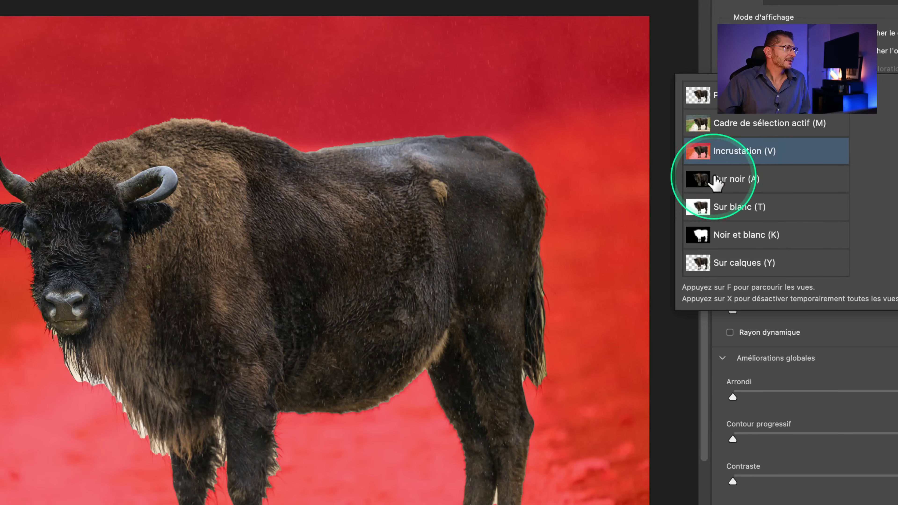
{"action": "scroll", "coordinate": [400, 283], "scroll_direction": "down", "scroll_amount": 5}
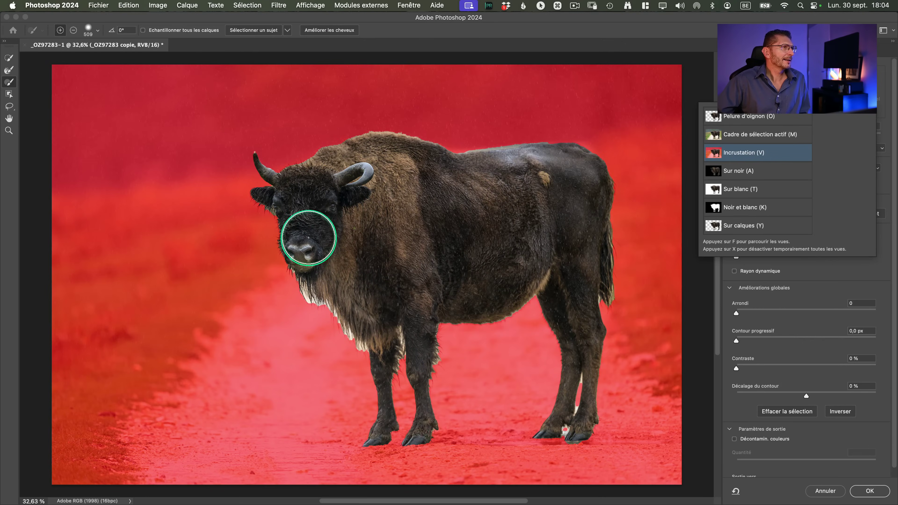
{"action": "left_click", "coordinate": [301, 174]}
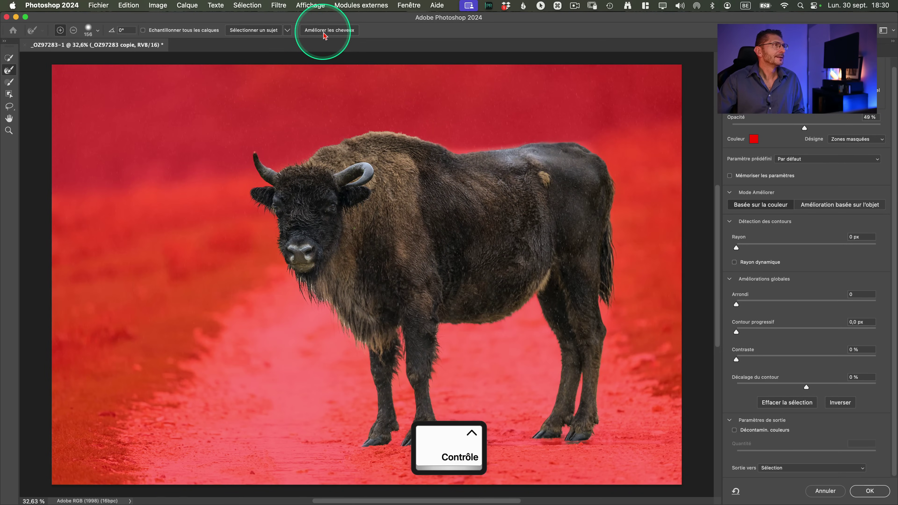
- Apply the automatic hair refinement to the bison's outline and compare the fur edges with and without it
{"action": "left_click", "coordinate": [324, 32]}
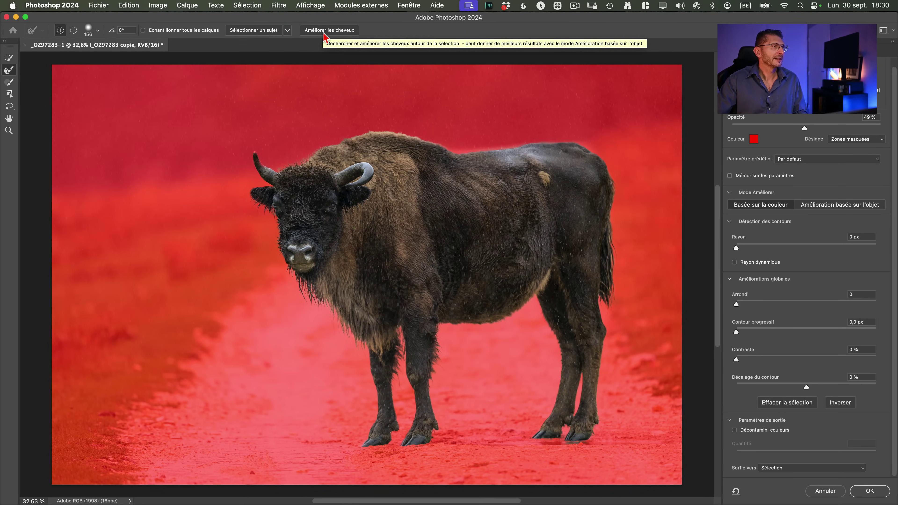
{"action": "key", "text": "super+z"}
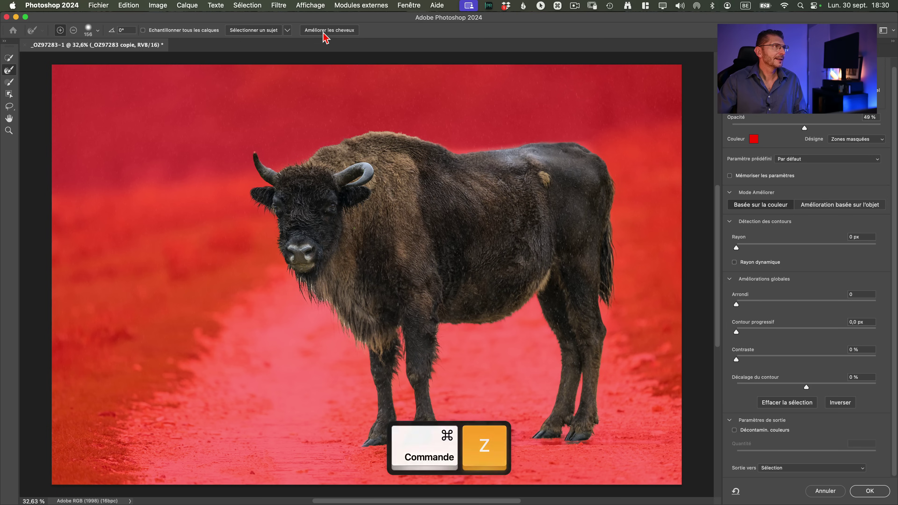
{"action": "left_click", "coordinate": [324, 34]}
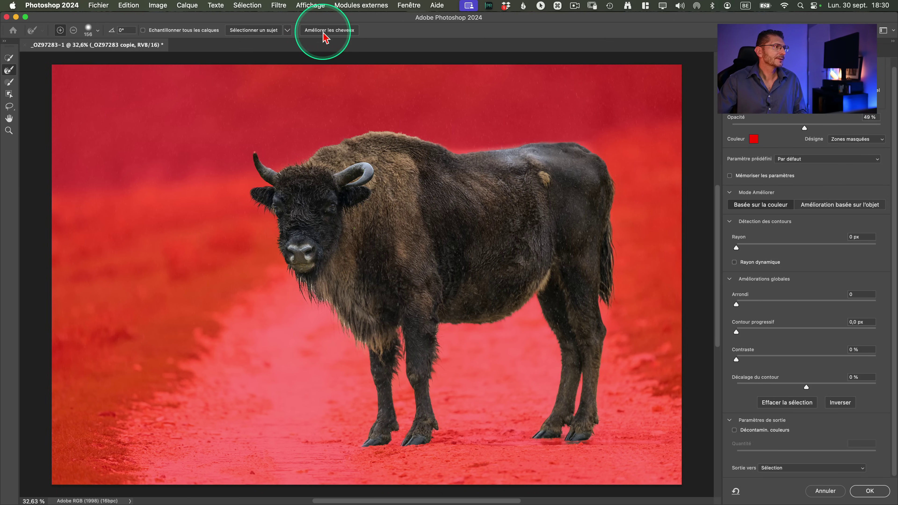
{"action": "key", "text": "ctrl"}
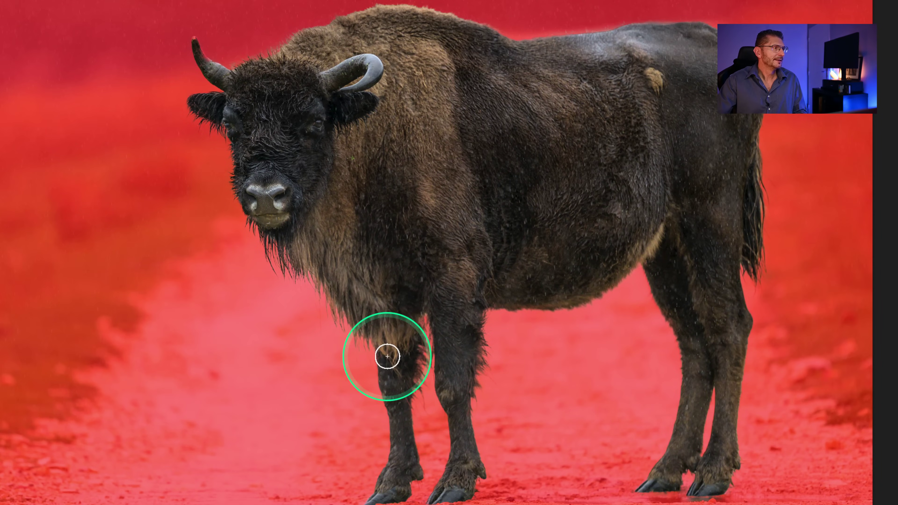
{"action": "key", "text": "super+z"}
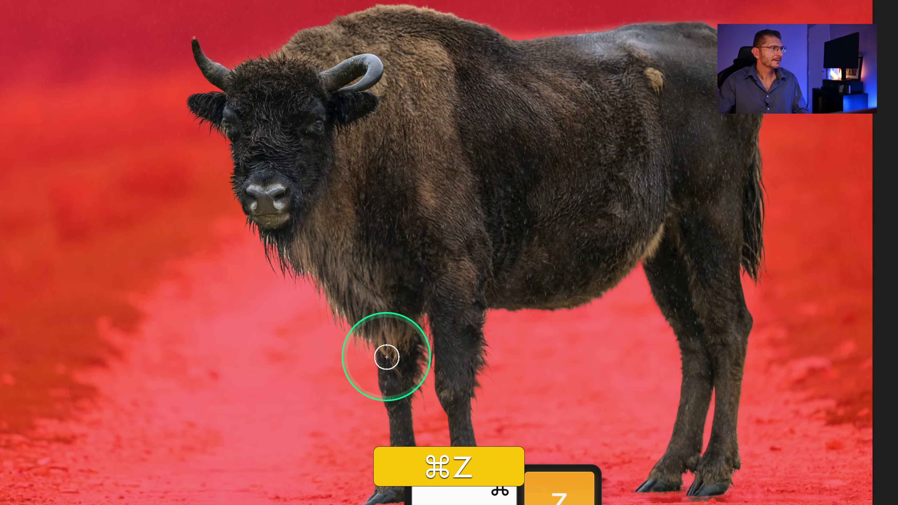
{"action": "key", "text": "super+z"}
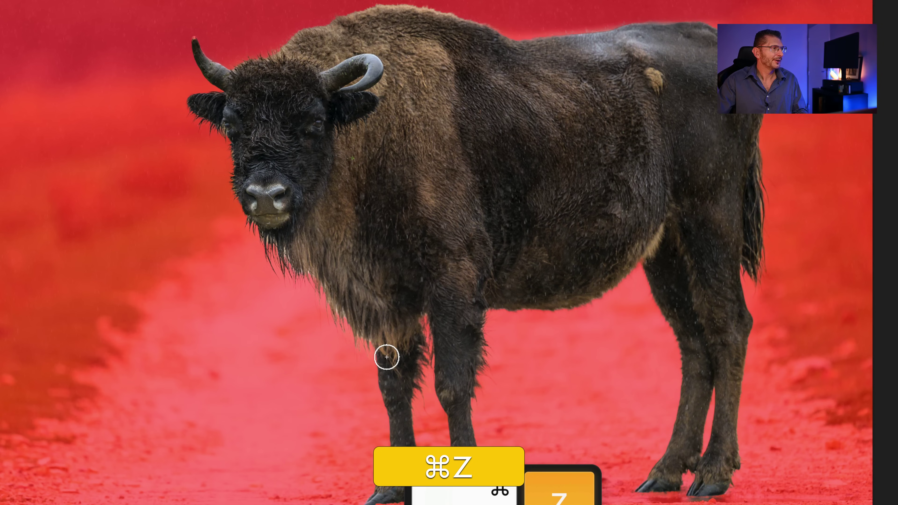
{"action": "key", "text": "shift+super+z"}
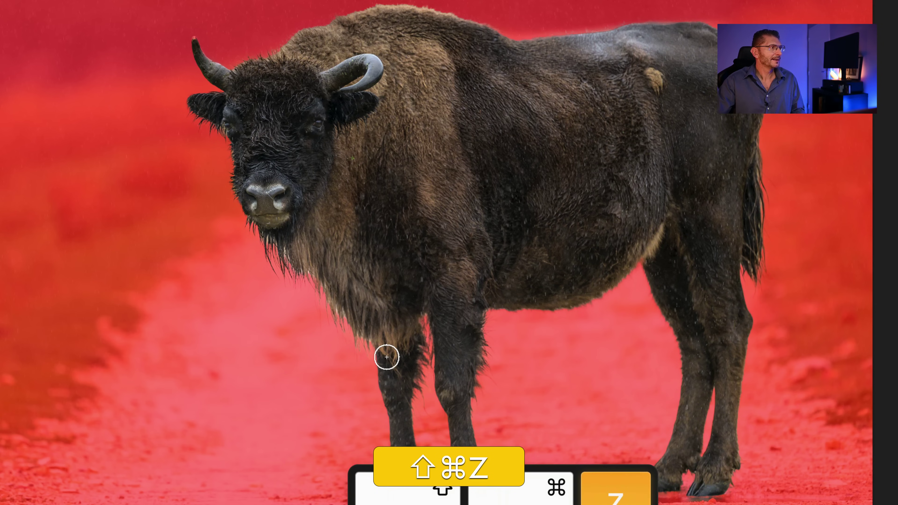
{"action": "key", "text": "ctrl"}
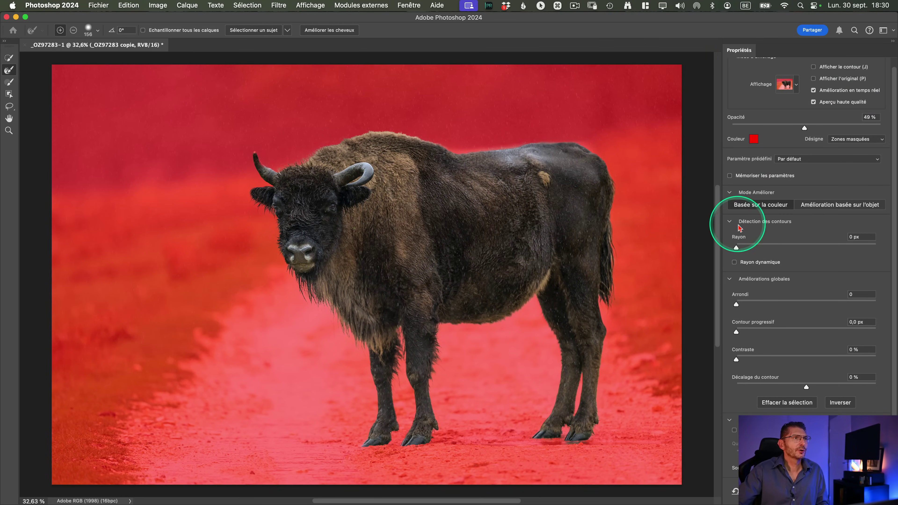
- Set the red overlay's opacity to 100 %
{"action": "left_click_drag", "start_coordinate": [803, 129], "coordinate": [888, 129]}
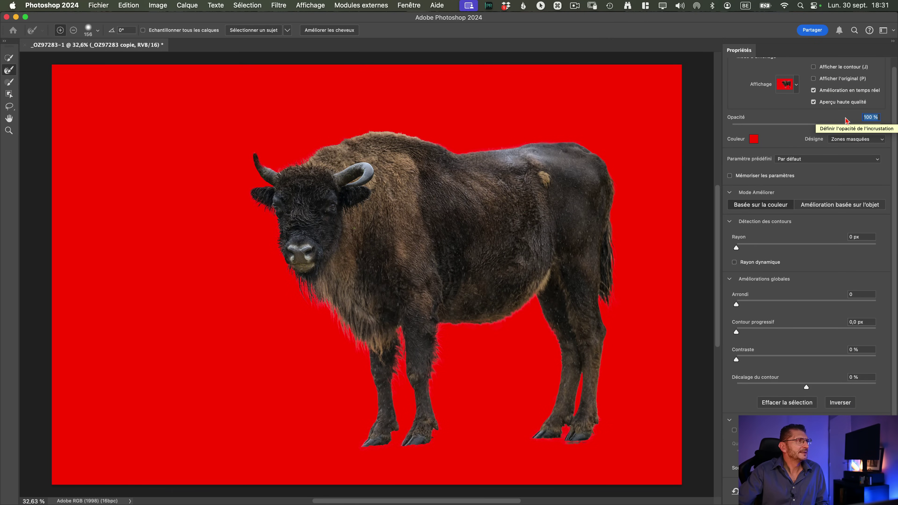
{"action": "left_click", "coordinate": [808, 118]}
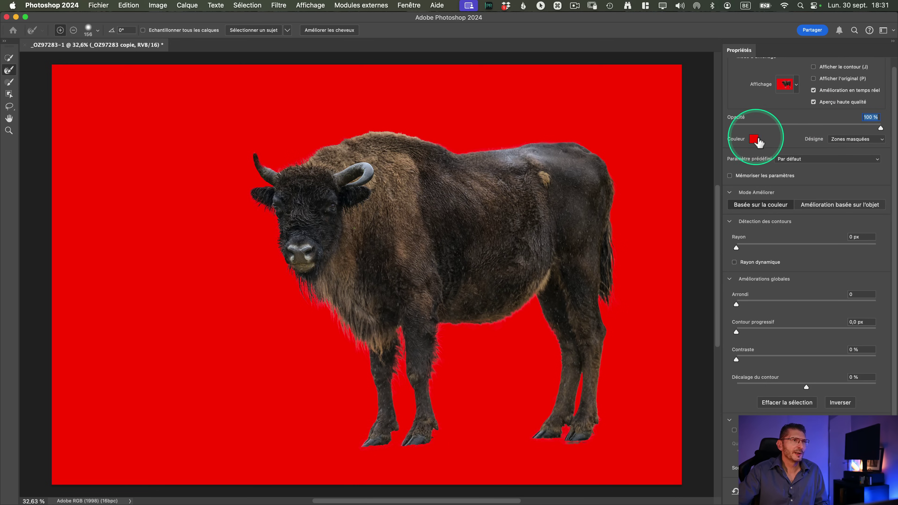
- Switch the Select and Mask view mode to Sur blanc to check the bison's outline against white
{"action": "left_click", "coordinate": [797, 85]}
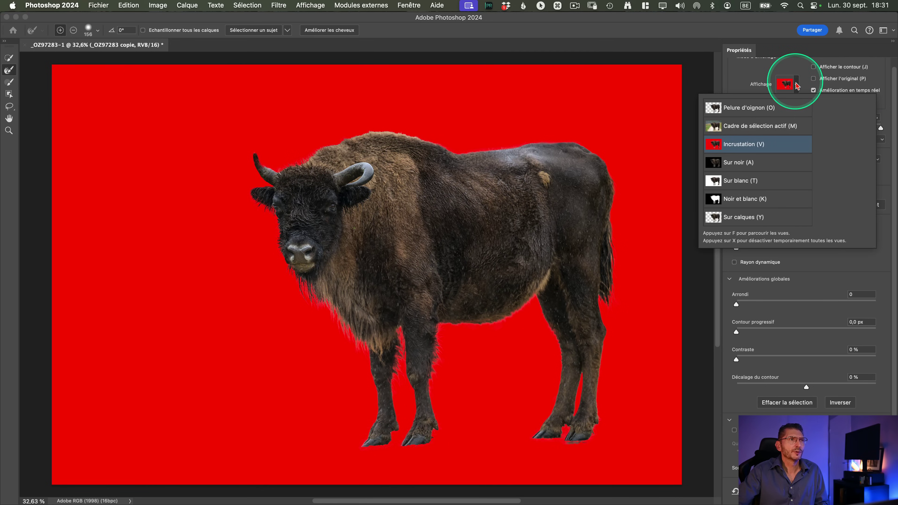
{"action": "scroll", "coordinate": [751, 182], "scroll_direction": "up", "scroll_amount": 5}
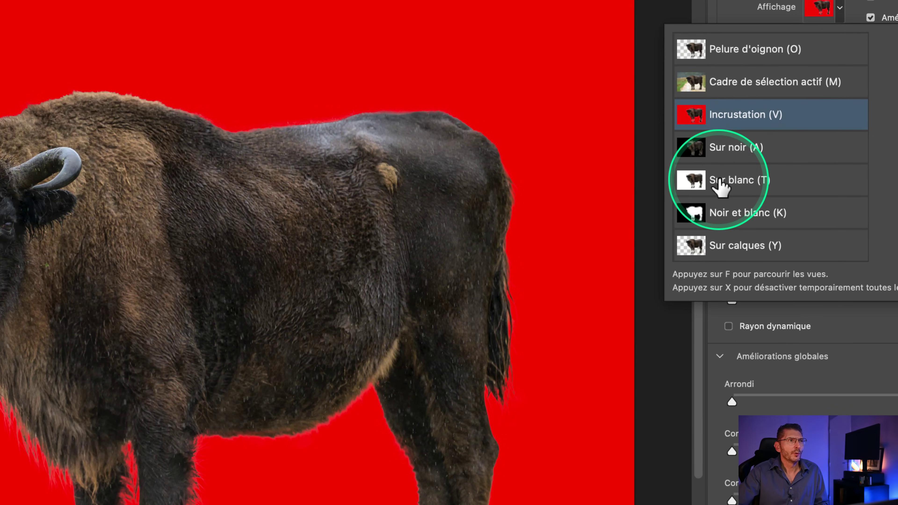
{"action": "left_click", "coordinate": [720, 186]}
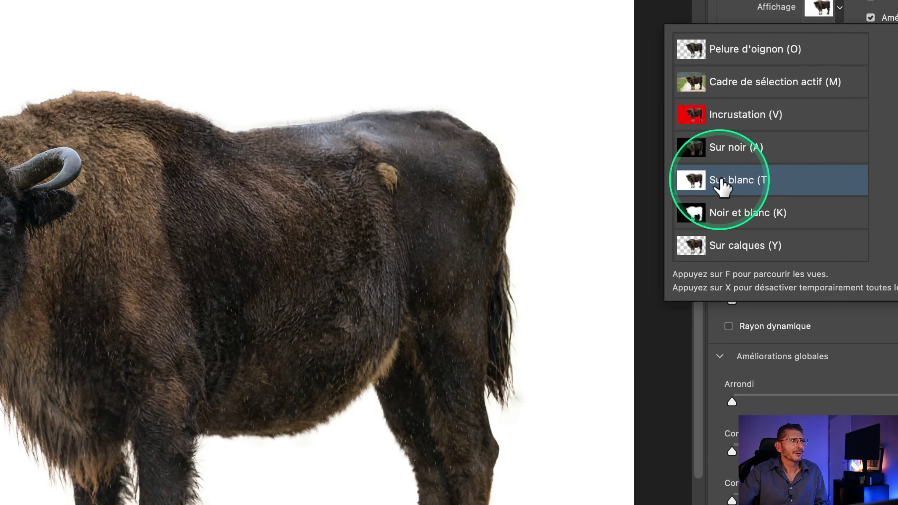
{"action": "scroll", "coordinate": [720, 186], "scroll_direction": "down", "scroll_amount": 5}
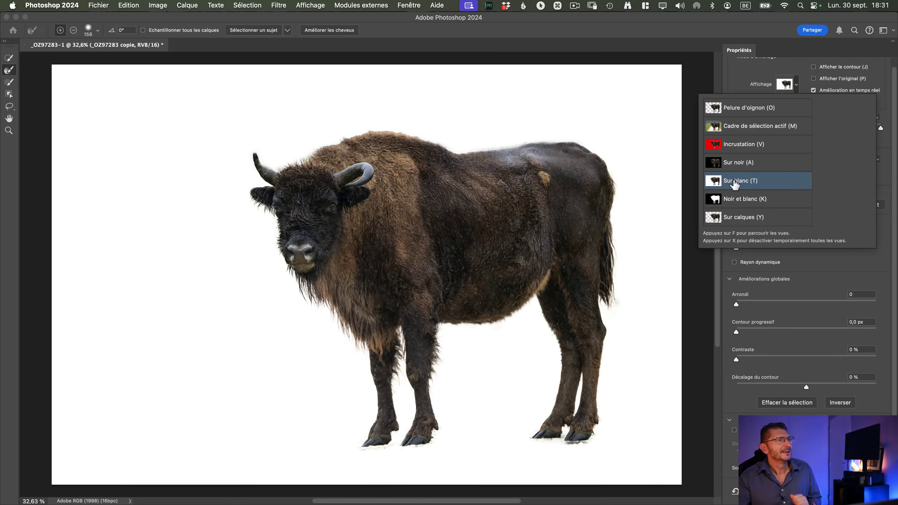
{"action": "left_click", "coordinate": [505, 35]}
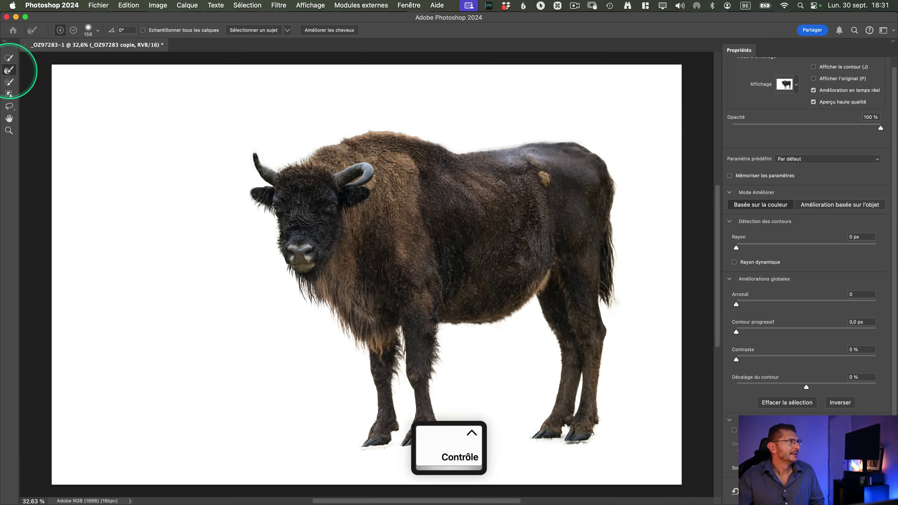
- Paint along the fur on the bison's hump and back with the Refine Edge brush, undoing the unwanted strokes
{"action": "scroll", "coordinate": [10, 72], "scroll_direction": "up", "scroll_amount": 5}
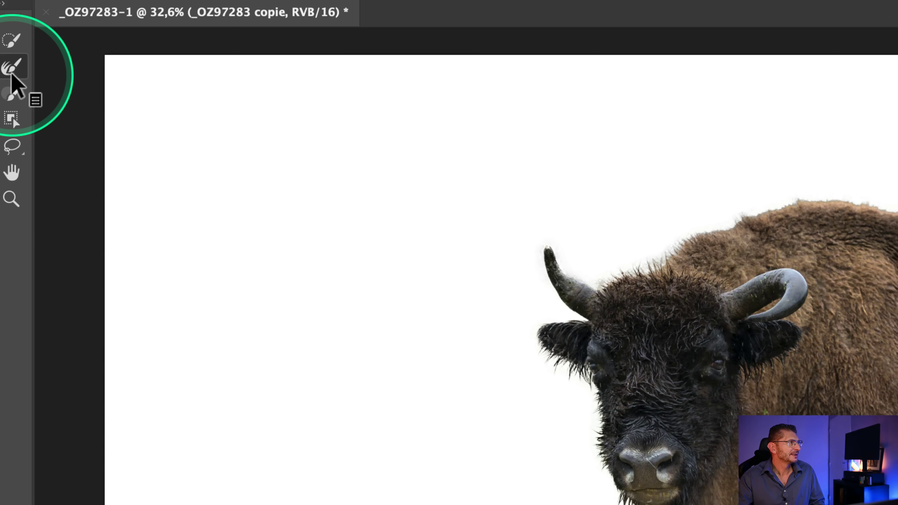
{"action": "scroll", "coordinate": [12, 75], "scroll_direction": "down", "scroll_amount": 5}
{"action": "key", "text": "z"}
{"action": "mouse_move", "coordinate": [333, 134]}
{"action": "left_mouse_down"}
{"action": "mouse_move", "coordinate": [361, 138]}
{"action": "mouse_move", "coordinate": [334, 146]}
{"action": "left_mouse_up"}
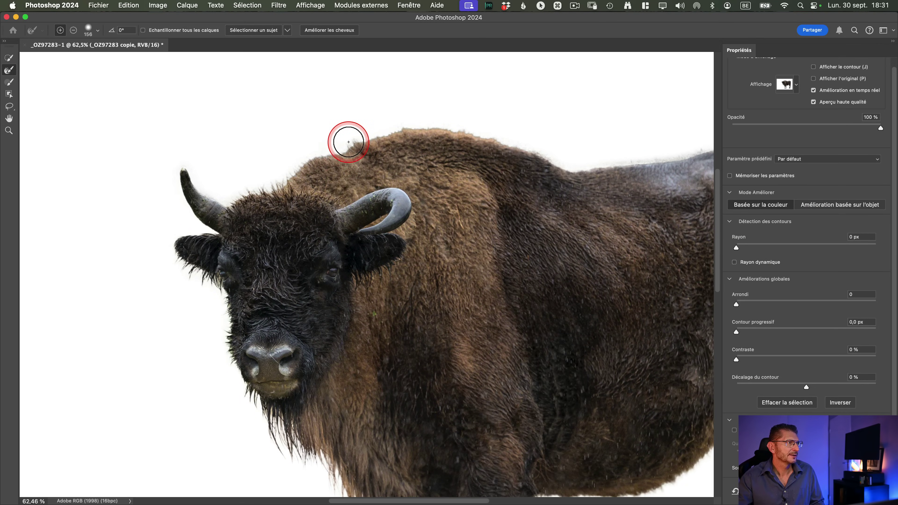
{"action": "left_click_drag", "start_coordinate": [386, 132], "coordinate": [453, 137]}
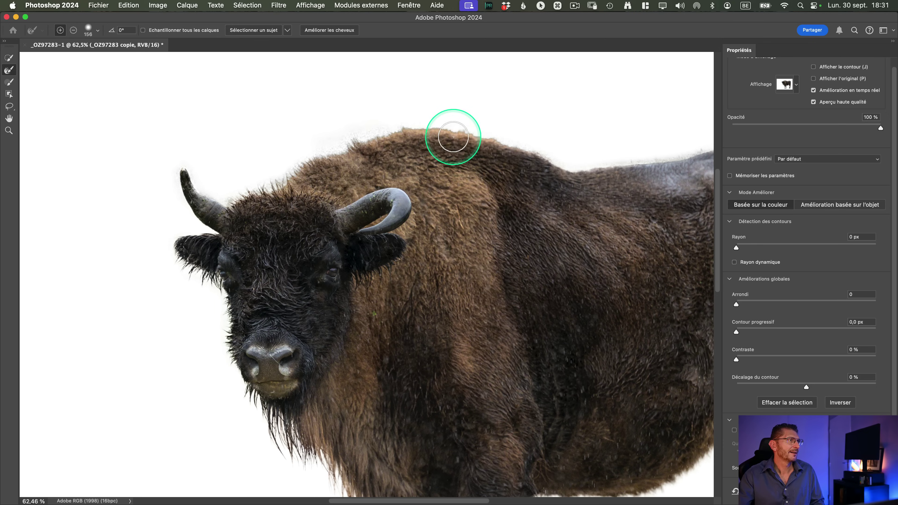
{"action": "key", "text": "super+z"}
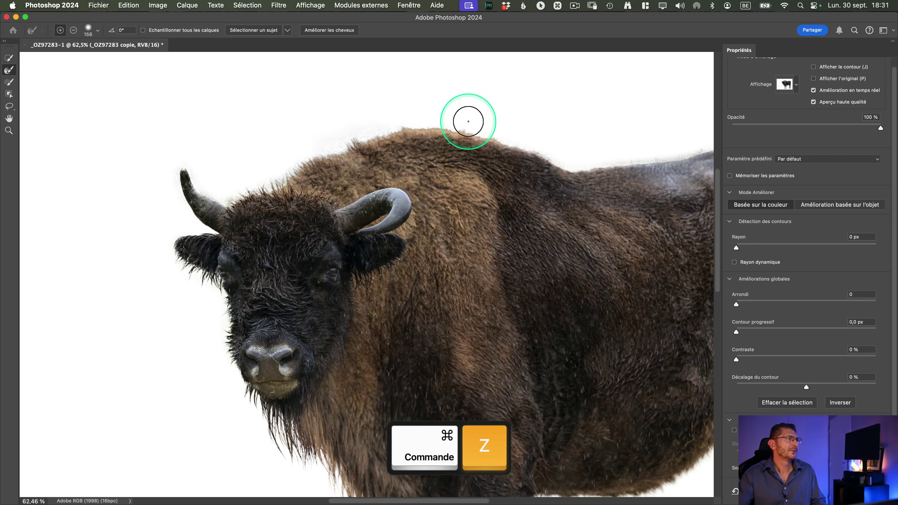
{"action": "mouse_move", "coordinate": [388, 123]}
{"action": "left_mouse_down", "text": "ctrl+alt"}
{"action": "mouse_move", "coordinate": [536, 145]}
{"action": "mouse_move", "coordinate": [454, 141]}
{"action": "left_mouse_up", "text": "ctrl+alt"}
{"action": "key", "text": "super+z"}
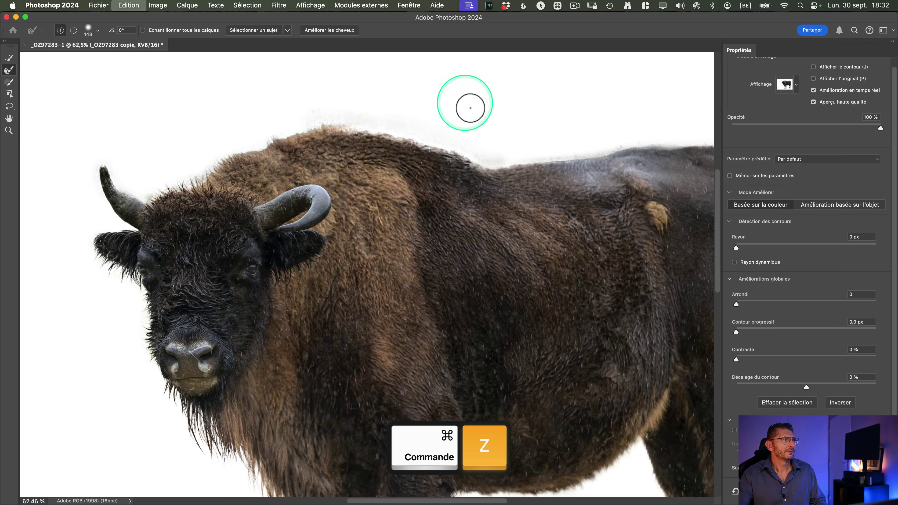
- Compare the back's outline with the original background by lowering the view opacity to 2 % and restoring it to 100 %
{"action": "mouse_move", "coordinate": [509, 156]}
{"action": "left_mouse_down"}
{"action": "mouse_move", "coordinate": [876, 138]}
{"action": "mouse_move", "coordinate": [867, 127]}
{"action": "mouse_move", "coordinate": [735, 123]}
{"action": "left_mouse_up"}
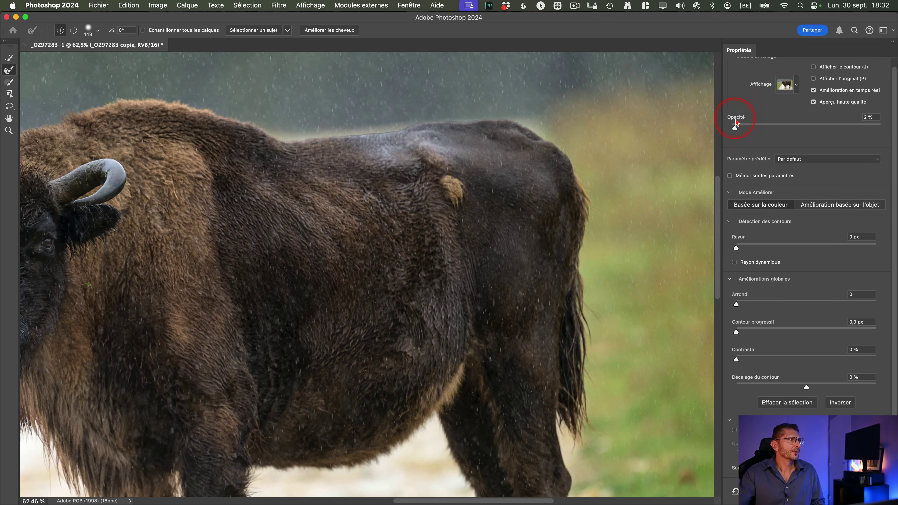
{"action": "mouse_move", "coordinate": [694, 118]}
{"action": "left_mouse_down"}
{"action": "mouse_move", "coordinate": [839, 119]}
{"action": "mouse_move", "coordinate": [685, 116]}
{"action": "left_mouse_up"}
{"action": "left_click_drag", "start_coordinate": [777, 121], "coordinate": [881, 125]}
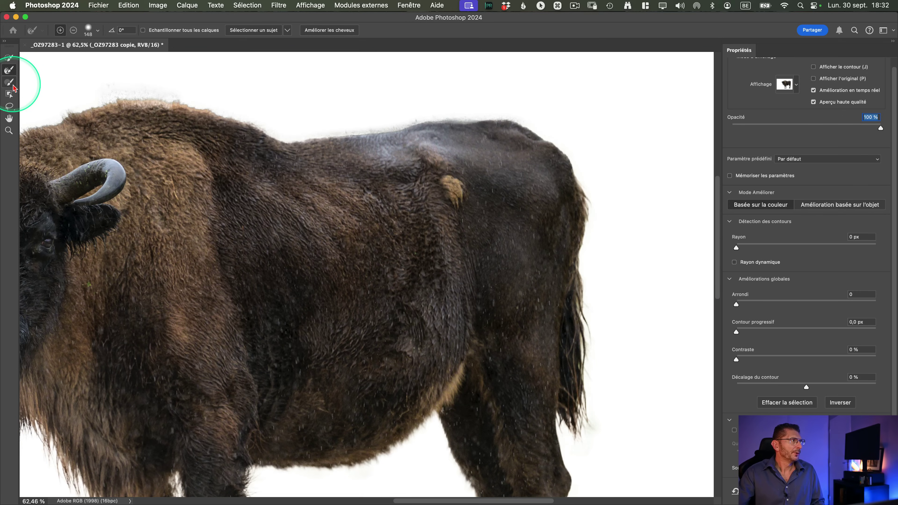
- Erase the background residue above the bison's hump and back from the selection with the Brush tool
{"action": "key", "text": "ctrl"}
{"action": "key", "text": "alt"}
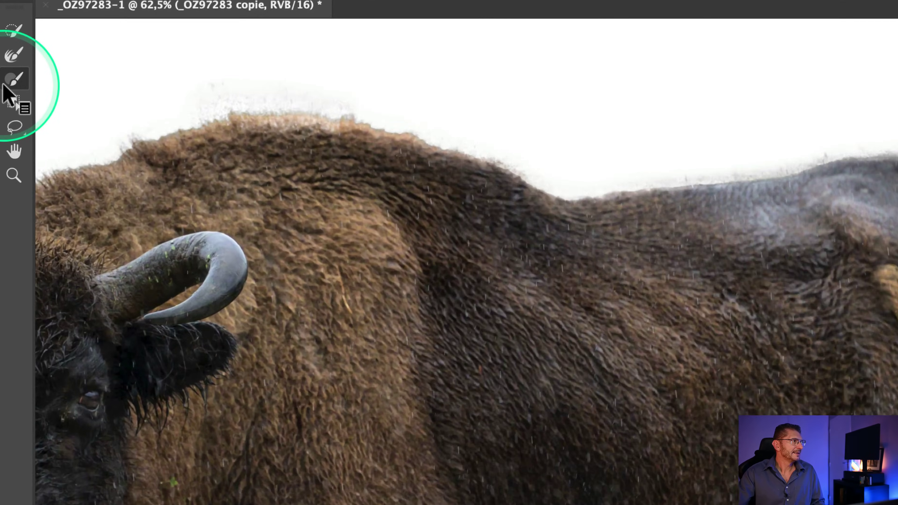
{"action": "key", "text": "alt"}
{"action": "mouse_move", "coordinate": [111, 89]}
{"action": "left_mouse_down"}
{"action": "mouse_move", "coordinate": [282, 106]}
{"action": "mouse_move", "coordinate": [272, 122]}
{"action": "mouse_move", "coordinate": [320, 128]}
{"action": "mouse_move", "coordinate": [495, 119]}
{"action": "left_mouse_up"}
{"action": "key", "text": "space"}
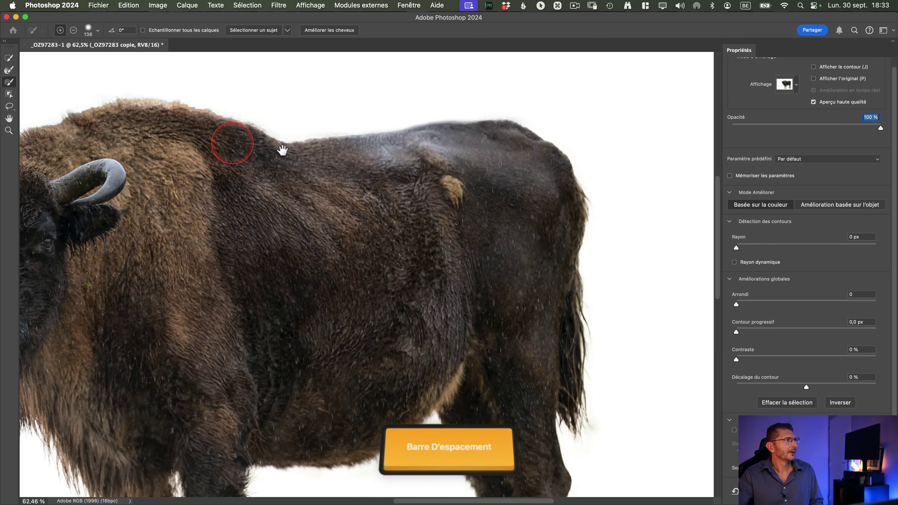
{"action": "left_click_drag", "start_coordinate": [240, 149], "coordinate": [409, 159]}
{"action": "left_click_drag", "start_coordinate": [410, 128], "coordinate": [401, 123]}
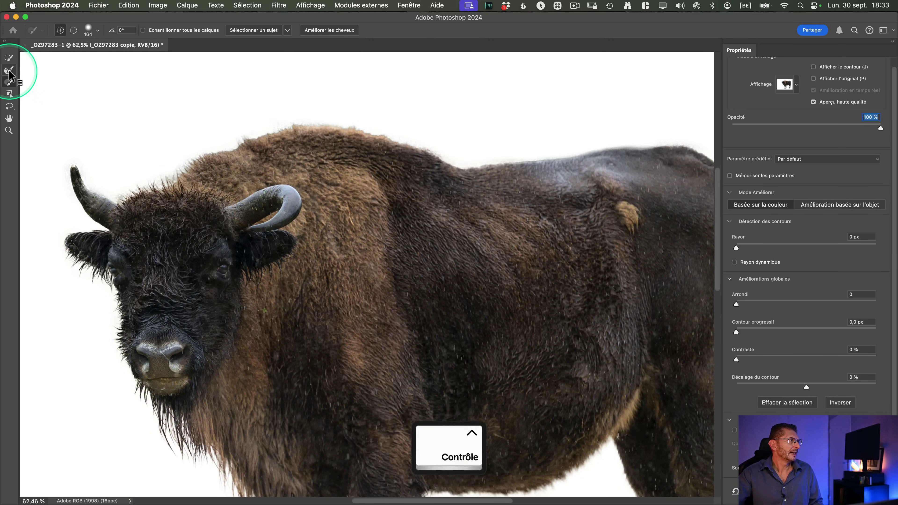
- Refine the fur between the bison's horn and head with the Refine Edge brush at size 185
{"action": "scroll", "coordinate": [10, 73], "scroll_direction": "up", "scroll_amount": 5}
{"action": "scroll", "coordinate": [10, 72], "scroll_direction": "down", "scroll_amount": 5}
{"action": "left_click", "coordinate": [10, 72]}
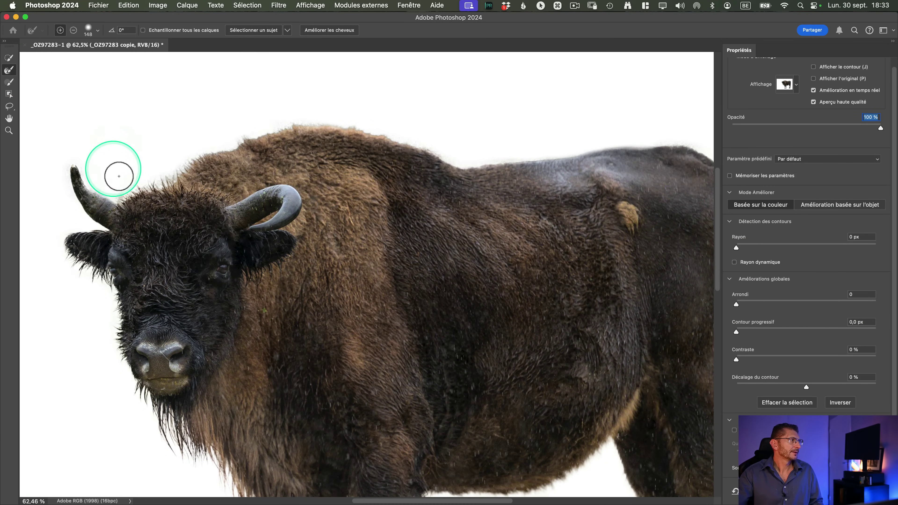
{"action": "key", "text": "ctrl+alt"}
{"action": "left_click_drag", "start_coordinate": [126, 191], "coordinate": [120, 187]}
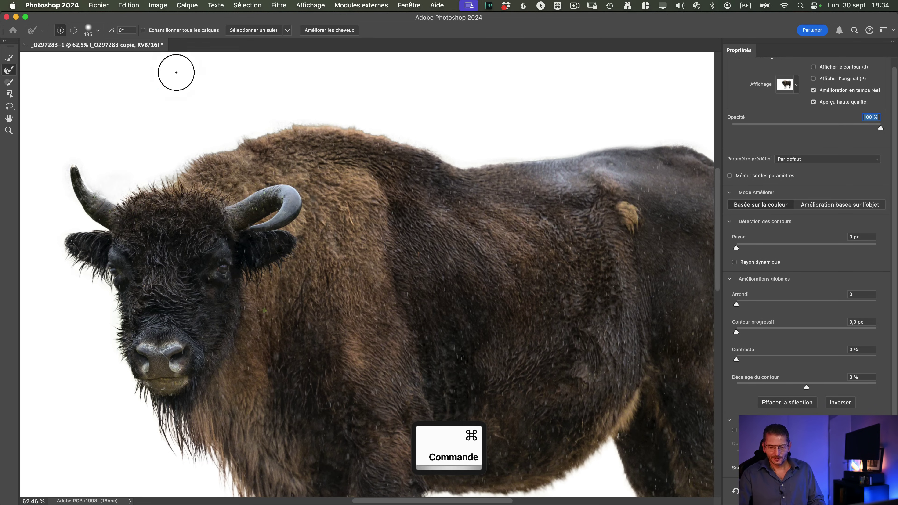
- Subtract the leftover ground beneath the hind and front hooves with the Quick Selection tool at size 108
{"action": "key", "text": "super+minus"}
{"action": "key", "text": "super+0"}
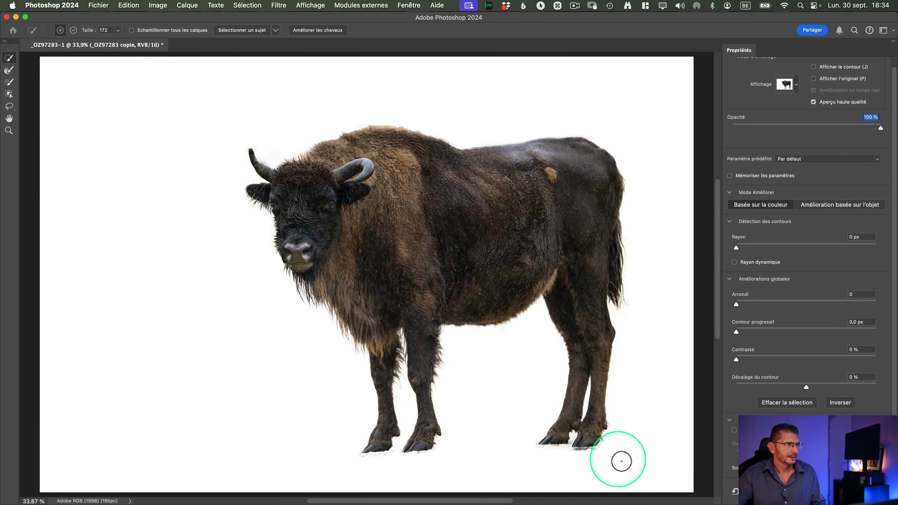
{"action": "key", "text": "z"}
{"action": "left_click", "coordinate": [597, 456]}
{"action": "key", "text": "alt"}
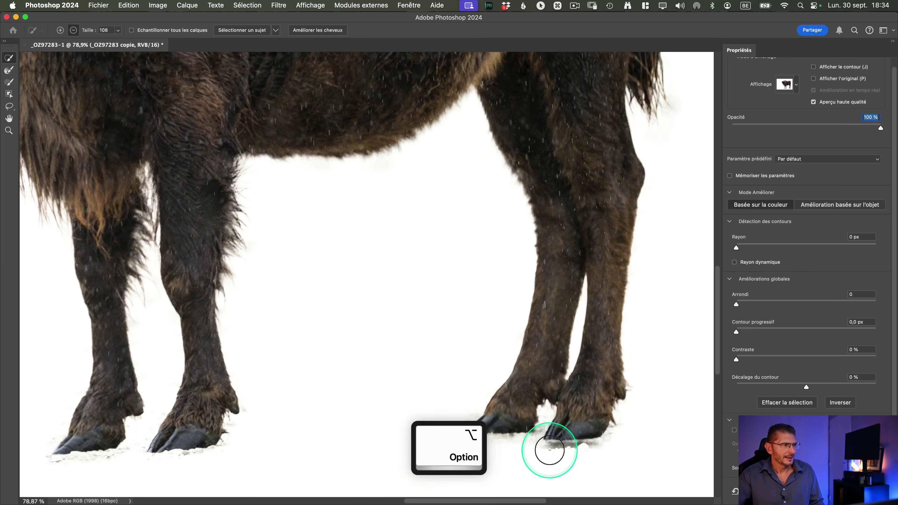
{"action": "left_click_drag", "start_coordinate": [560, 451], "coordinate": [624, 454]}
{"action": "left_click_drag", "start_coordinate": [522, 450], "coordinate": [458, 446]}
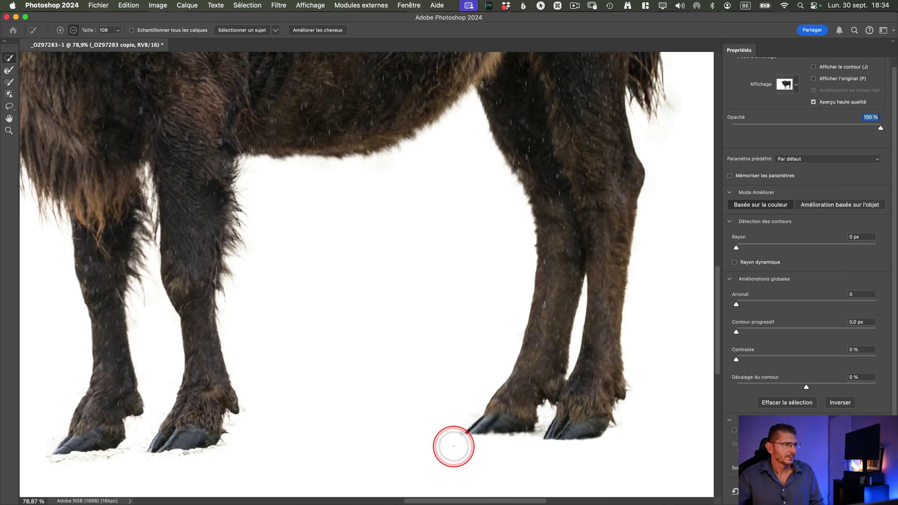
{"action": "left_click_drag", "start_coordinate": [281, 431], "coordinate": [496, 411]}
{"action": "left_click_drag", "start_coordinate": [267, 446], "coordinate": [397, 437]}
{"action": "key", "text": "super+0"}
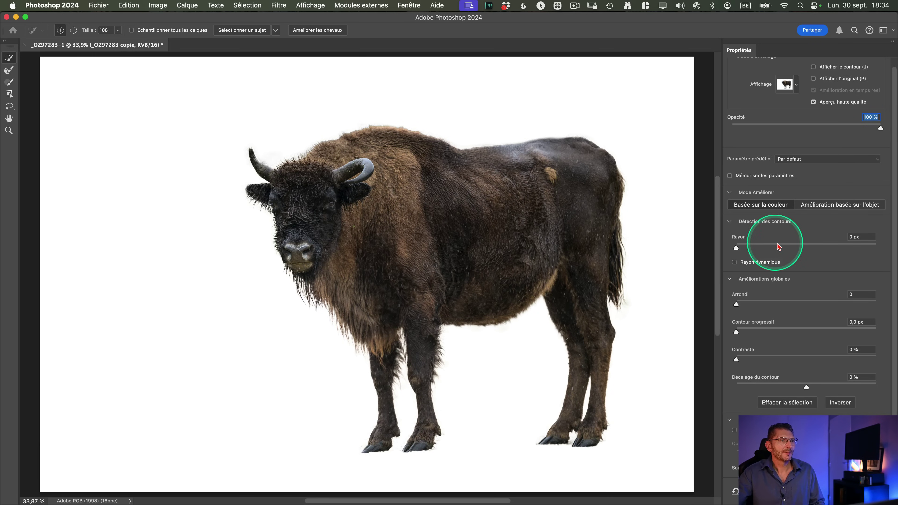
- Output the refined selection as a Masque de fusion and inspect the layer mask on its own
{"action": "key", "text": "ctrl"}
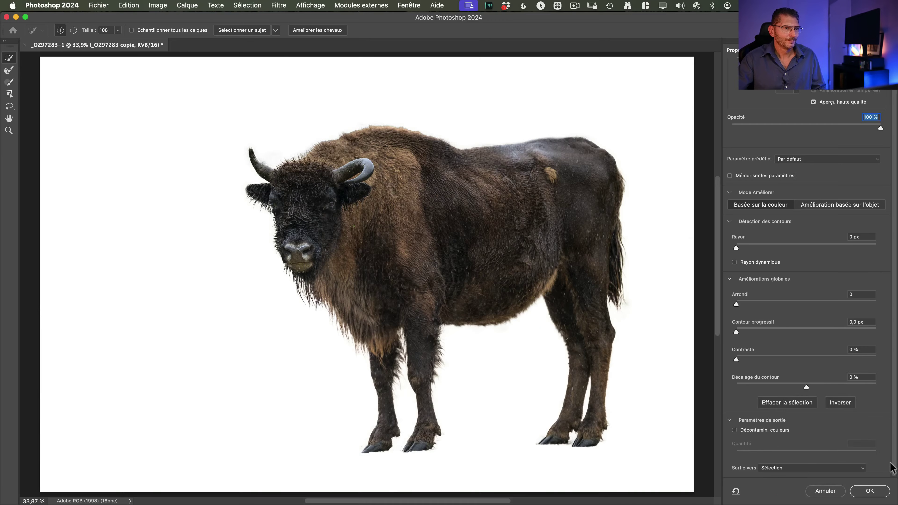
{"action": "left_click", "coordinate": [892, 462]}
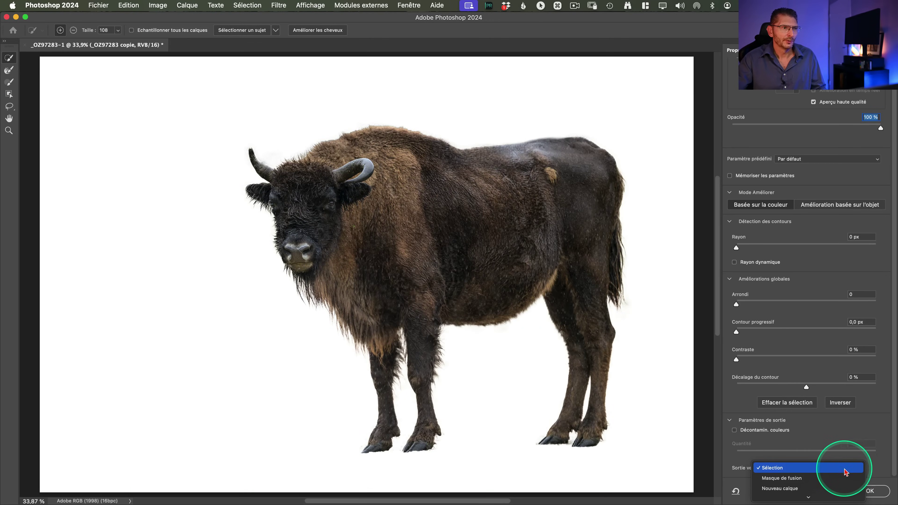
{"action": "left_click", "coordinate": [845, 478]}
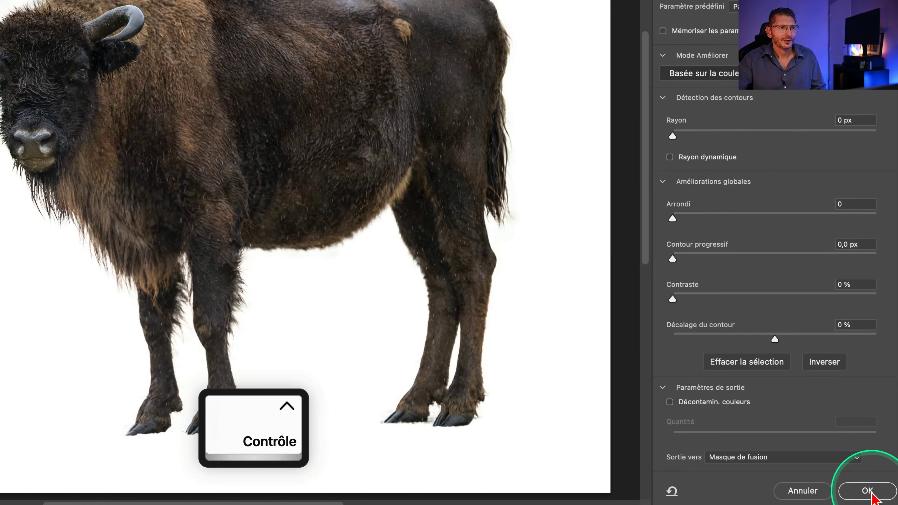
{"action": "left_click", "coordinate": [871, 491]}
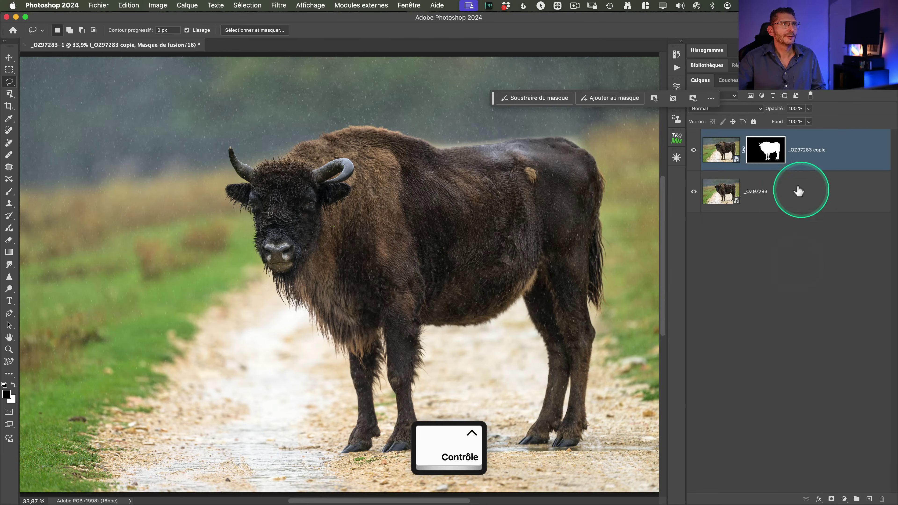
{"action": "left_click", "coordinate": [772, 155], "text": "alt"}
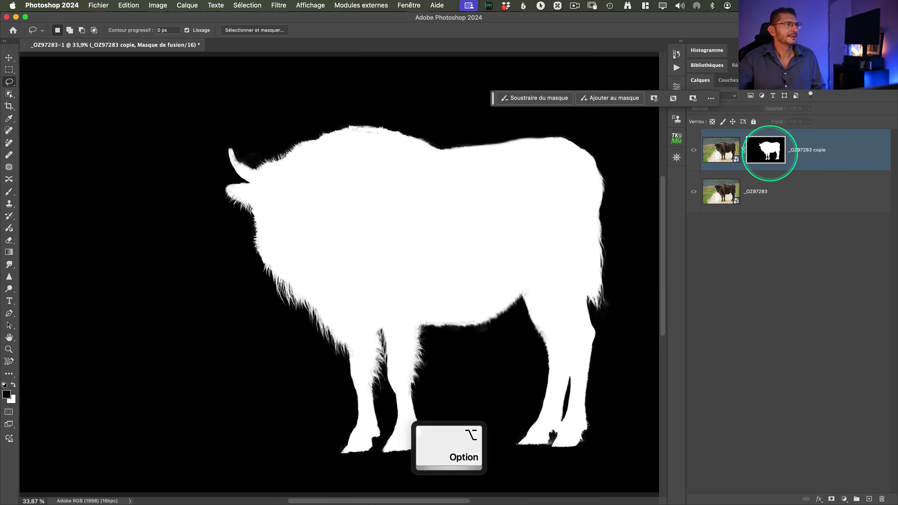
{"action": "left_click", "coordinate": [772, 157], "text": "alt"}
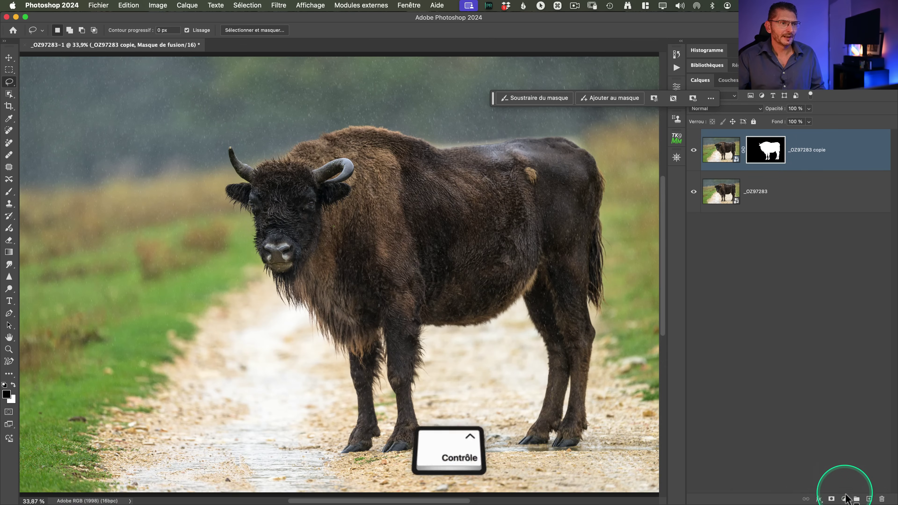
- Add a white (#ffffff) solid colour fill layer and place it beneath the masked bison layer
{"action": "scroll", "coordinate": [845, 502], "scroll_direction": "up", "scroll_amount": 5}
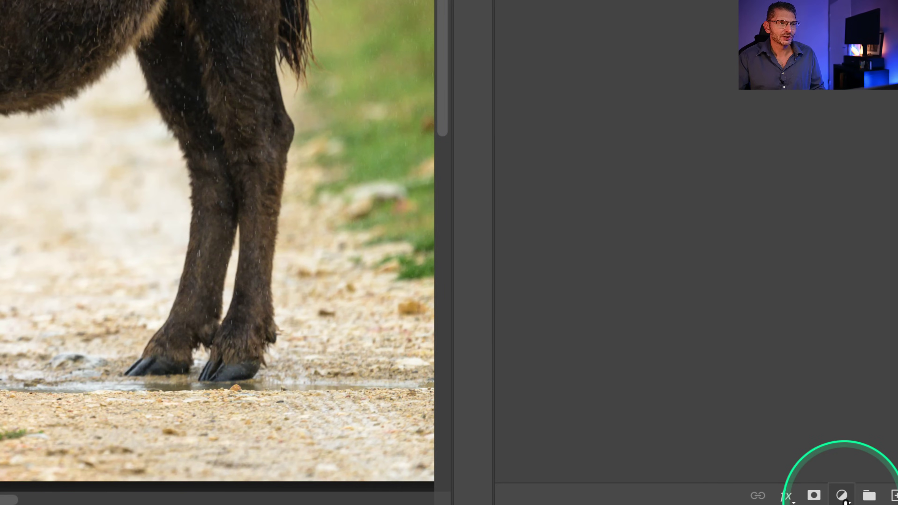
{"action": "left_click", "coordinate": [843, 497]}
{"action": "left_click", "coordinate": [779, 71]}
{"action": "scroll", "coordinate": [677, 132], "scroll_direction": "down", "scroll_amount": 5}
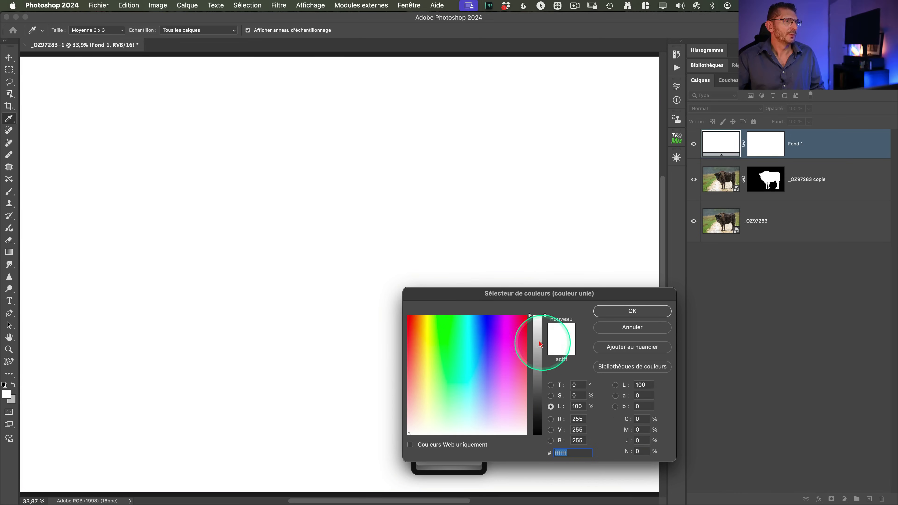
{"action": "left_click_drag", "start_coordinate": [537, 318], "coordinate": [542, 314]}
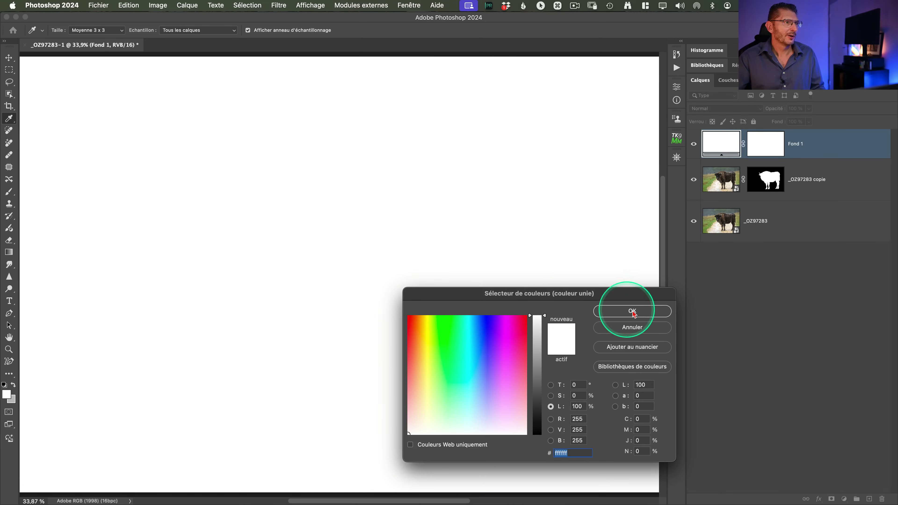
{"action": "left_click", "coordinate": [626, 313]}
{"action": "left_click_drag", "start_coordinate": [810, 149], "coordinate": [810, 199]}
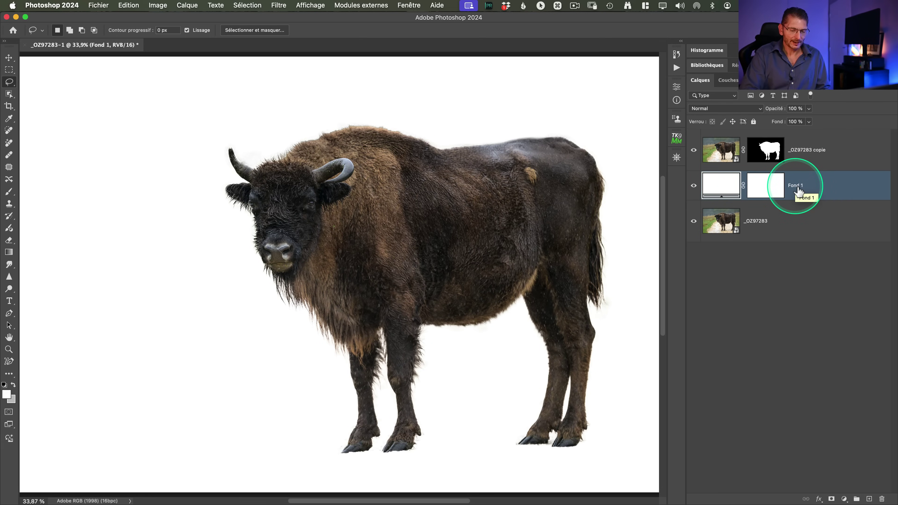
- Duplicate the white fill layer, move the copy above the bison layer, and set its blend mode to Couleur
{"action": "key", "text": "super+j"}
{"action": "left_click_drag", "start_coordinate": [796, 189], "coordinate": [796, 142]}
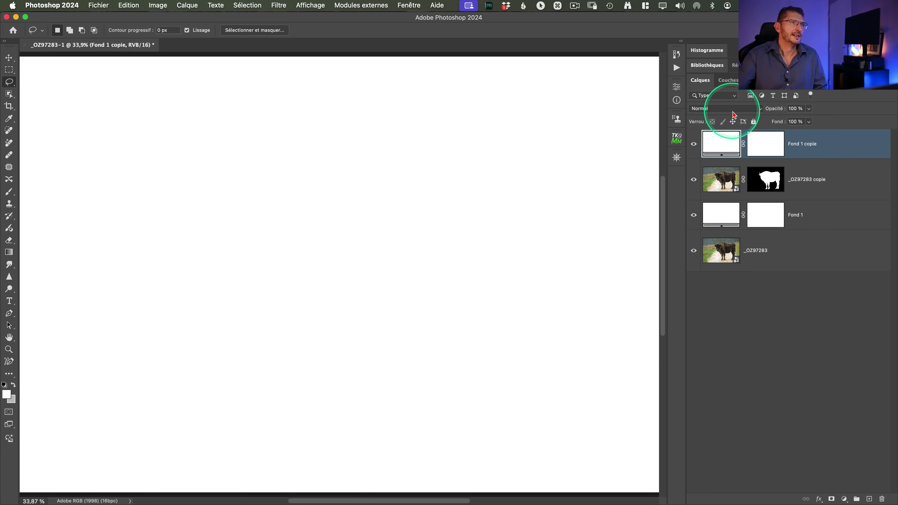
{"action": "left_click", "coordinate": [725, 108]}
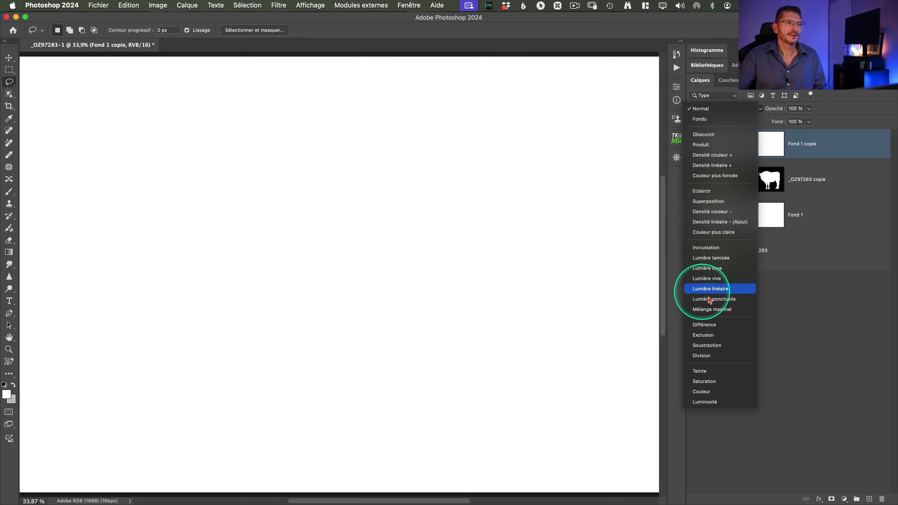
{"action": "left_click", "coordinate": [715, 392]}
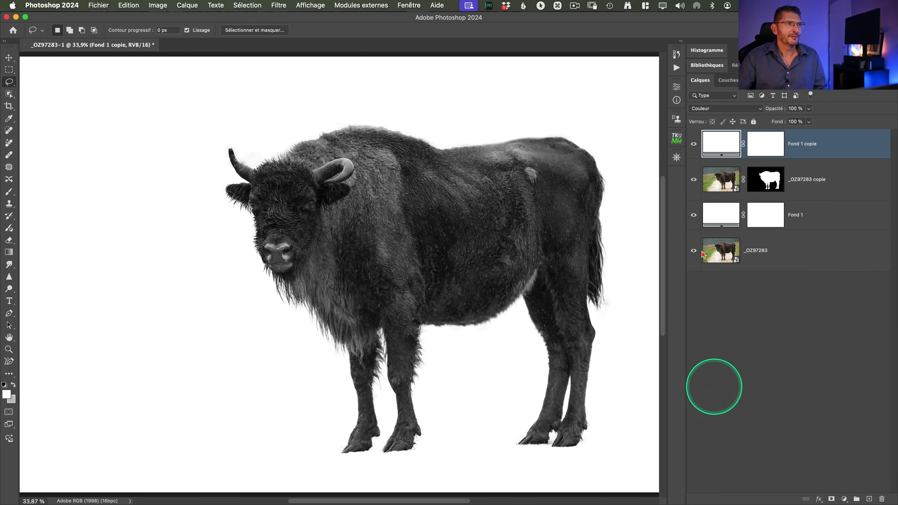
- Change the fill colour of the Fond 1 copie layer to mid grey #777777
{"action": "double_click", "coordinate": [722, 152]}
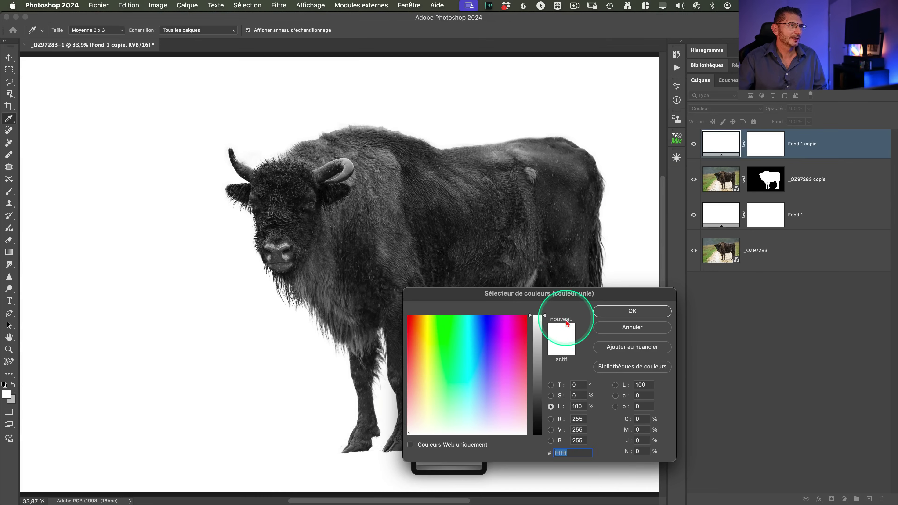
{"action": "left_click_drag", "start_coordinate": [544, 316], "coordinate": [545, 379]}
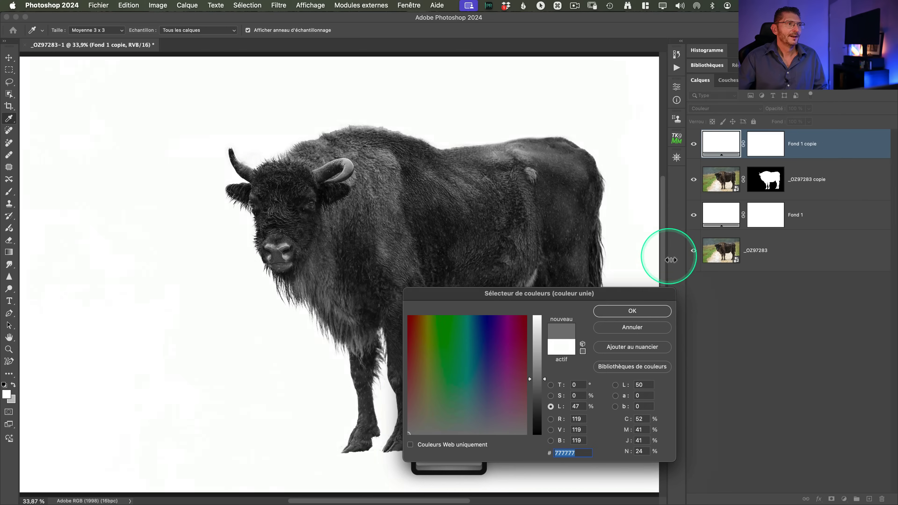
{"action": "left_click", "coordinate": [633, 309]}
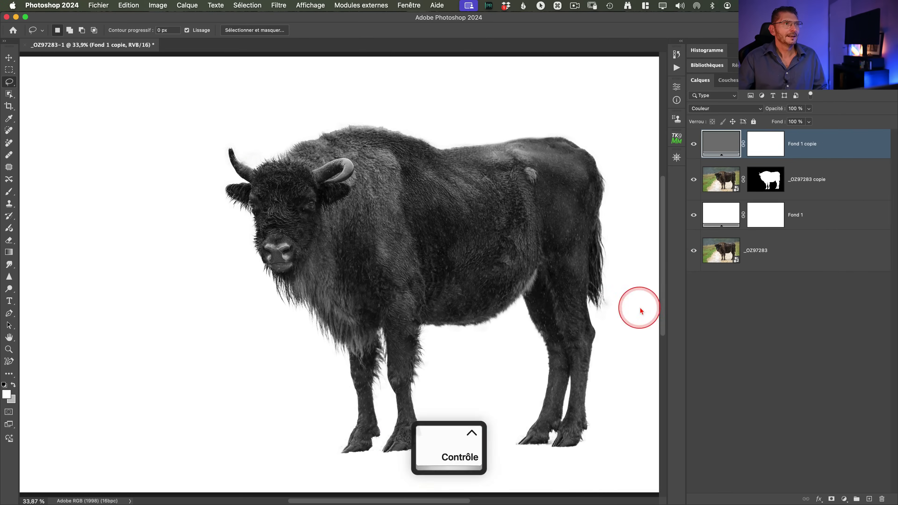
- Rename the grey Couleur-mode fill layer as NB and lock it completely
{"action": "left_click", "coordinate": [810, 148]}
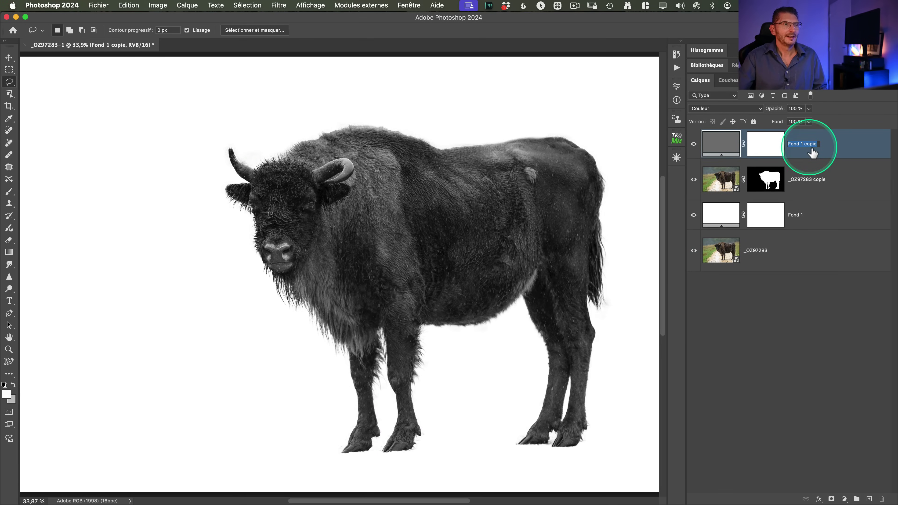
{"action": "type", "text": "NB"}
{"action": "key", "text": "Return"}
{"action": "left_click", "coordinate": [754, 122]}
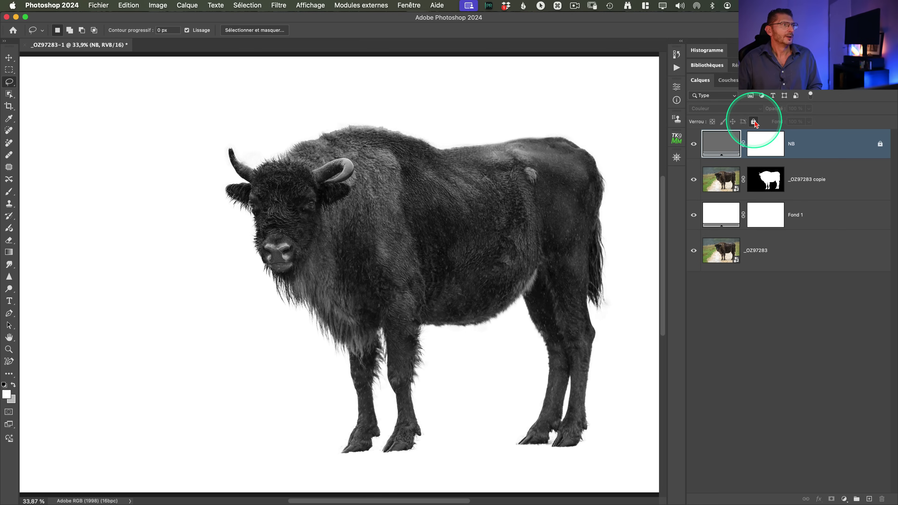
- Save the document in large document format as _OZ97283-1.psb in the Images folder
{"action": "key", "text": "super+s"}
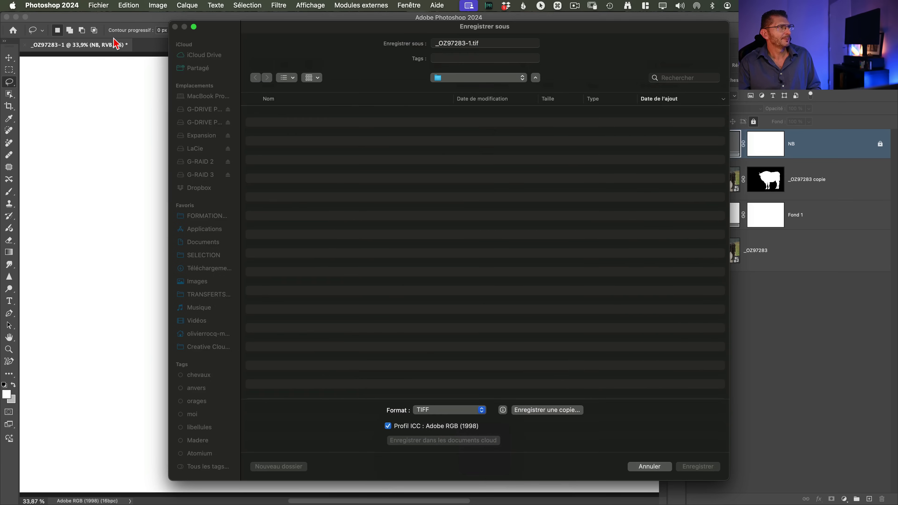
{"action": "left_click", "coordinate": [442, 410]}
{"action": "left_click", "coordinate": [446, 389]}
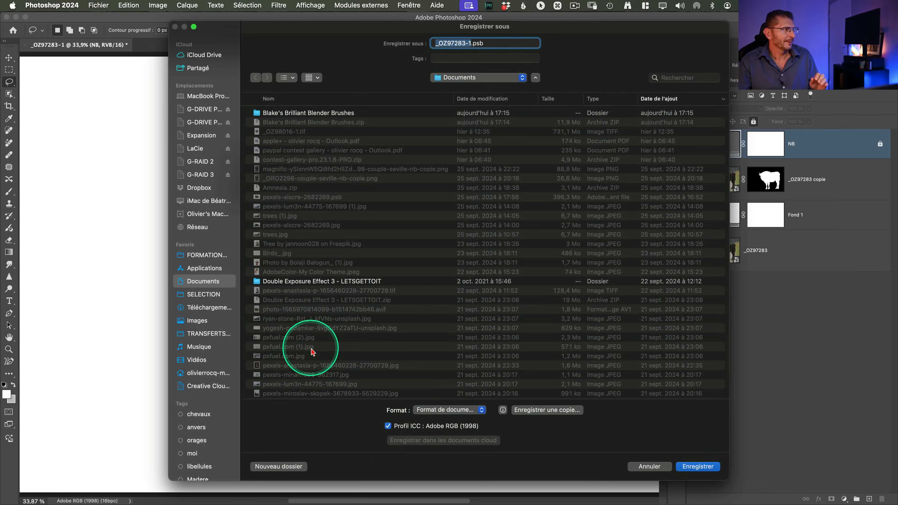
{"action": "left_click", "coordinate": [205, 321]}
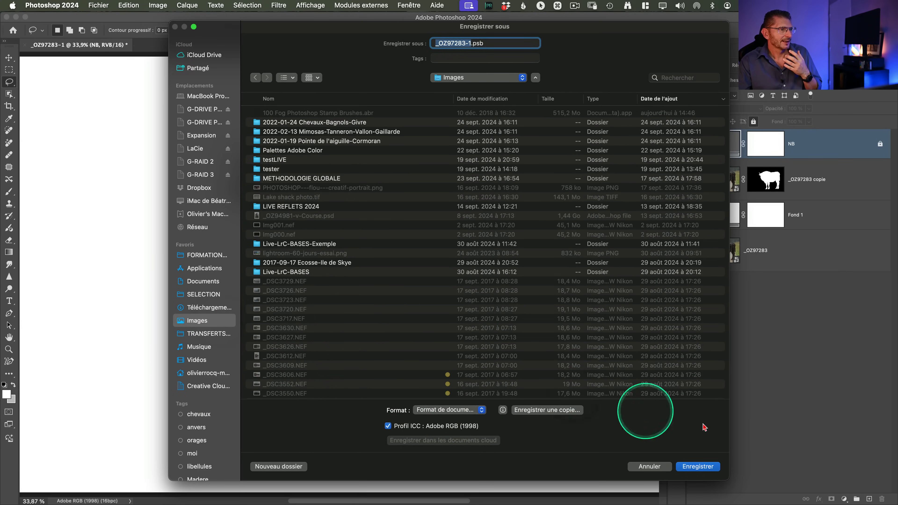
{"action": "left_click", "coordinate": [698, 466]}
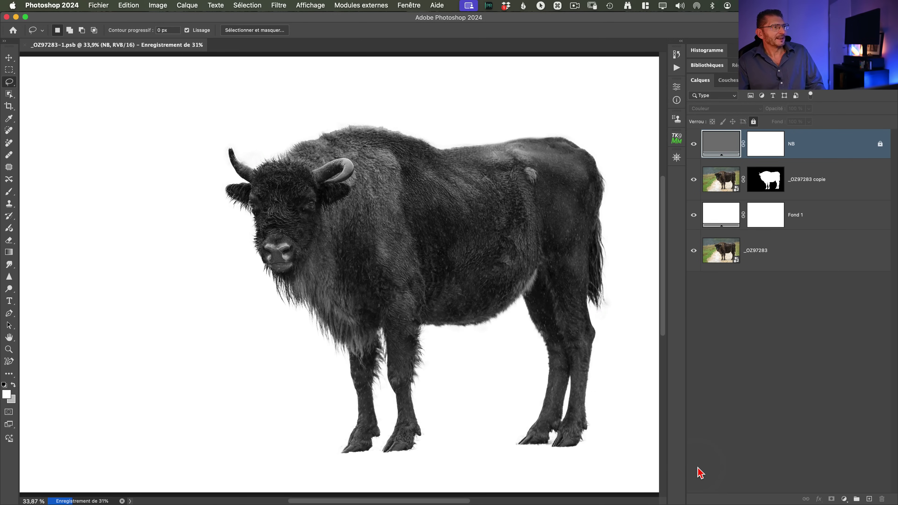
- Open the masked bison smart object in Camera Raw and raise Clarté to +69
{"action": "left_click", "coordinate": [723, 181]}
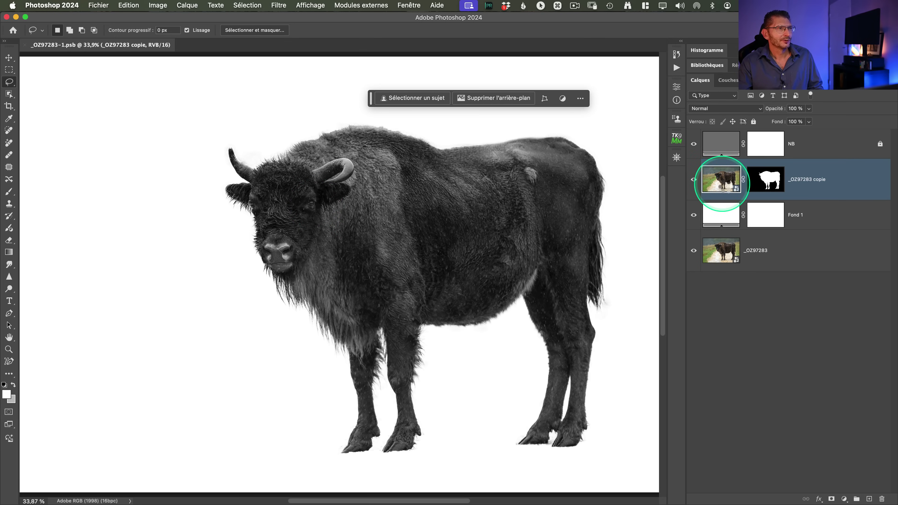
{"action": "double_click", "coordinate": [723, 184]}
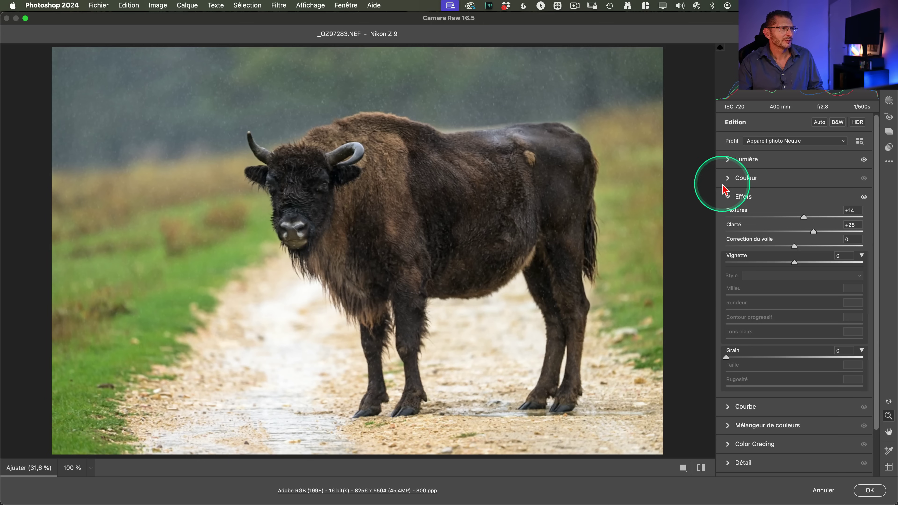
{"action": "left_click_drag", "start_coordinate": [326, 181], "coordinate": [390, 190]}
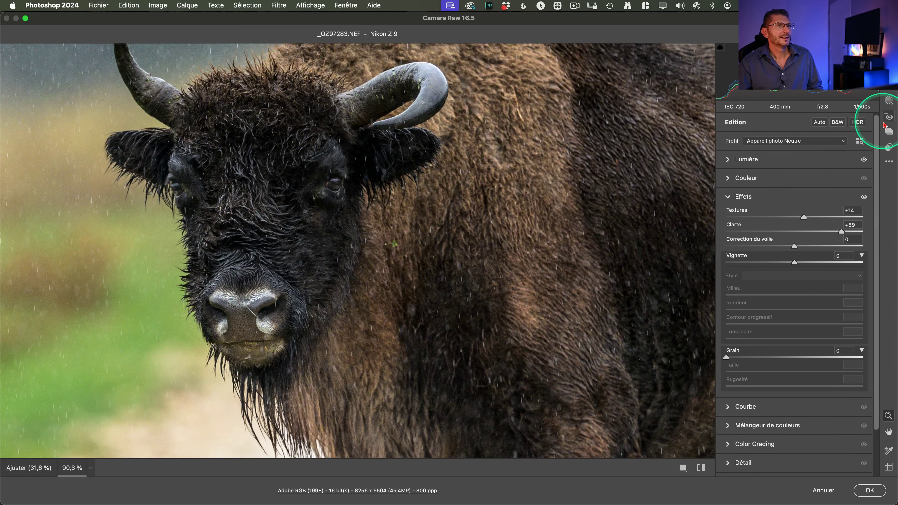
- Add a brush component to Masque 2 and paint over both of the bison's eyes at size 4
{"action": "left_click", "coordinate": [890, 100]}
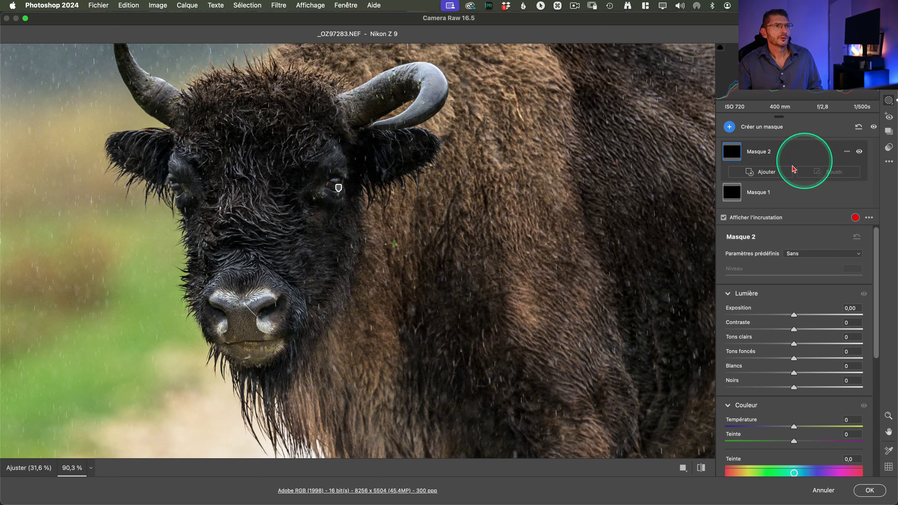
{"action": "left_click", "coordinate": [770, 171]}
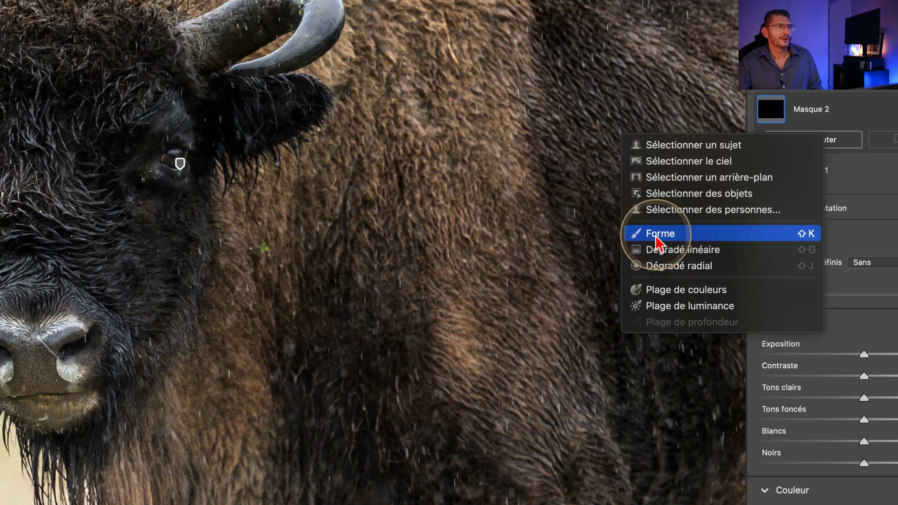
{"action": "left_click", "coordinate": [645, 236]}
{"action": "mouse_move", "coordinate": [171, 160]}
{"action": "left_mouse_down"}
{"action": "mouse_move", "coordinate": [161, 161]}
{"action": "mouse_move", "coordinate": [176, 160]}
{"action": "mouse_move", "coordinate": [186, 190]}
{"action": "mouse_move", "coordinate": [184, 181]}
{"action": "left_mouse_up"}
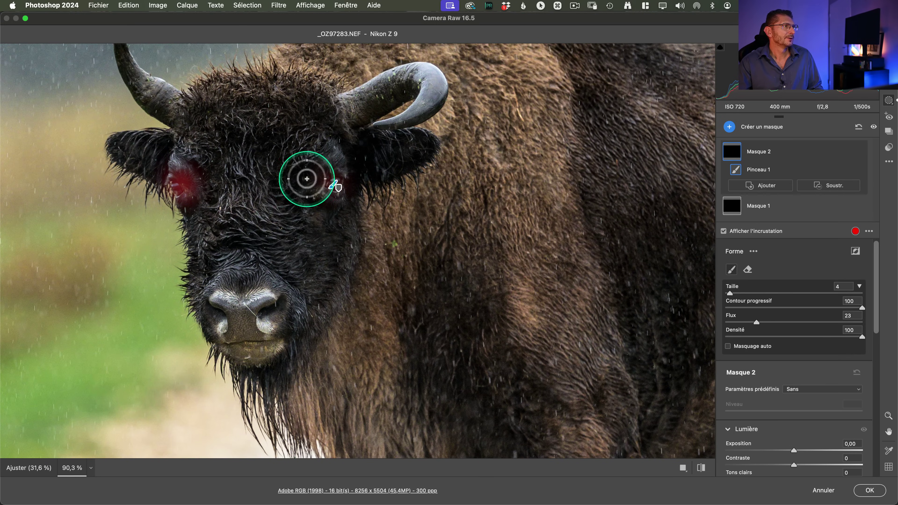
{"action": "mouse_move", "coordinate": [300, 177]}
{"action": "left_mouse_down"}
{"action": "mouse_move", "coordinate": [354, 172]}
{"action": "mouse_move", "coordinate": [351, 199]}
{"action": "left_mouse_up"}
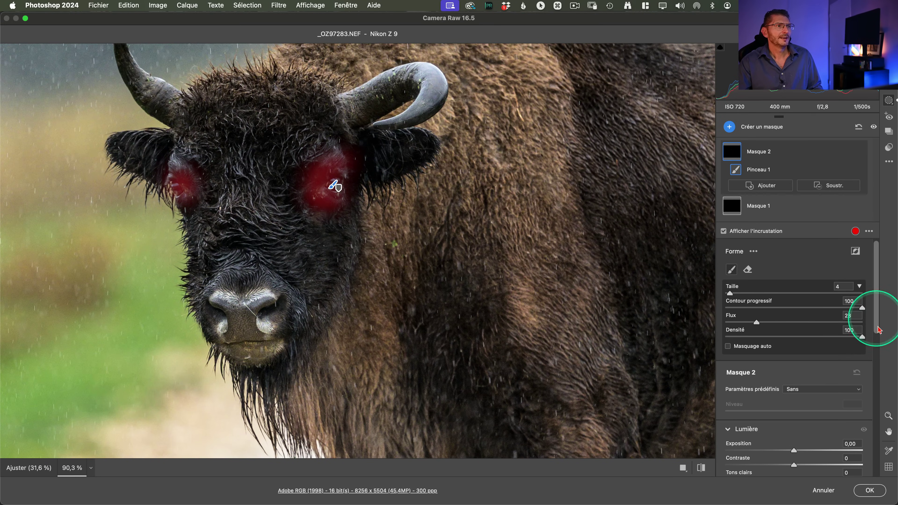
- Brighten the eye mask with Blancs +92 and Tons clairs +90, and raise its Niveau to 200
{"action": "scroll", "coordinate": [803, 353], "scroll_direction": "down", "scroll_amount": 3}
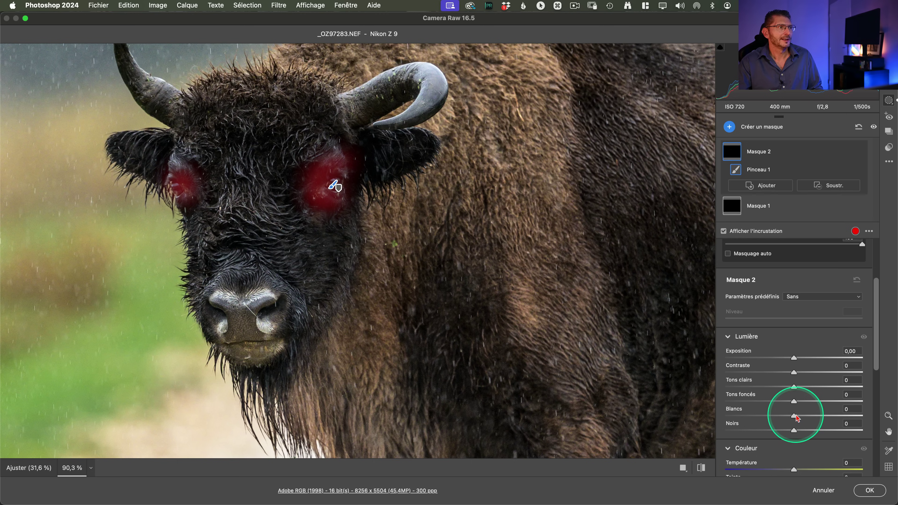
{"action": "left_click_drag", "start_coordinate": [798, 419], "coordinate": [856, 416]}
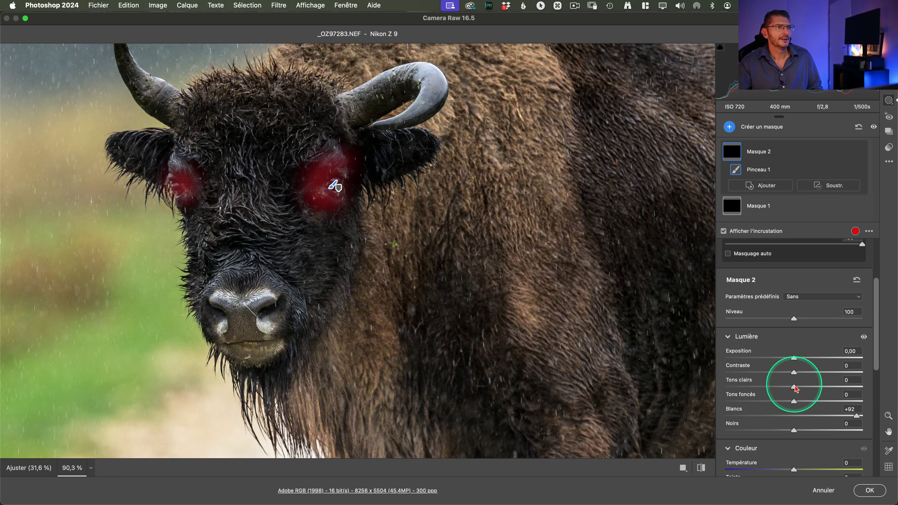
{"action": "scroll", "coordinate": [828, 304], "scroll_direction": "up", "scroll_amount": 3}
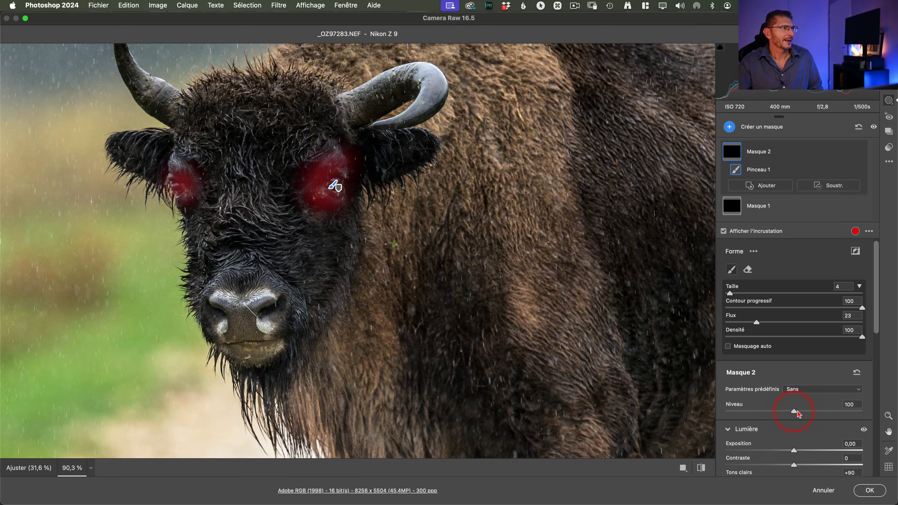
{"action": "left_click_drag", "start_coordinate": [798, 413], "coordinate": [862, 412]}
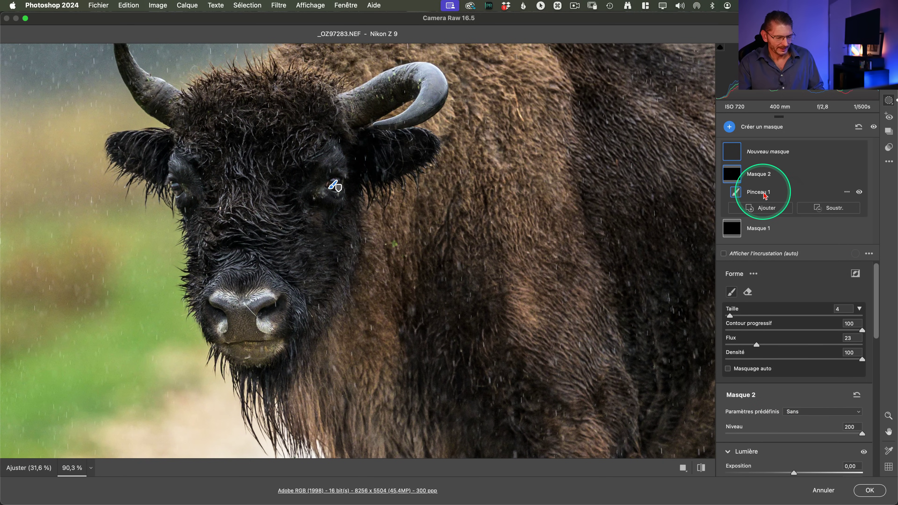
- Set the eye mask's Exposition to +0,75 and Contraste to +29, and apply the Camera Raw edits
{"action": "key", "text": "v"}
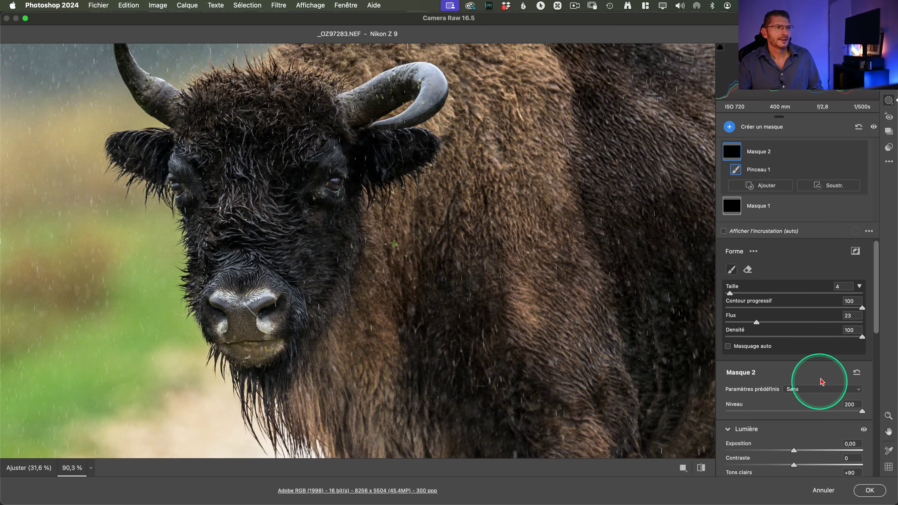
{"action": "scroll", "coordinate": [798, 416], "scroll_direction": "down", "scroll_amount": 2}
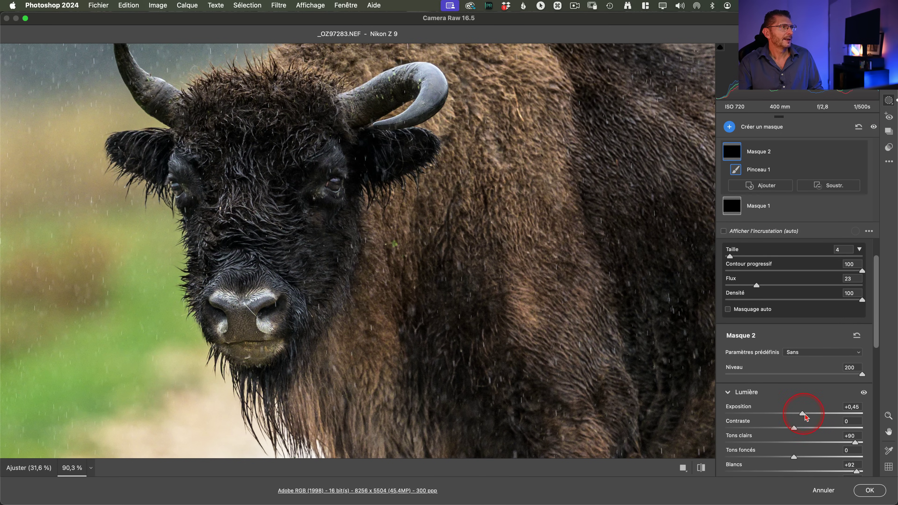
{"action": "scroll", "coordinate": [796, 377], "scroll_direction": "down", "scroll_amount": 3}
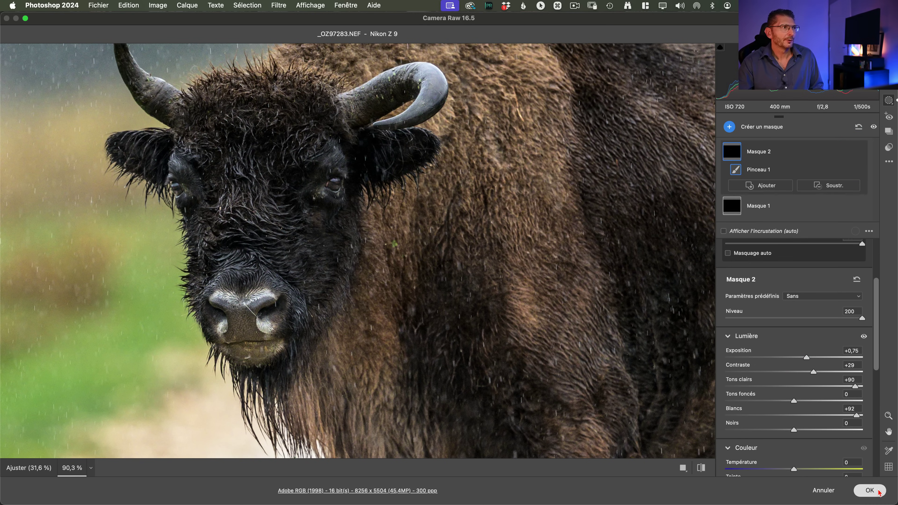
{"action": "left_click", "coordinate": [869, 490]}
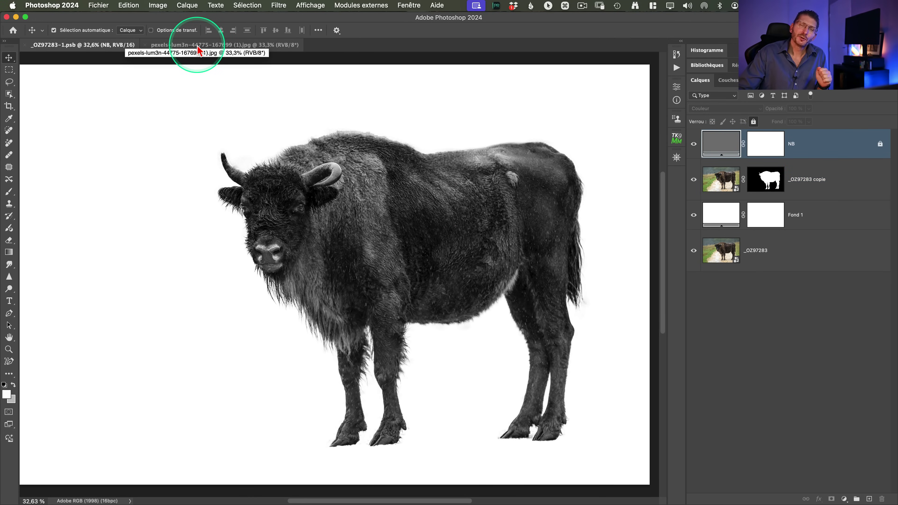
- Copy the Arrière-plan layer of the misty forest photo into the bison document, accepting the different bit depth
{"action": "left_click", "coordinate": [197, 45]}
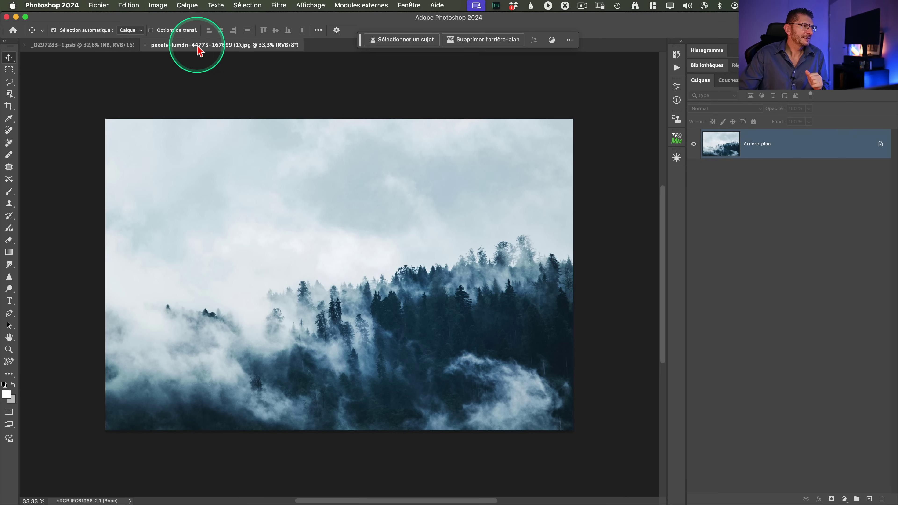
{"action": "left_click_drag", "start_coordinate": [753, 143], "coordinate": [375, 226]}
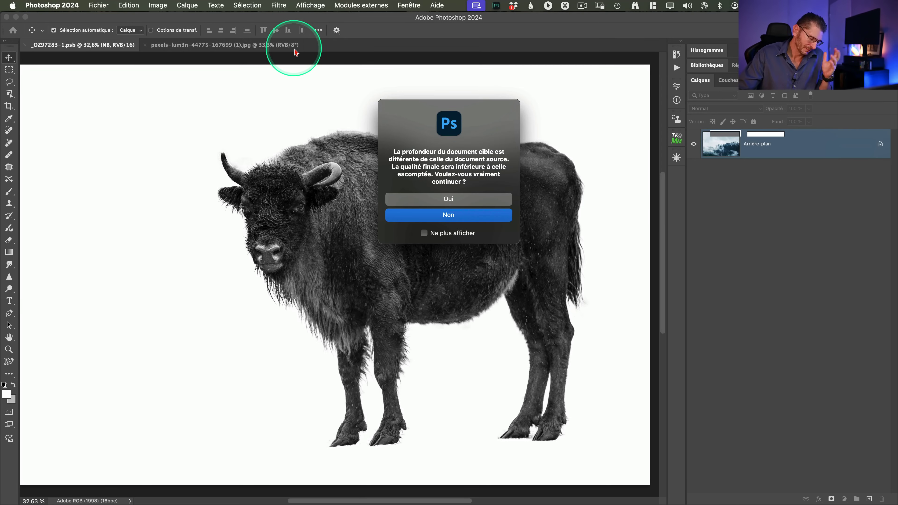
{"action": "left_click", "coordinate": [448, 200]}
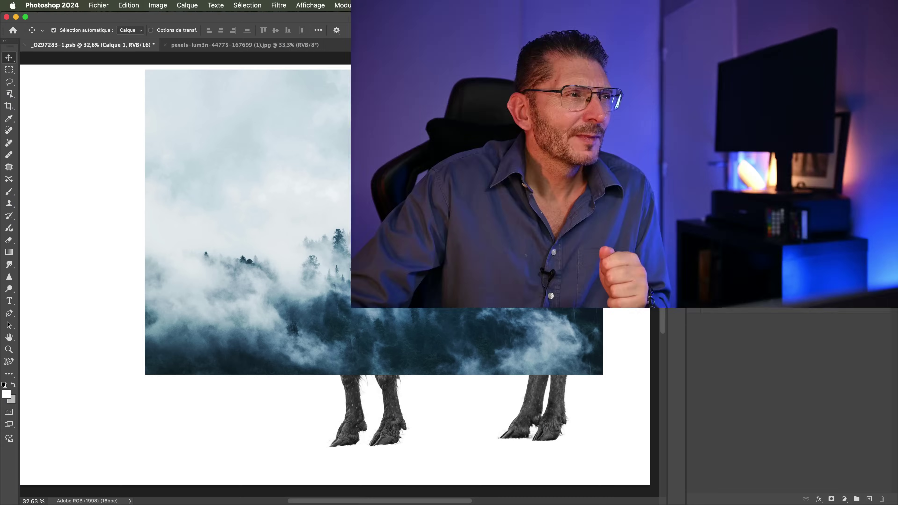
- Move the forest layer beneath the NB layer and convert it to a smart object
{"action": "left_click", "coordinate": [762, 158]}
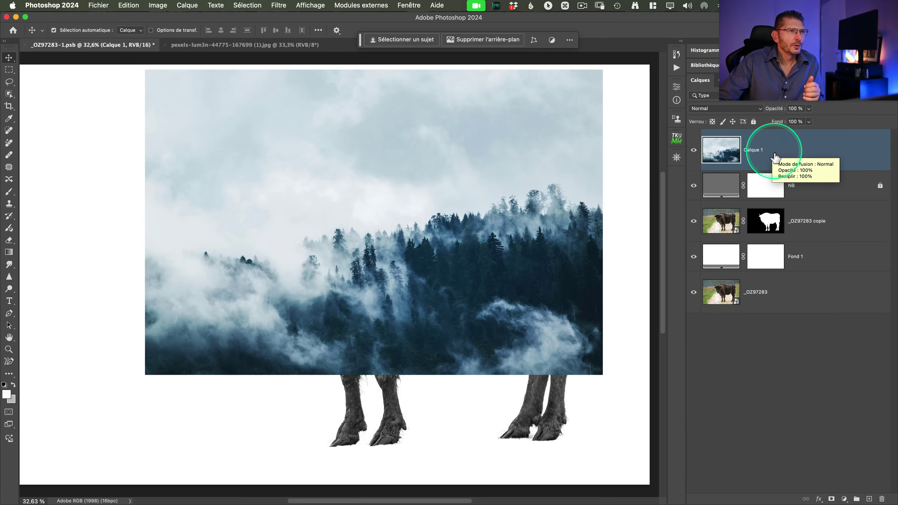
{"action": "key", "text": "ctrl"}
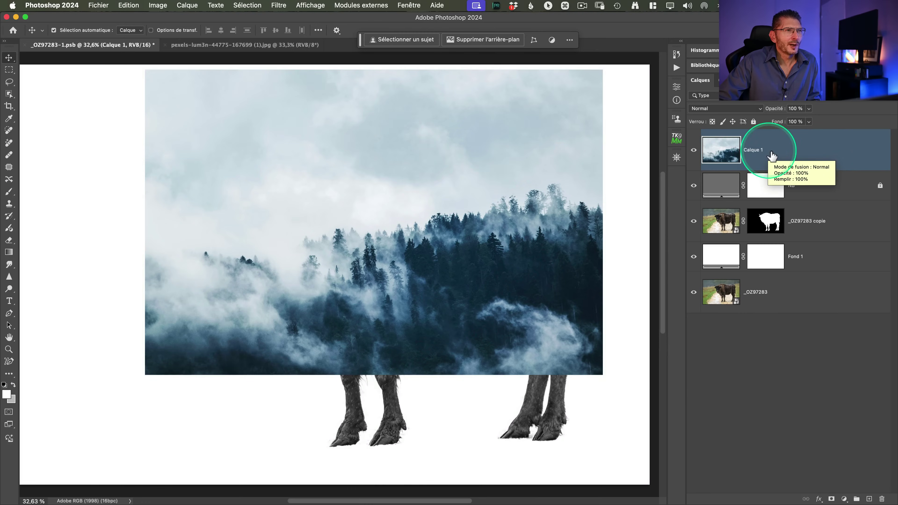
{"action": "left_click_drag", "start_coordinate": [772, 156], "coordinate": [771, 193]}
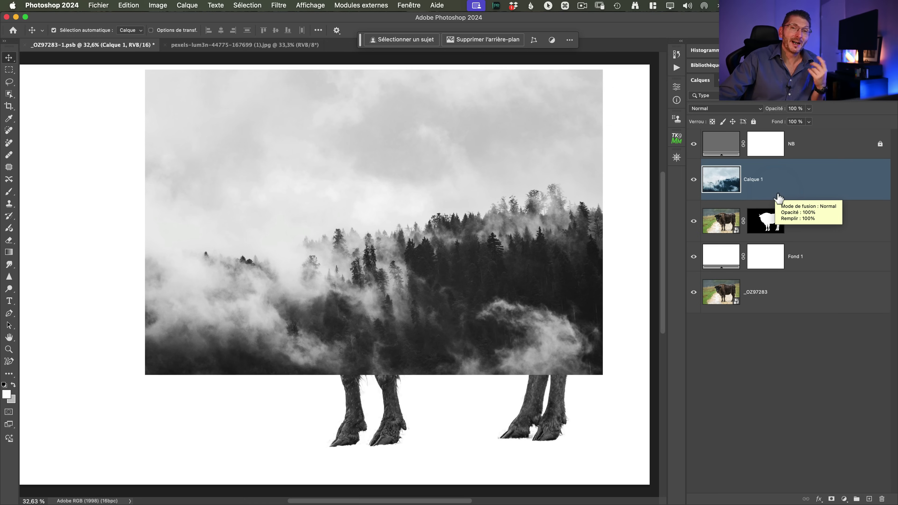
{"action": "right_click", "coordinate": [774, 179]}
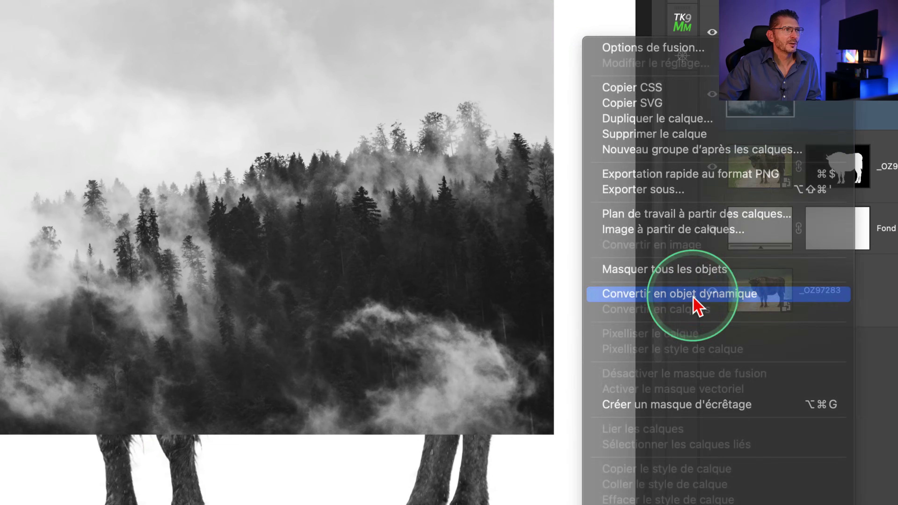
{"action": "left_click", "coordinate": [675, 294]}
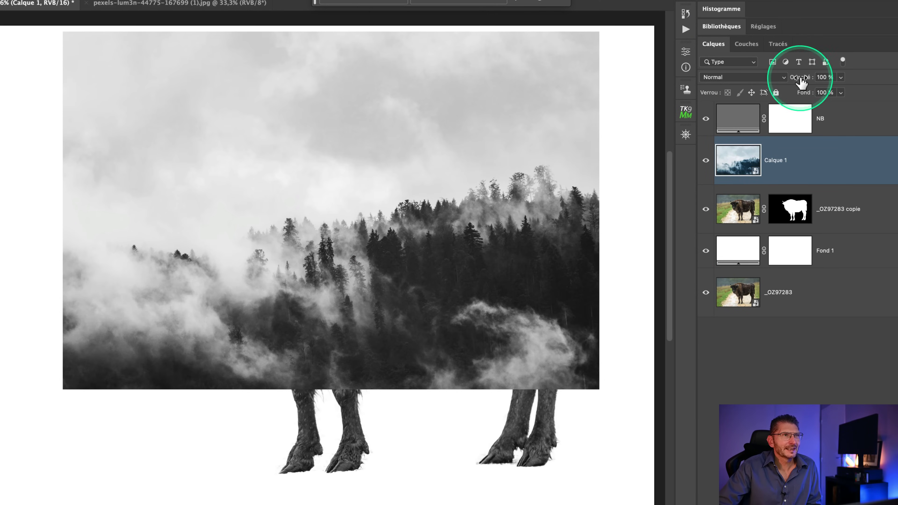
- Lower the forest layer's opacity to 42 % and shift the image upward over the bison's back
{"action": "left_click_drag", "start_coordinate": [806, 78], "coordinate": [774, 81]}
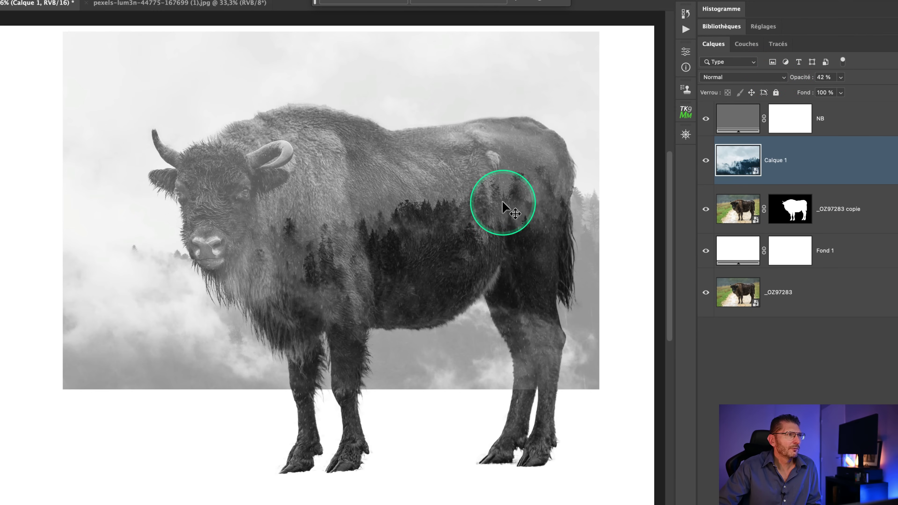
{"action": "left_click_drag", "start_coordinate": [411, 248], "coordinate": [396, 189]}
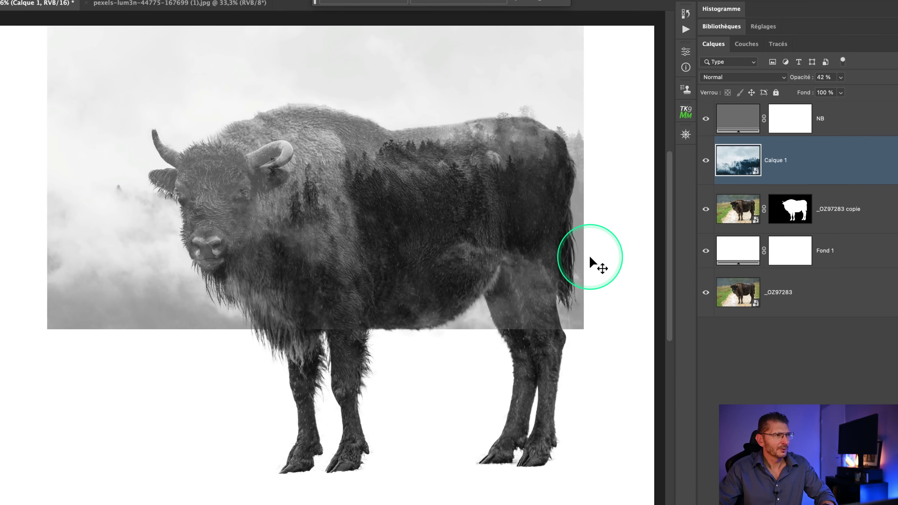
- Rotate the forest layer clockwise by about 3.3° and nudge it slightly upward over the bison
{"action": "key", "text": "super+t"}
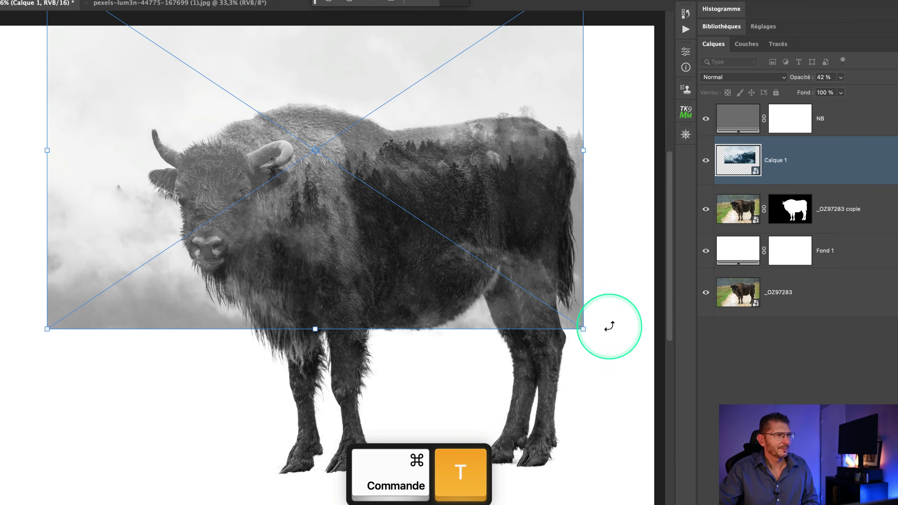
{"action": "left_click_drag", "start_coordinate": [595, 337], "coordinate": [588, 357]}
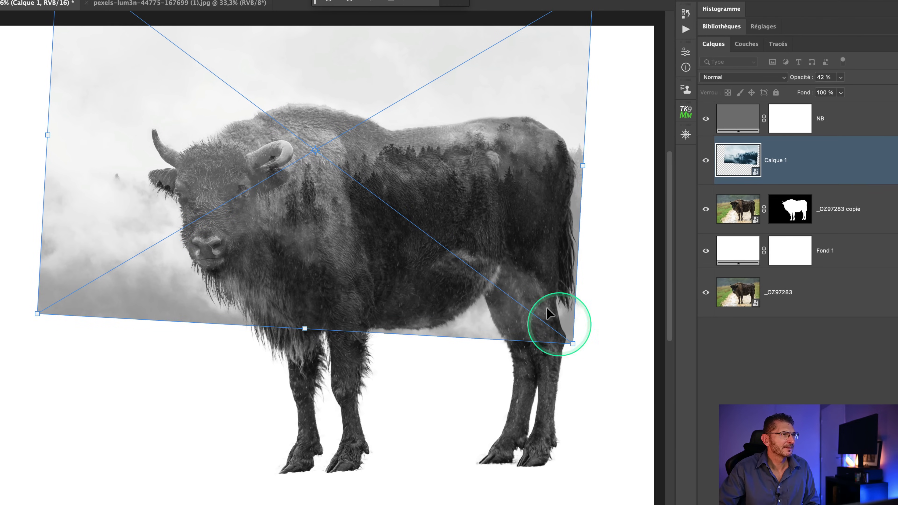
{"action": "left_click_drag", "start_coordinate": [498, 224], "coordinate": [498, 219]}
{"action": "double_click", "coordinate": [497, 219]}
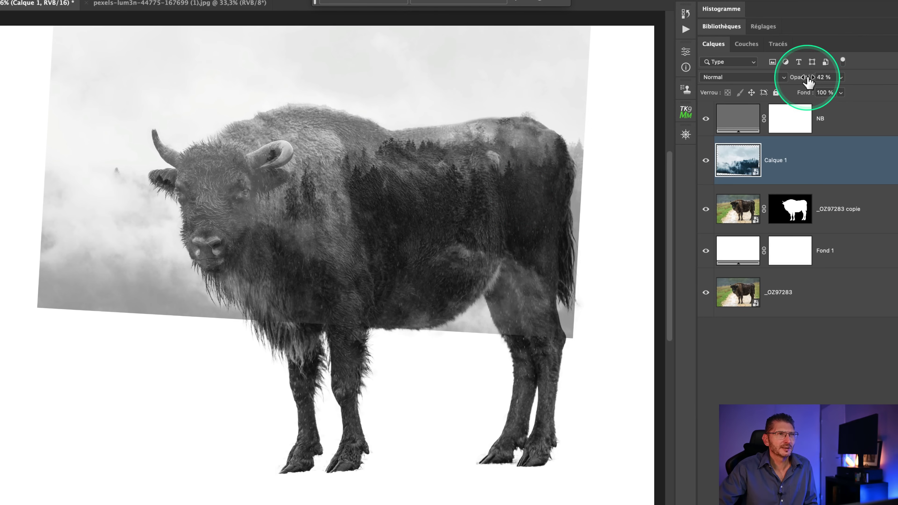
- Raise the forest layer's opacity to 100 % and set its blend mode to Eclaircir
{"action": "left_click_drag", "start_coordinate": [809, 81], "coordinate": [897, 79]}
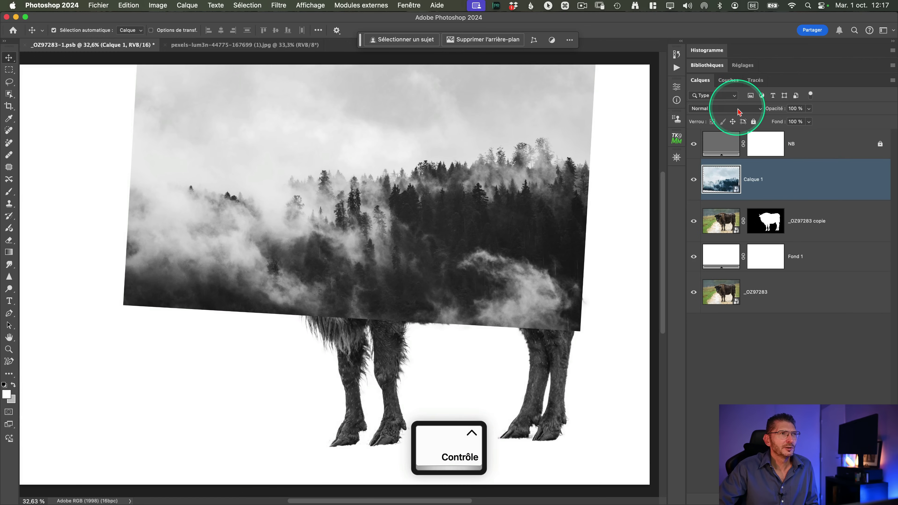
{"action": "left_click", "coordinate": [712, 80]}
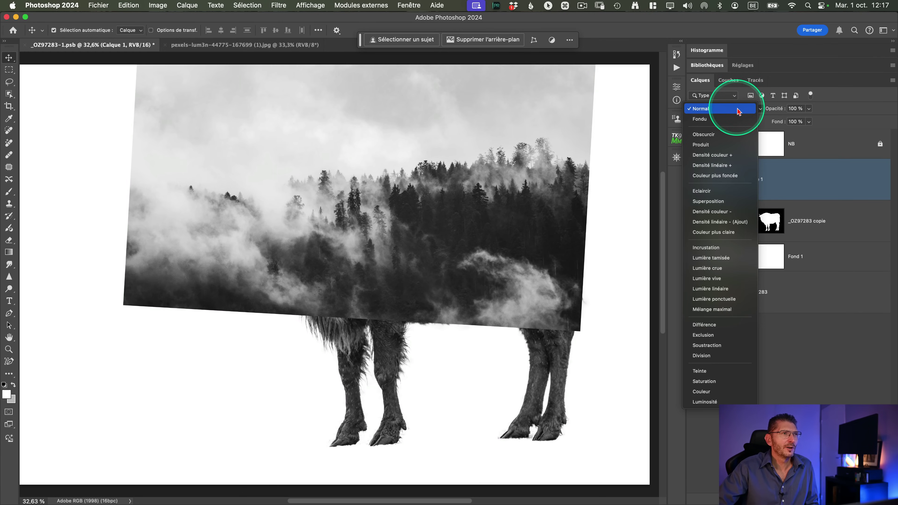
{"action": "left_click", "coordinate": [717, 191]}
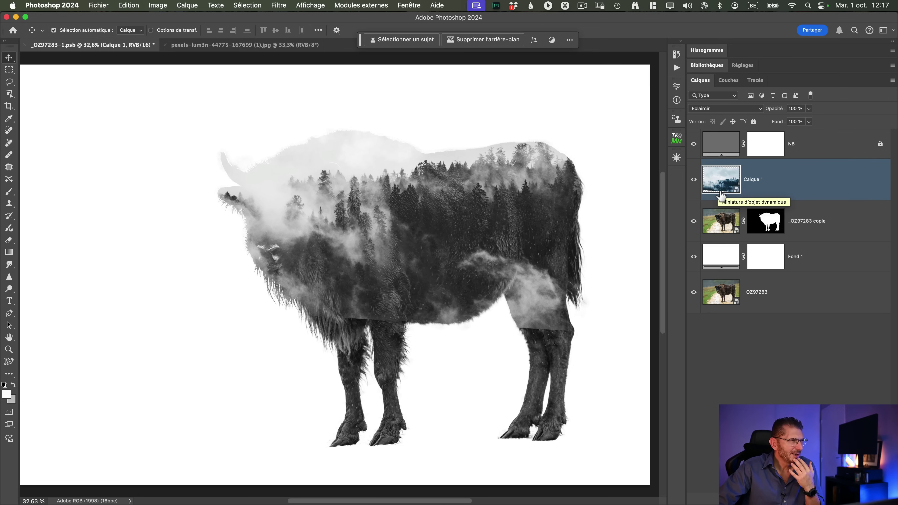
- Reposition the forest image within the bison so the treeline runs just below the animal's back
{"action": "left_click_drag", "start_coordinate": [470, 190], "coordinate": [446, 221]}
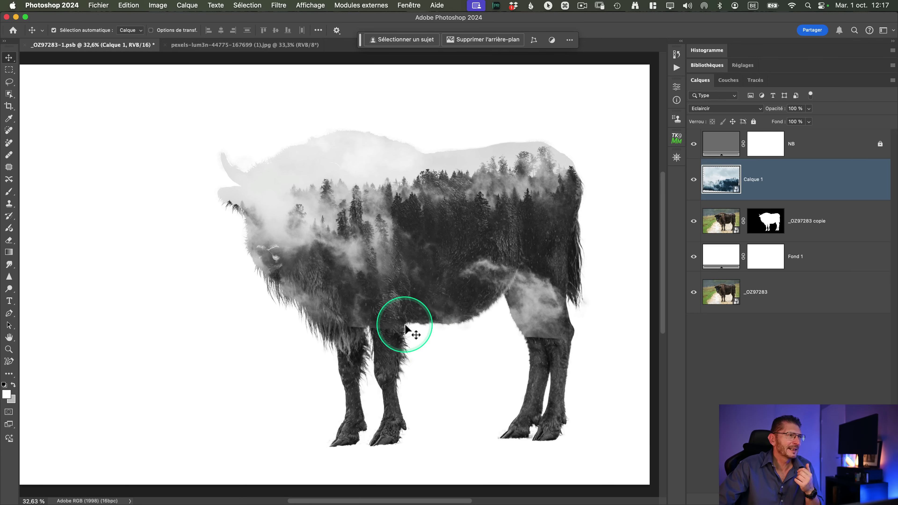
{"action": "left_click_drag", "start_coordinate": [431, 254], "coordinate": [439, 238]}
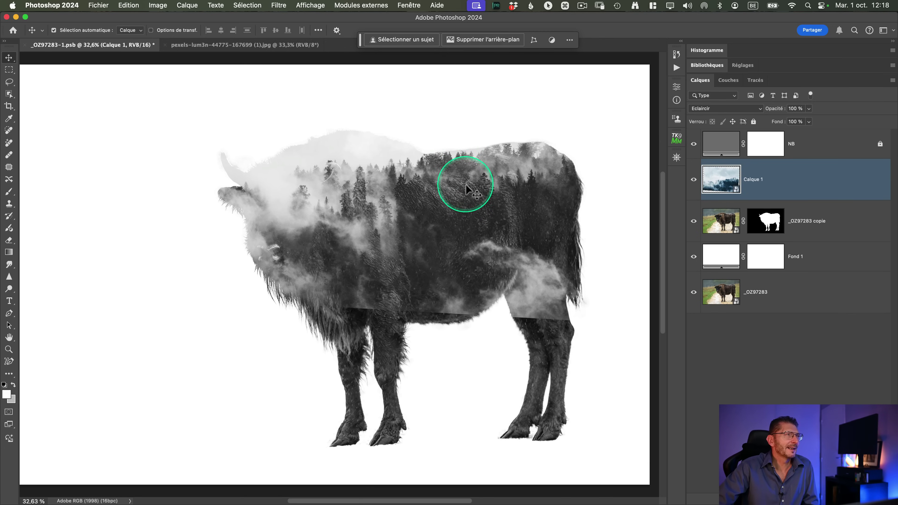
{"action": "left_click_drag", "start_coordinate": [467, 184], "coordinate": [454, 210]}
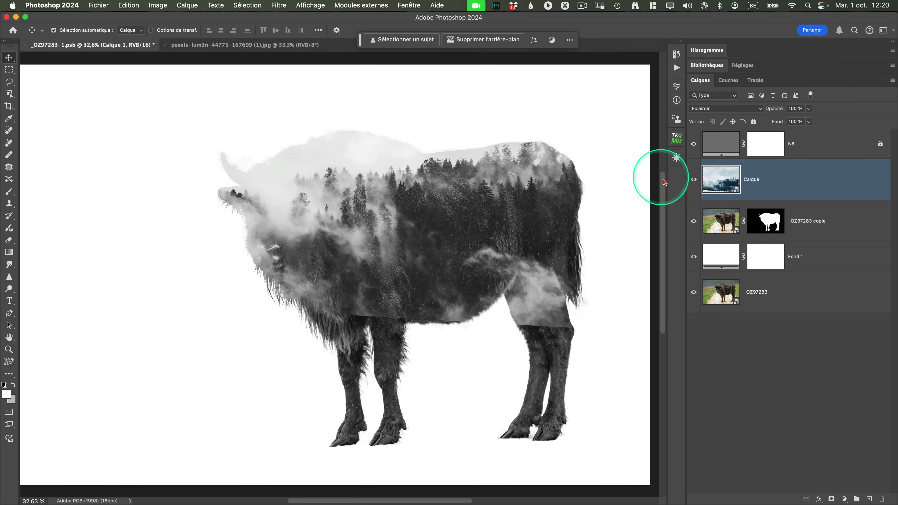
- Add a mask to the forest layer and paint black over the photo's lower edge and the bison's face
{"action": "left_click", "coordinate": [832, 499]}
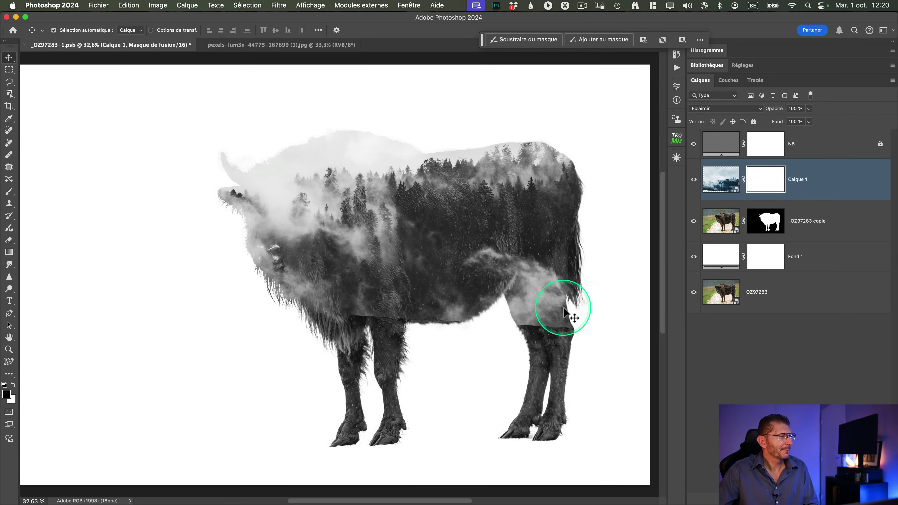
{"action": "key", "text": "b"}
{"action": "mouse_move", "coordinate": [551, 301]}
{"action": "left_mouse_down"}
{"action": "mouse_move", "coordinate": [504, 318]}
{"action": "mouse_move", "coordinate": [260, 317]}
{"action": "mouse_move", "coordinate": [499, 303]}
{"action": "mouse_move", "coordinate": [483, 316]}
{"action": "left_mouse_up"}
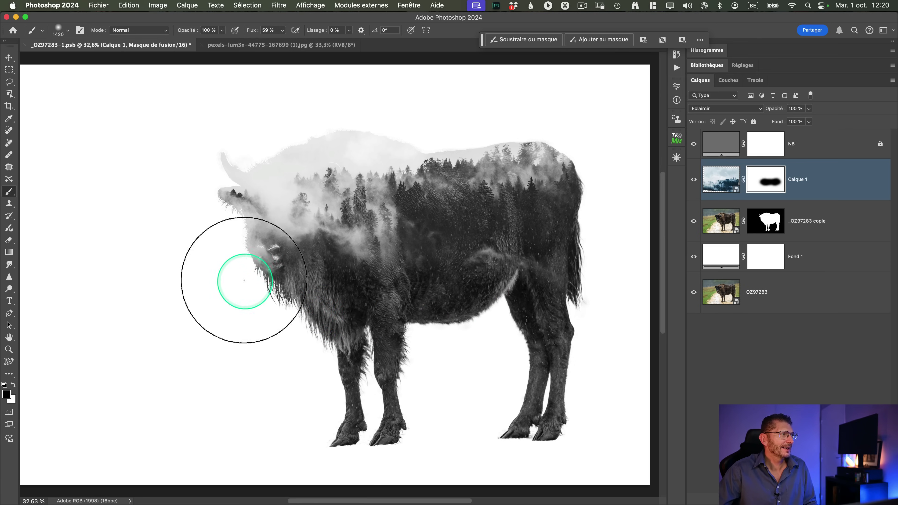
{"action": "mouse_move", "coordinate": [273, 252]}
{"action": "left_mouse_down"}
{"action": "mouse_move", "coordinate": [264, 188]}
{"action": "mouse_move", "coordinate": [251, 194]}
{"action": "mouse_move", "coordinate": [260, 246]}
{"action": "left_mouse_up"}
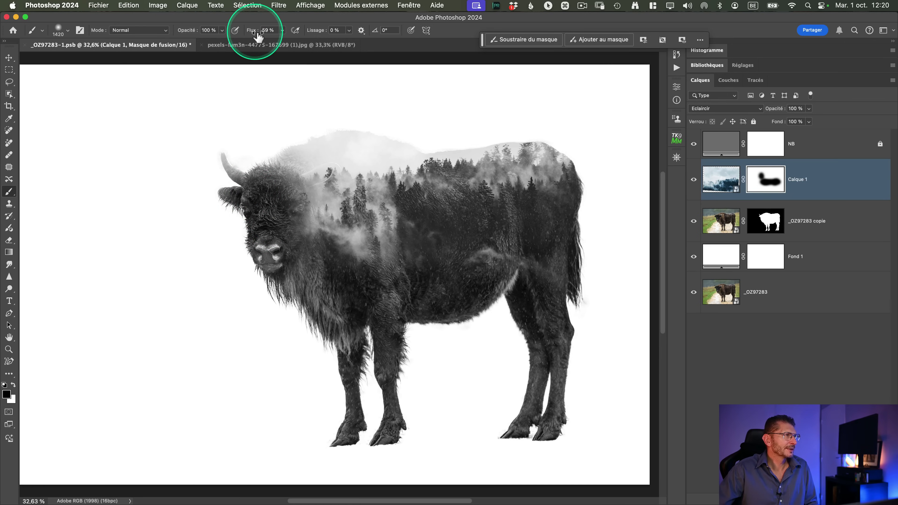
- Lower the brush flow to 19 % and softly mask the forest around the bison's forehead, horn and cheek with a smaller brush
{"action": "left_click_drag", "start_coordinate": [236, 35], "coordinate": [236, 35]}
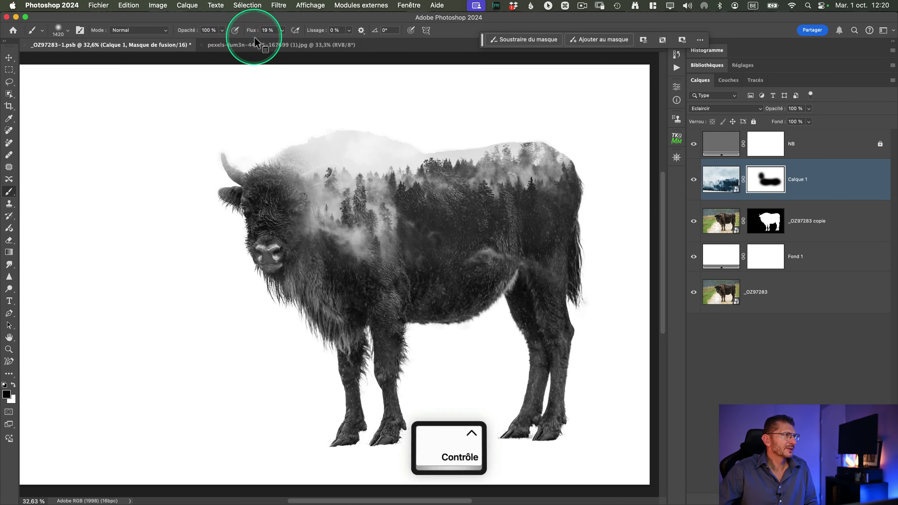
{"action": "scroll", "coordinate": [253, 36], "scroll_direction": "up", "scroll_amount": 5}
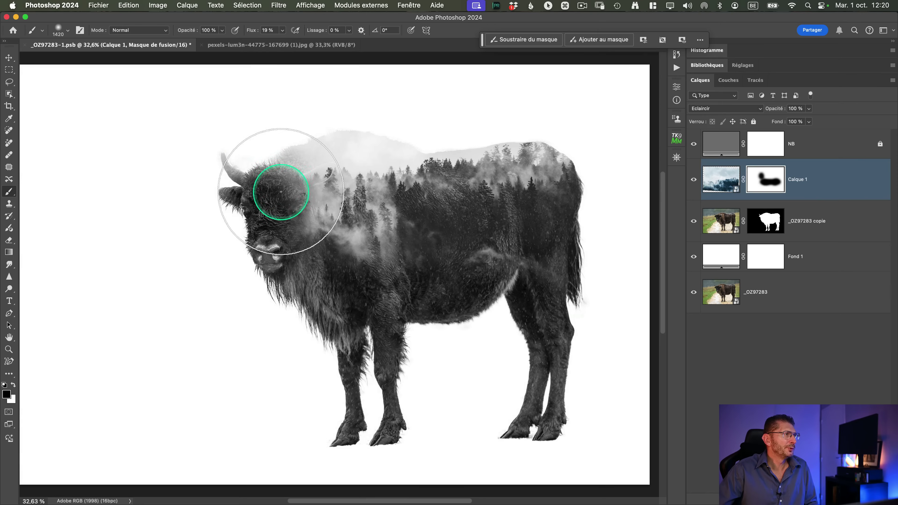
{"action": "mouse_move", "coordinate": [276, 161]}
{"action": "left_mouse_down"}
{"action": "mouse_move", "coordinate": [271, 201]}
{"action": "mouse_move", "coordinate": [284, 235]}
{"action": "mouse_move", "coordinate": [302, 182]}
{"action": "mouse_move", "coordinate": [276, 181]}
{"action": "mouse_move", "coordinate": [328, 164]}
{"action": "mouse_move", "coordinate": [310, 188]}
{"action": "left_mouse_up"}
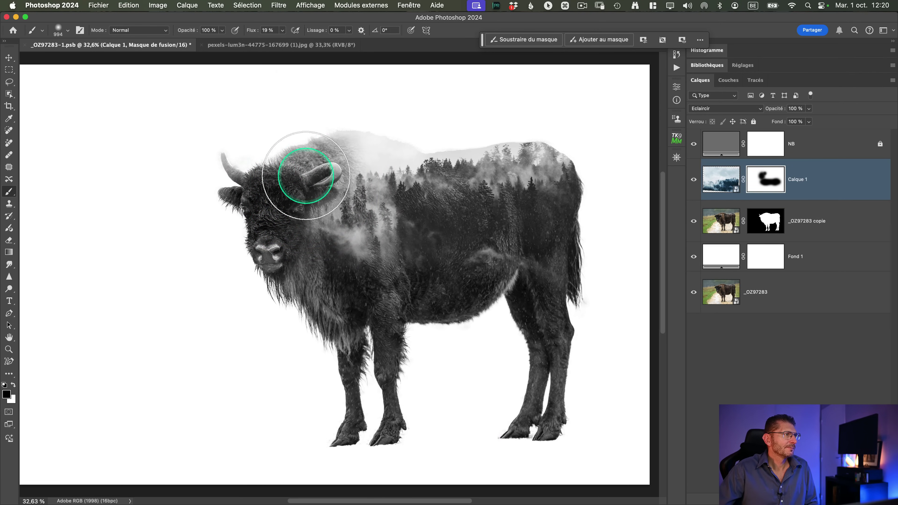
{"action": "left_click_drag", "start_coordinate": [292, 224], "coordinate": [290, 230]}
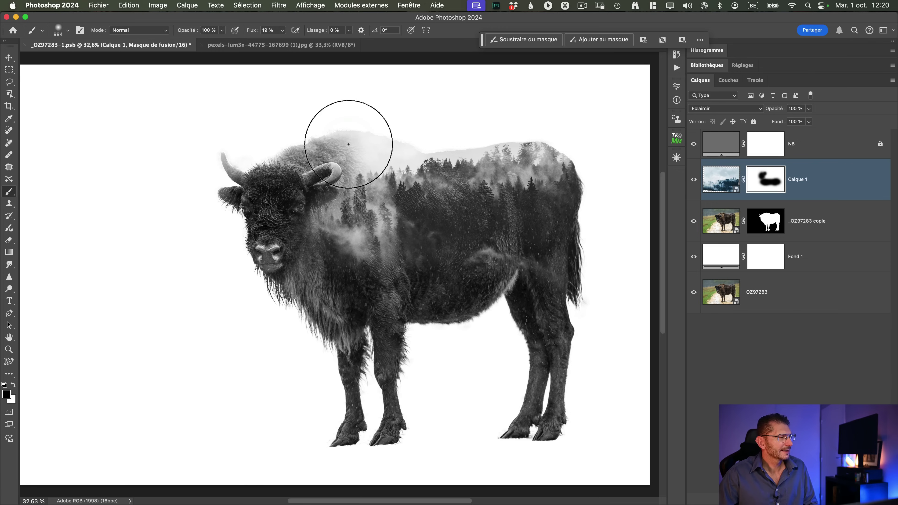
- Switch to white and paint the mask over the bison's hump to softly restore the misty sky
{"action": "key", "text": "x"}
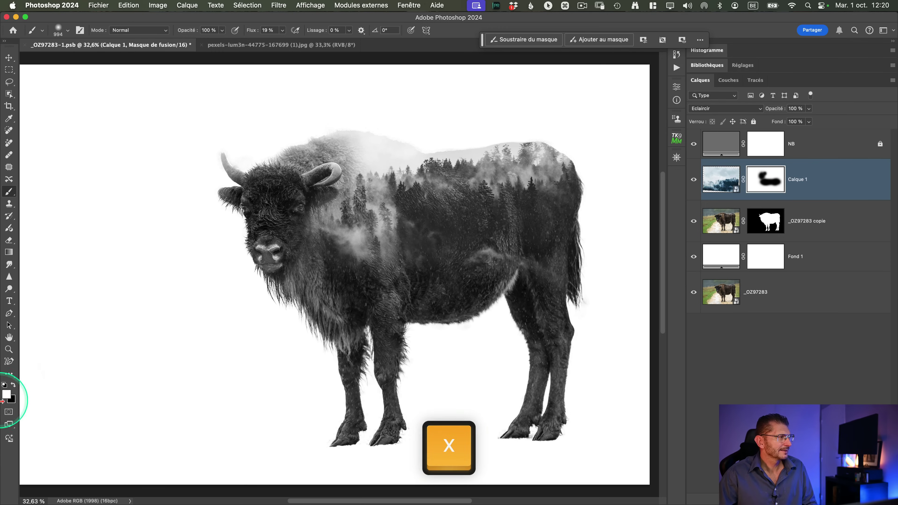
{"action": "scroll", "coordinate": [3, 404], "scroll_direction": "up", "scroll_amount": 5}
{"action": "scroll", "coordinate": [5, 404], "scroll_direction": "down", "scroll_amount": 5}
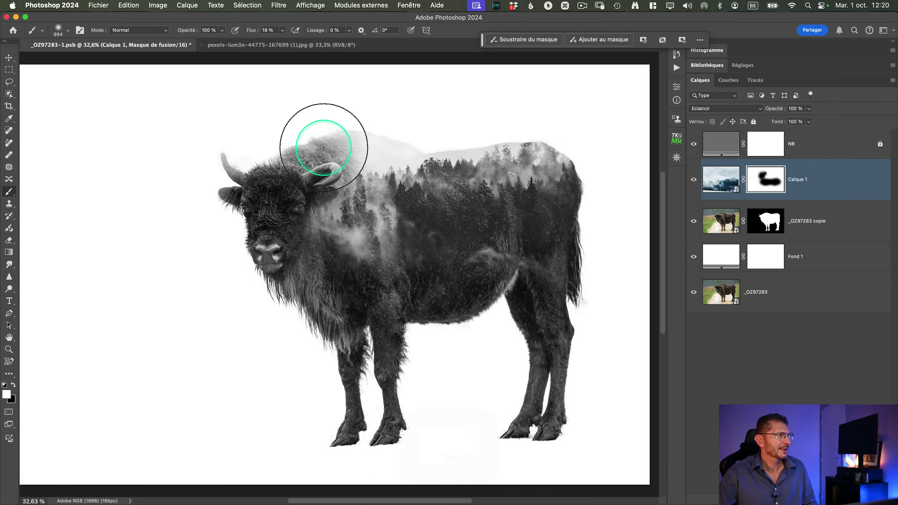
{"action": "mouse_move", "coordinate": [336, 138]}
{"action": "left_mouse_down"}
{"action": "mouse_move", "coordinate": [326, 138]}
{"action": "mouse_move", "coordinate": [368, 127]}
{"action": "left_mouse_up"}
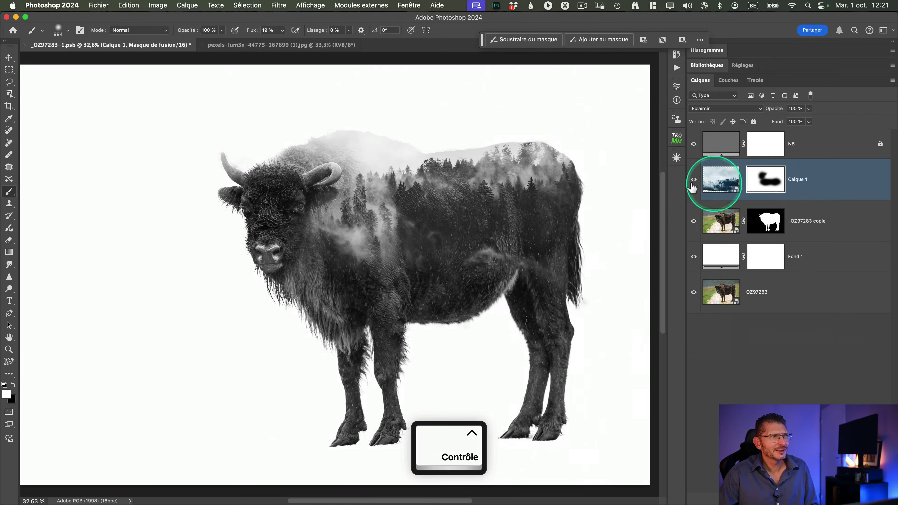
- Unlink the forest image from its mask and move only the image to test another placement inside the bison
{"action": "left_click", "coordinate": [720, 186]}
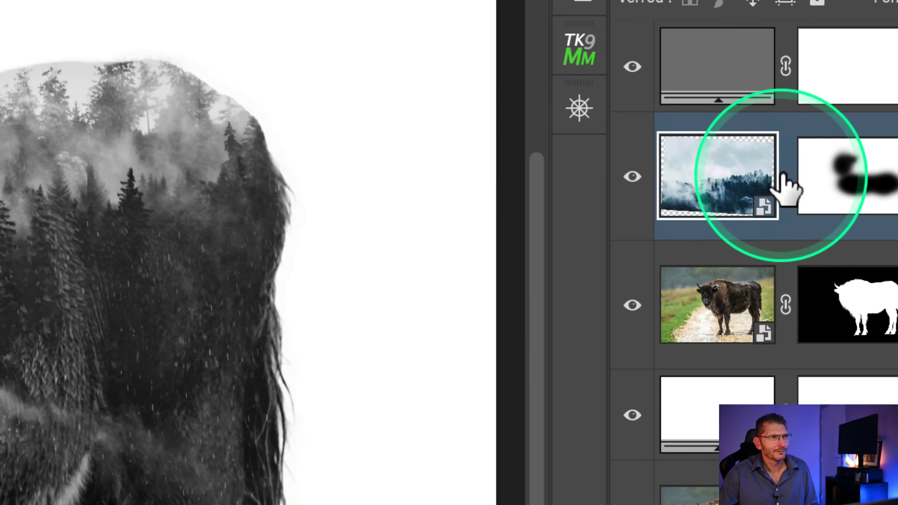
{"action": "left_click", "coordinate": [785, 177]}
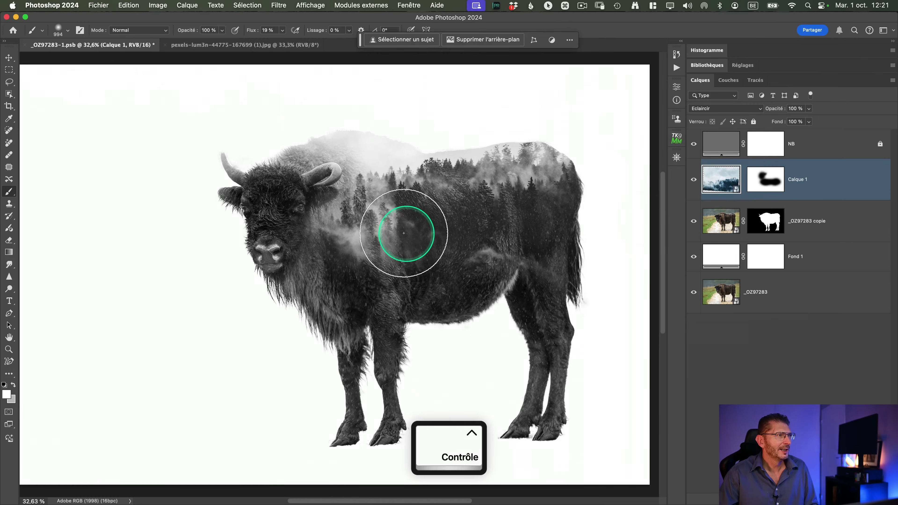
{"action": "key", "text": "v"}
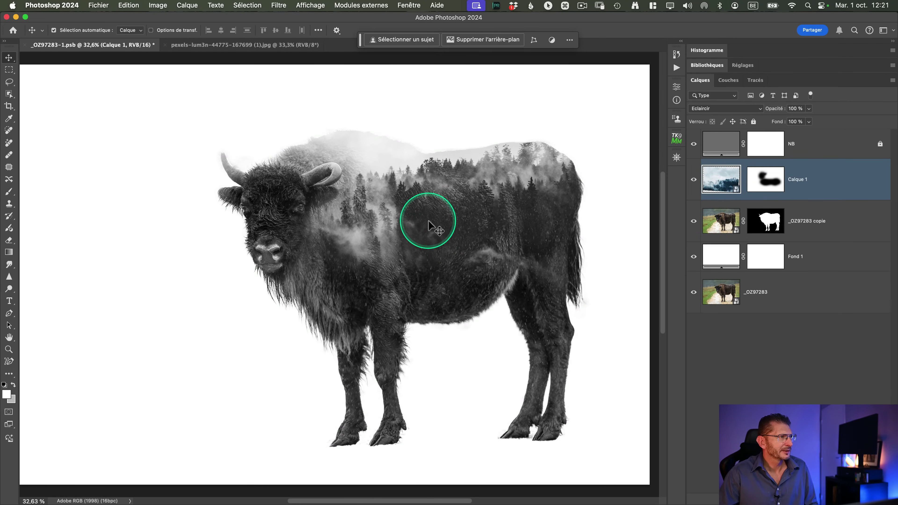
{"action": "left_click_drag", "start_coordinate": [428, 220], "coordinate": [541, 161]}
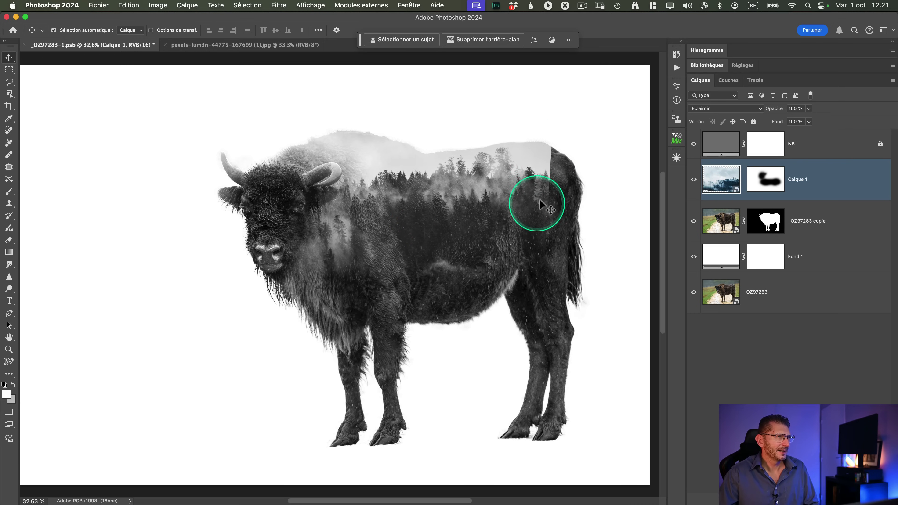
- Try to blend the forest photo's hard edge at the bison's rump by painting black on the mask, and undo it
{"action": "left_click", "coordinate": [765, 179]}
{"action": "key", "text": "b"}
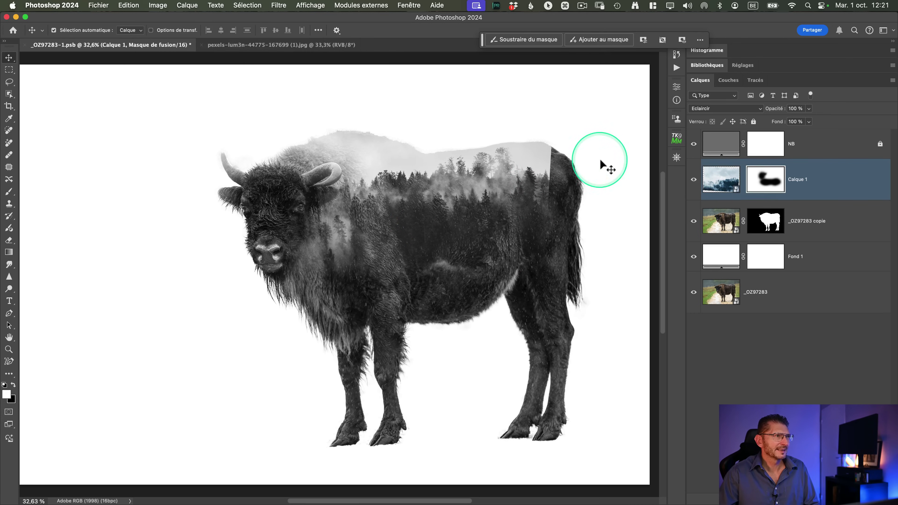
{"action": "key", "text": "x"}
{"action": "mouse_move", "coordinate": [550, 226]}
{"action": "left_mouse_down"}
{"action": "mouse_move", "coordinate": [565, 192]}
{"action": "mouse_move", "coordinate": [570, 97]}
{"action": "mouse_move", "coordinate": [583, 143]}
{"action": "mouse_move", "coordinate": [554, 120]}
{"action": "left_mouse_up"}
{"action": "key", "text": "cmd+z"}
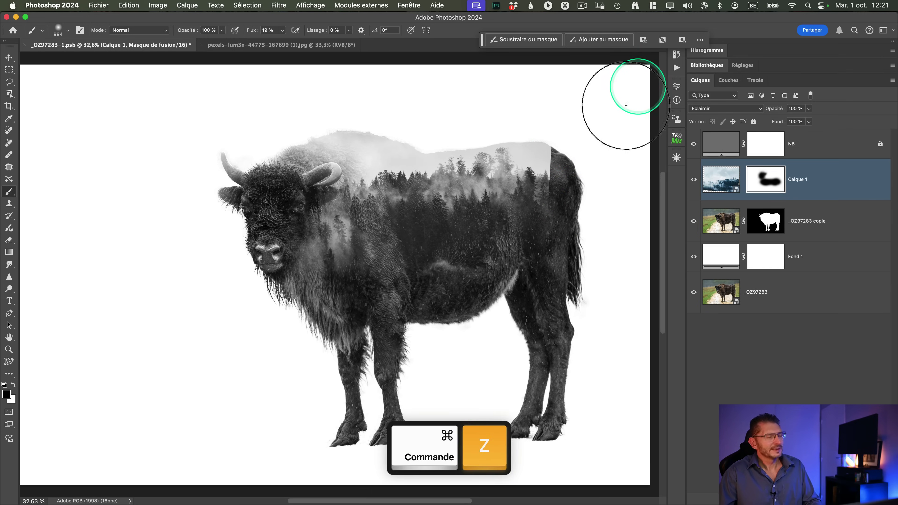
- Enlarge the unlinked forest image to about 109 % and reposition it so that it covers the bison's rump
{"action": "key", "text": "super+t"}
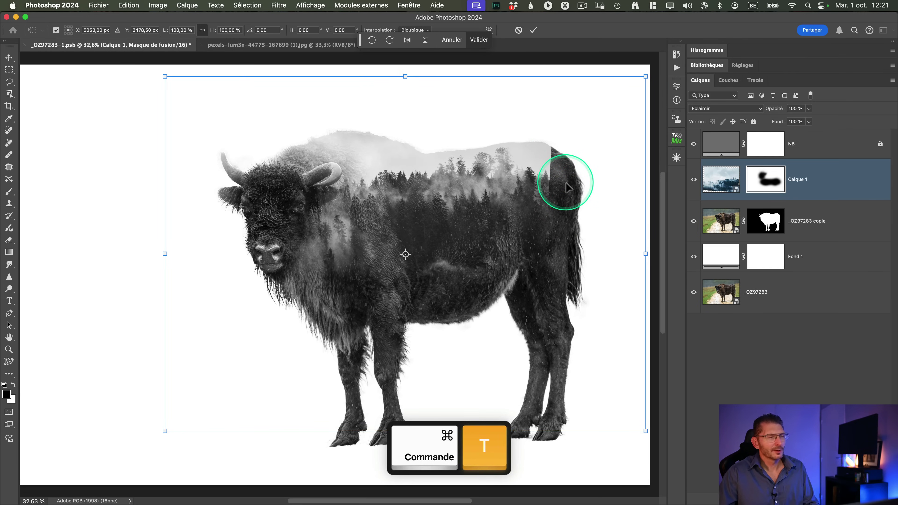
{"action": "key", "text": "super+minus"}
{"action": "left_click_drag", "start_coordinate": [494, 325], "coordinate": [542, 356]}
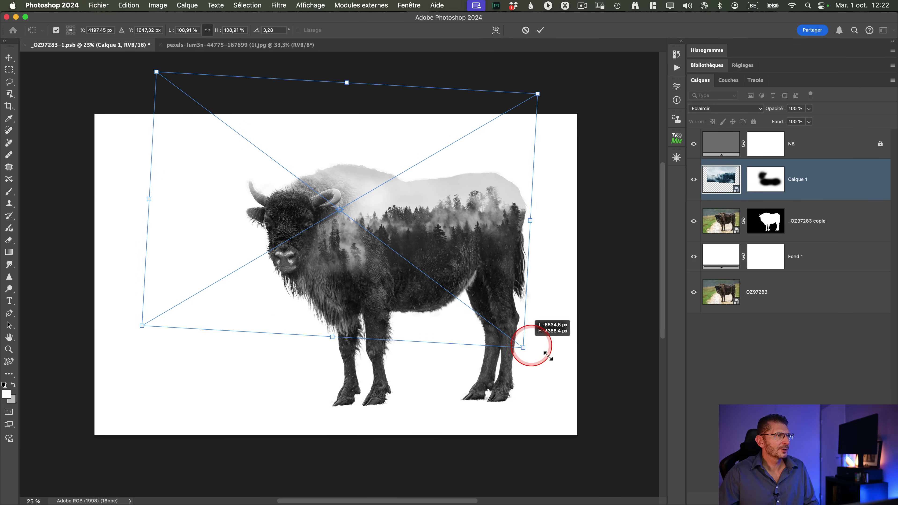
{"action": "mouse_move", "coordinate": [456, 249]}
{"action": "left_mouse_down"}
{"action": "mouse_move", "coordinate": [453, 225]}
{"action": "mouse_move", "coordinate": [460, 235]}
{"action": "left_mouse_up"}
{"action": "key", "text": "Return"}
{"action": "key", "text": "b"}
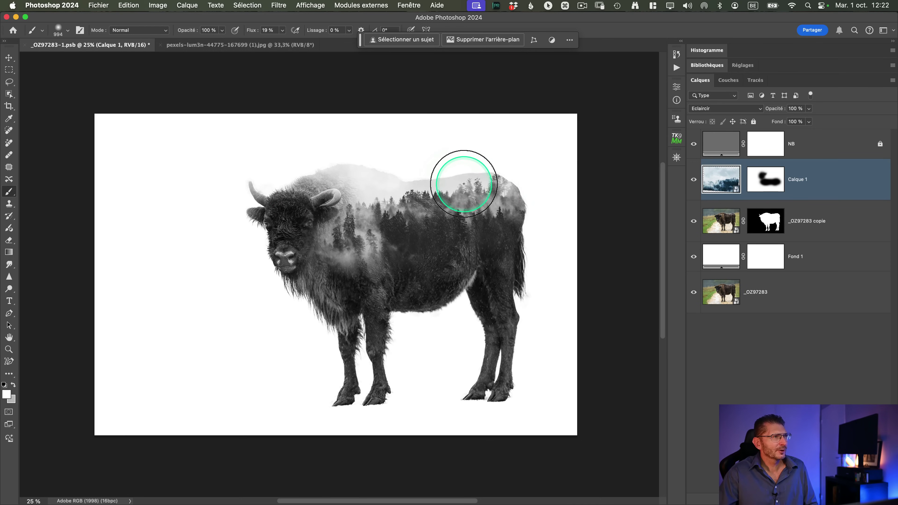
{"action": "key", "text": "ctrl"}
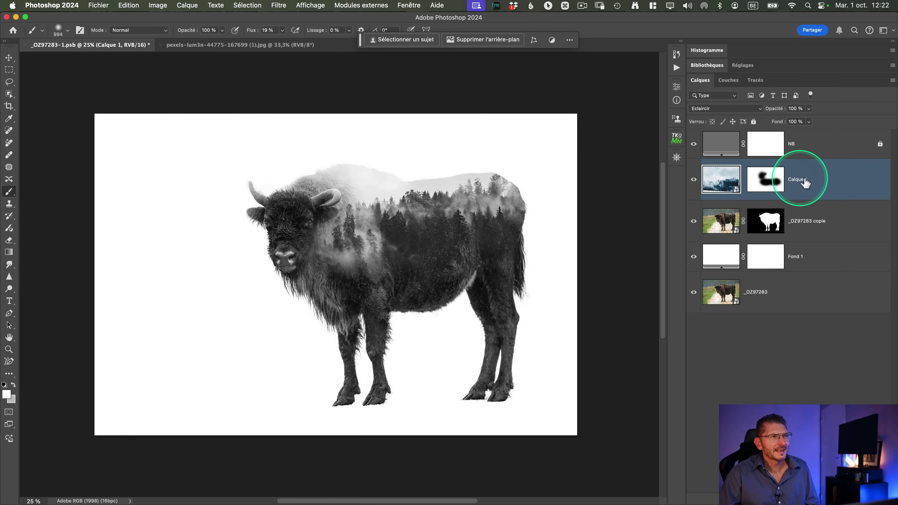
- Apply a Courbes adjustment to the forest smart object, lowering the white input point and setting the black input to 16
{"action": "left_click", "coordinate": [159, 5]}
{"action": "left_click", "coordinate": [169, 32]}
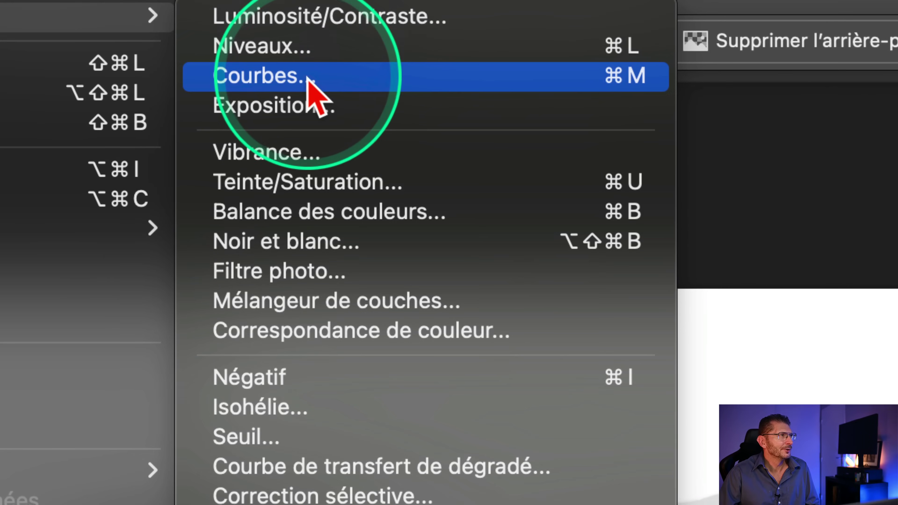
{"action": "left_click", "coordinate": [288, 84]}
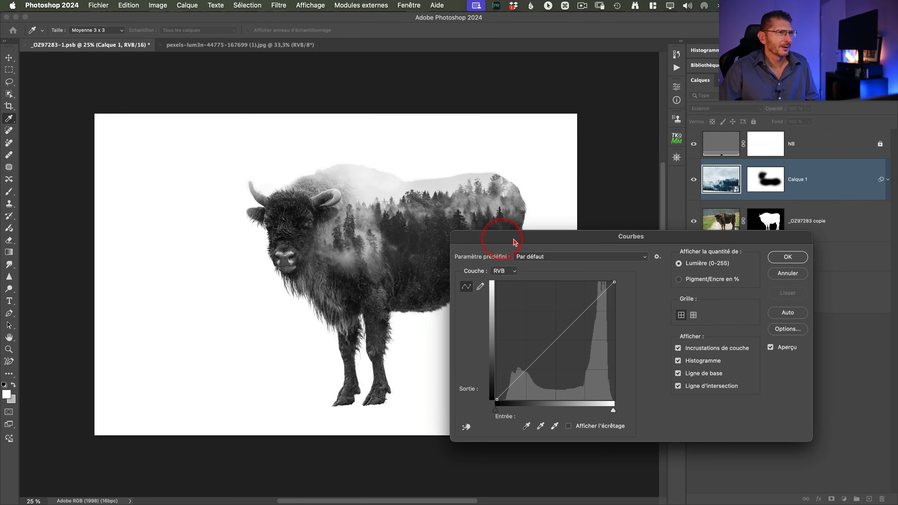
{"action": "left_click_drag", "start_coordinate": [511, 236], "coordinate": [642, 221]}
{"action": "left_click_drag", "start_coordinate": [744, 396], "coordinate": [715, 395]}
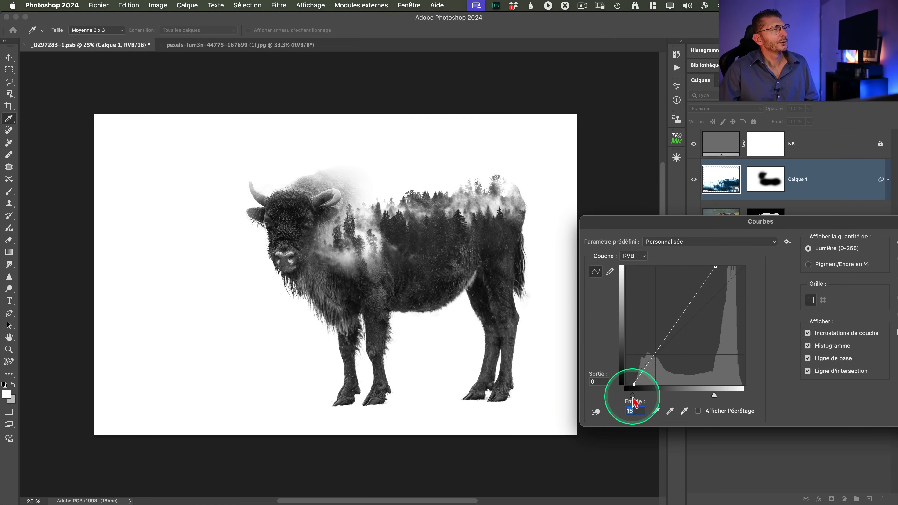
{"action": "left_click_drag", "start_coordinate": [755, 222], "coordinate": [537, 226]}
{"action": "left_click", "coordinate": [759, 240]}
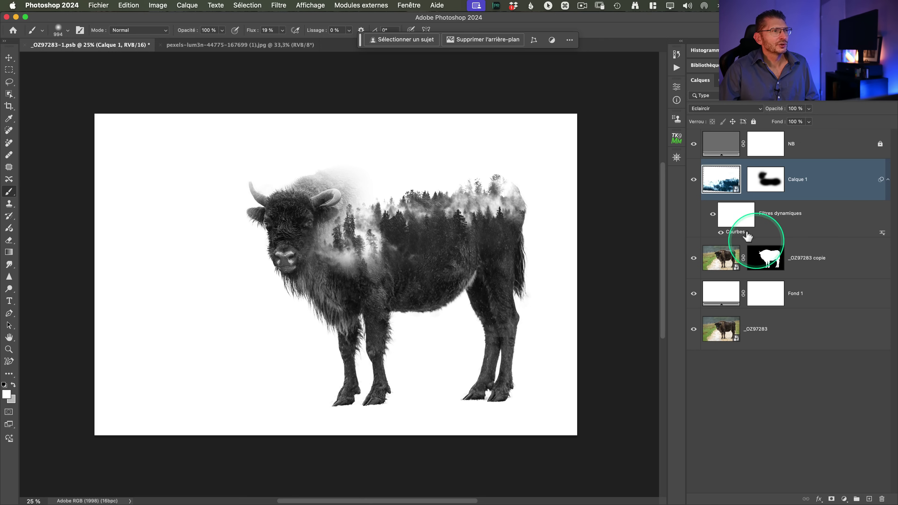
{"action": "left_click", "coordinate": [156, 6]}
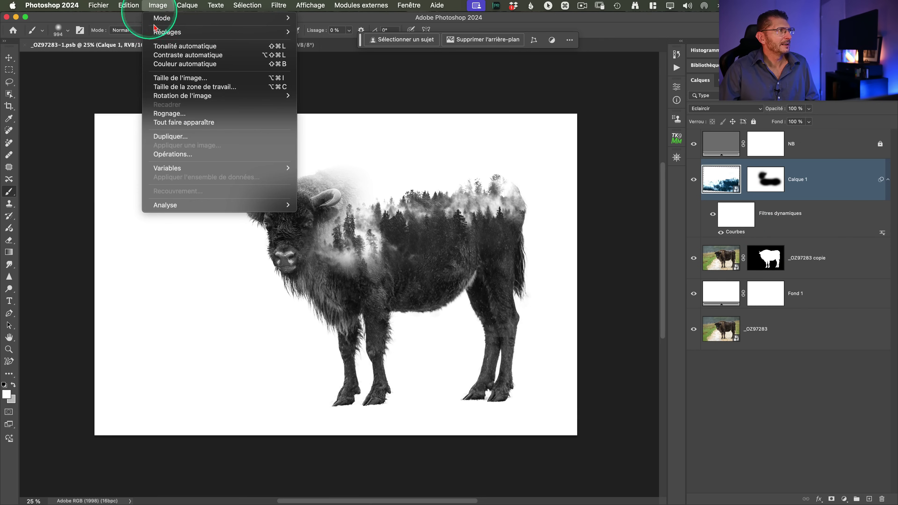
{"action": "mouse_move", "coordinate": [170, 32]}
{"action": "left_click", "coordinate": [791, 212]}
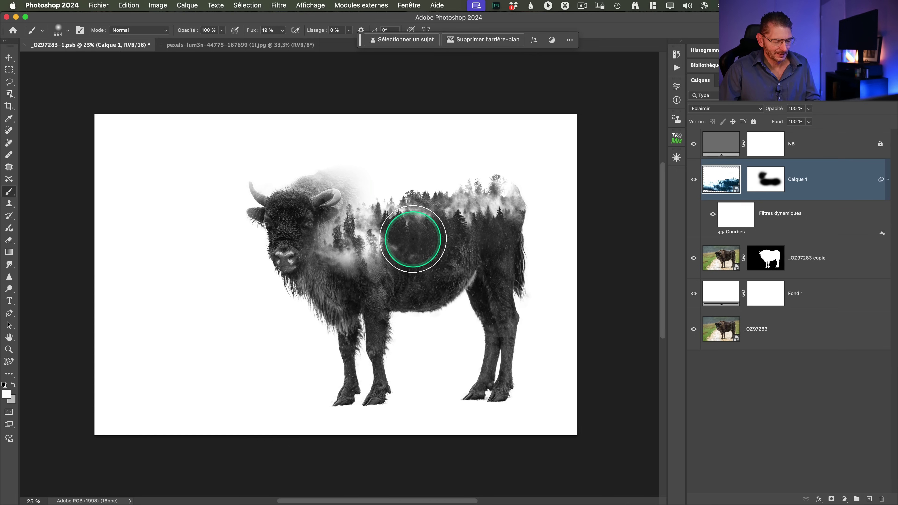
- Move only the unlinked forest image to a different placement inside the bison's body
{"action": "key", "text": "v"}
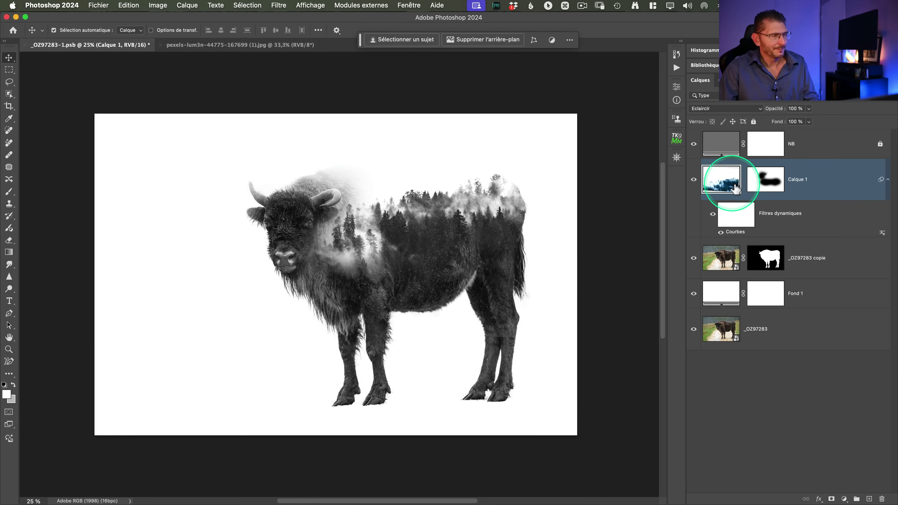
{"action": "key", "text": "v"}
{"action": "left_click_drag", "start_coordinate": [409, 214], "coordinate": [409, 194]}
{"action": "key", "text": "super+z"}
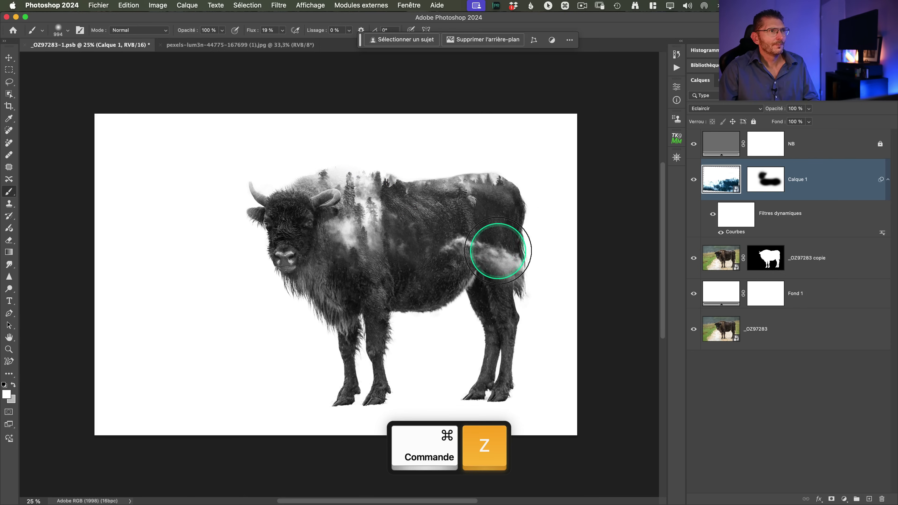
- Paint black on the forest layer's mask to hide the mist over the bison's flank, and white to reveal the forest behind the horn
{"action": "left_click", "coordinate": [765, 179]}
{"action": "key", "text": "b"}
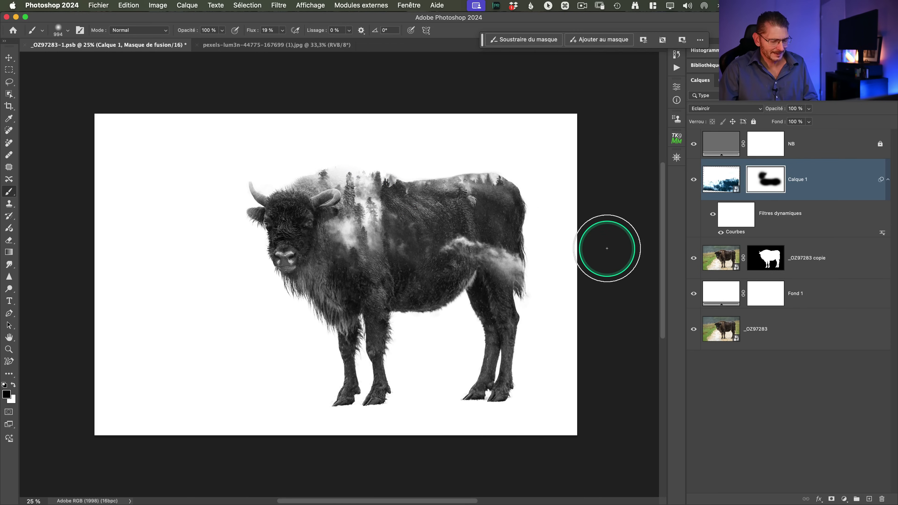
{"action": "key", "text": "b"}
{"action": "left_click", "coordinate": [431, 262]}
{"action": "mouse_move", "coordinate": [430, 262]}
{"action": "left_mouse_down"}
{"action": "mouse_move", "coordinate": [498, 255]}
{"action": "mouse_move", "coordinate": [473, 253]}
{"action": "mouse_move", "coordinate": [407, 276]}
{"action": "left_mouse_up"}
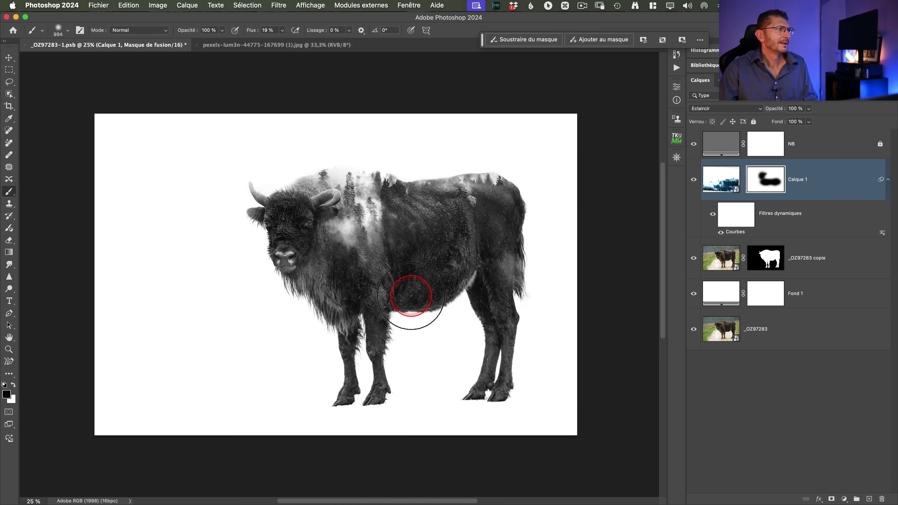
{"action": "mouse_move", "coordinate": [311, 201]}
{"action": "left_mouse_down"}
{"action": "mouse_move", "coordinate": [290, 202]}
{"action": "mouse_move", "coordinate": [300, 201]}
{"action": "left_mouse_up"}
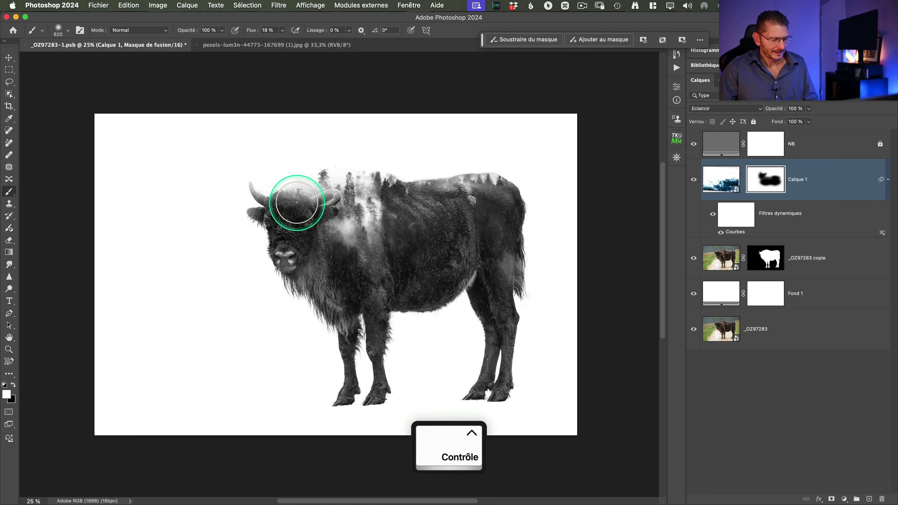
{"action": "key", "text": "x"}
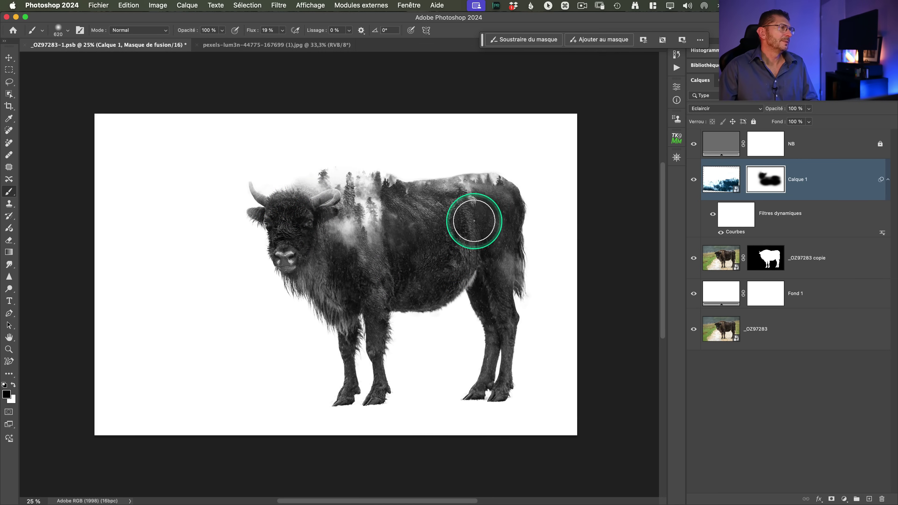
- Reposition the forest image so its tree line follows the bison's back, and paint white on its mask around the hump
{"action": "key", "text": "v"}
{"action": "mouse_move", "coordinate": [371, 195]}
{"action": "left_mouse_down"}
{"action": "mouse_move", "coordinate": [382, 232]}
{"action": "mouse_move", "coordinate": [397, 222]}
{"action": "mouse_move", "coordinate": [389, 213]}
{"action": "left_mouse_up"}
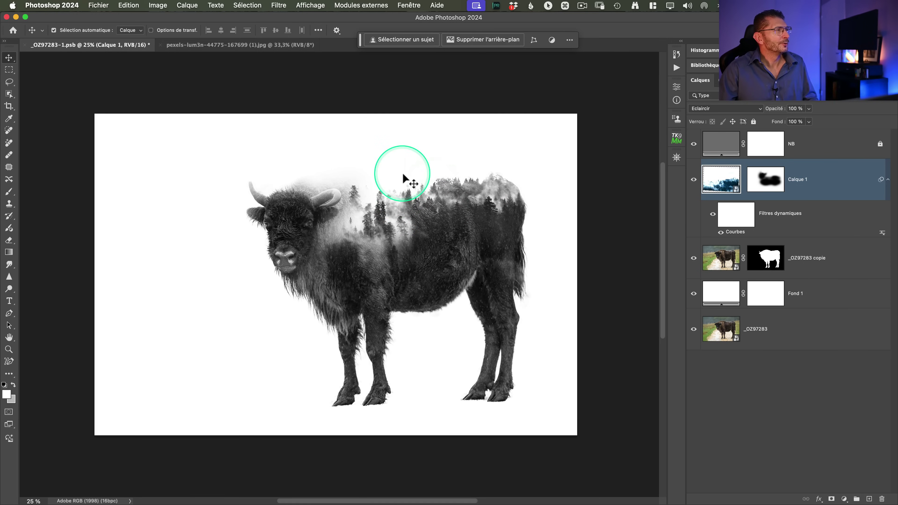
{"action": "left_click", "coordinate": [765, 179]}
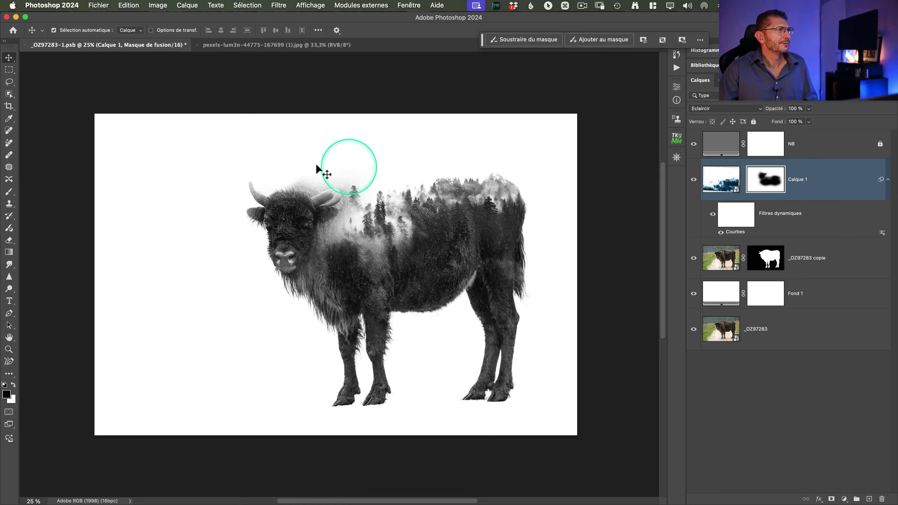
{"action": "key", "text": "x"}
{"action": "key", "text": "b"}
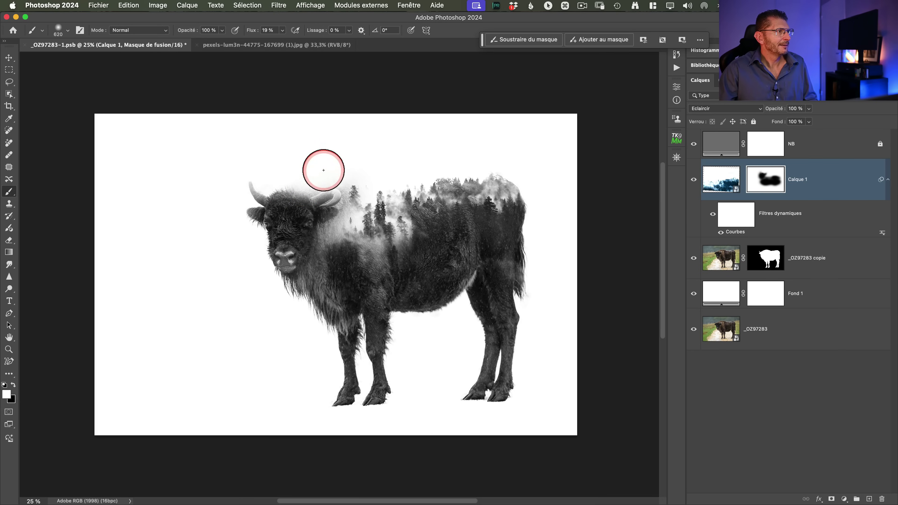
{"action": "mouse_move", "coordinate": [340, 204]}
{"action": "left_mouse_down"}
{"action": "mouse_move", "coordinate": [324, 206]}
{"action": "mouse_move", "coordinate": [348, 201]}
{"action": "left_mouse_up"}
- Refine the forest mask around the curled horn, painting white behind it and black over the horn itself
{"action": "key", "text": "z"}
{"action": "key", "text": "x"}
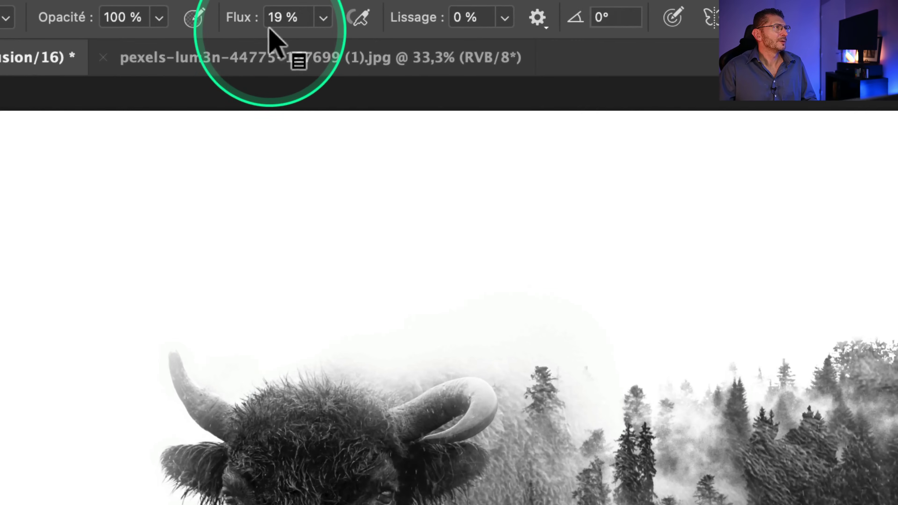
{"action": "key", "text": "x"}
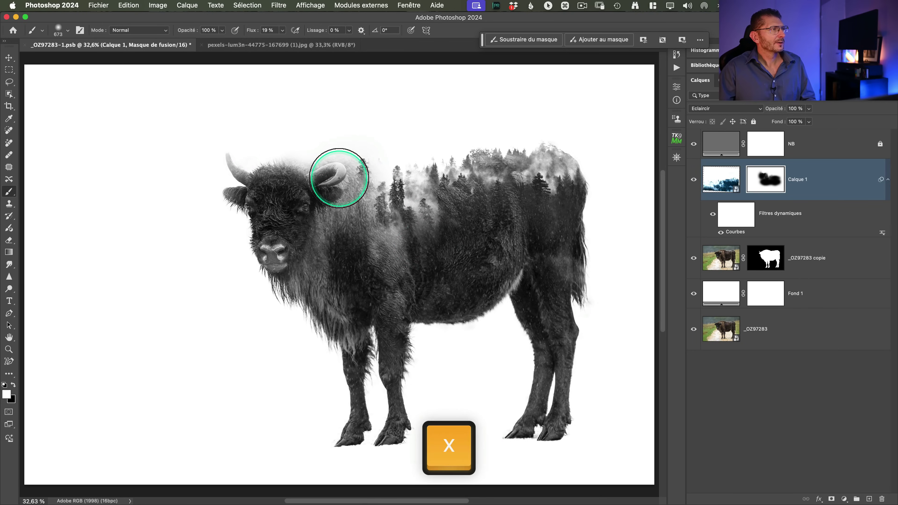
{"action": "mouse_move", "coordinate": [345, 164]}
{"action": "left_mouse_down"}
{"action": "mouse_move", "coordinate": [346, 156]}
{"action": "mouse_move", "coordinate": [344, 185]}
{"action": "mouse_move", "coordinate": [297, 175]}
{"action": "mouse_move", "coordinate": [311, 248]}
{"action": "mouse_move", "coordinate": [361, 241]}
{"action": "mouse_move", "coordinate": [355, 206]}
{"action": "mouse_move", "coordinate": [317, 181]}
{"action": "left_mouse_up"}
{"action": "key", "text": "x"}
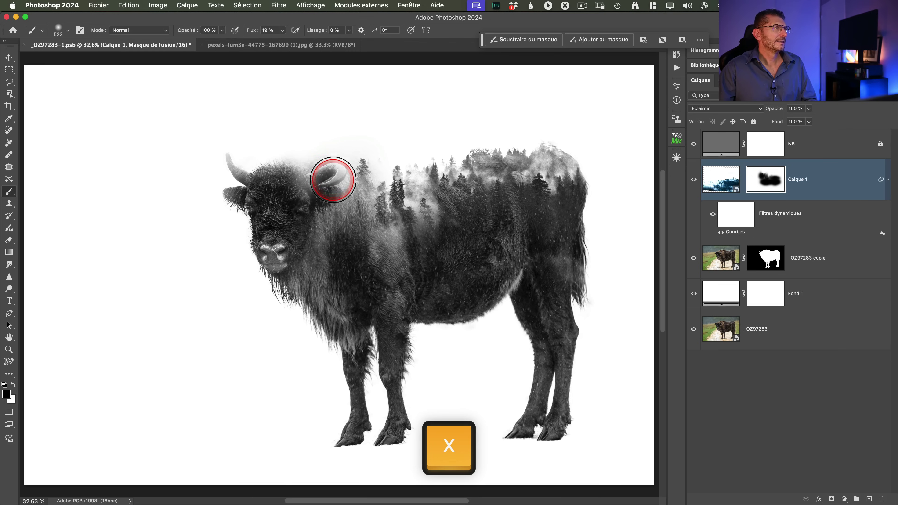
{"action": "key", "text": "x"}
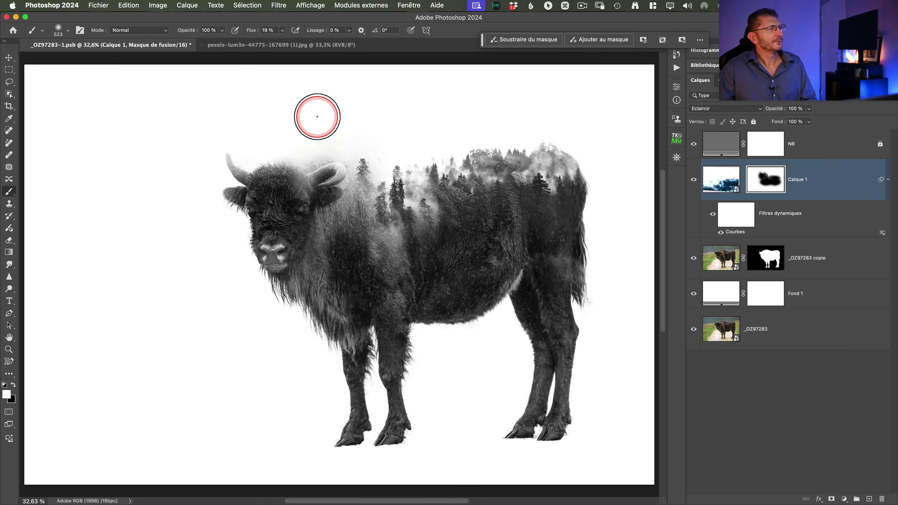
- Paint black with a smaller brush on the forest mask to restore detail in the bison's head, ears and horns
{"action": "left_click_drag", "start_coordinate": [269, 165], "coordinate": [270, 165]}
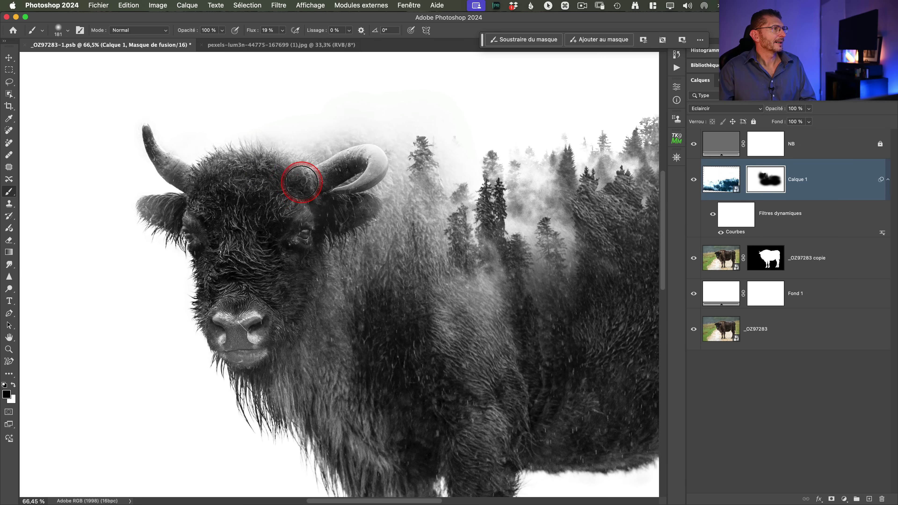
{"action": "mouse_move", "coordinate": [153, 214]}
{"action": "left_mouse_down"}
{"action": "mouse_move", "coordinate": [317, 200]}
{"action": "mouse_move", "coordinate": [368, 208]}
{"action": "mouse_move", "coordinate": [348, 209]}
{"action": "mouse_move", "coordinate": [320, 185]}
{"action": "left_mouse_up"}
{"action": "left_click_drag", "start_coordinate": [321, 185], "coordinate": [316, 188]}
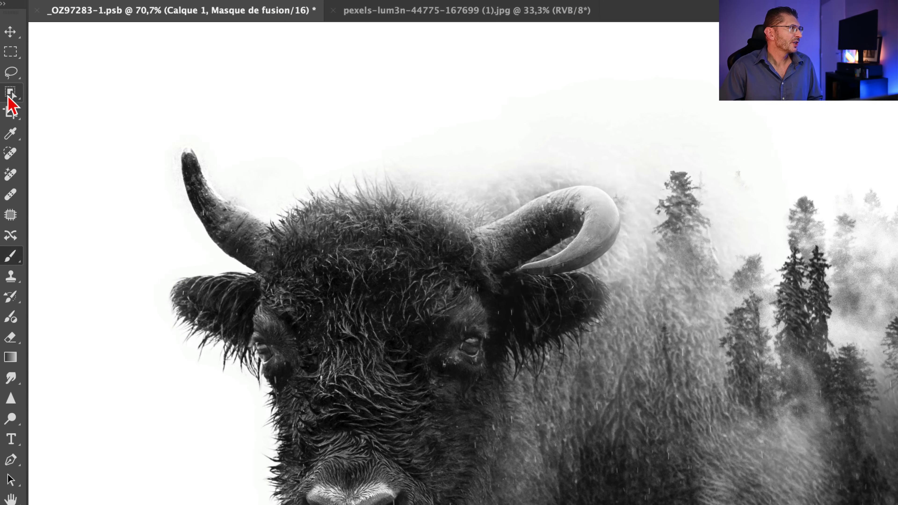
- Select the curled horn and the ear below it with the Object Selection tool in Lasso mode
{"action": "right_click", "coordinate": [8, 99]}
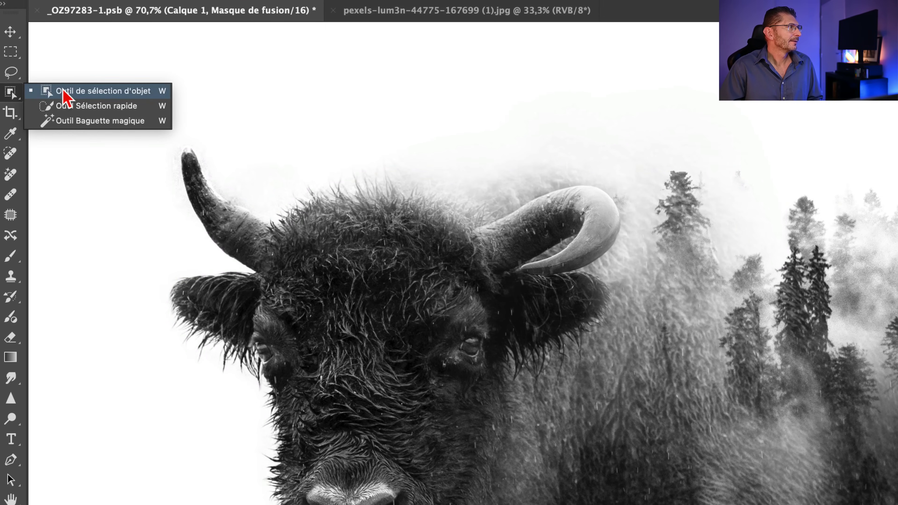
{"action": "left_click", "coordinate": [53, 91]}
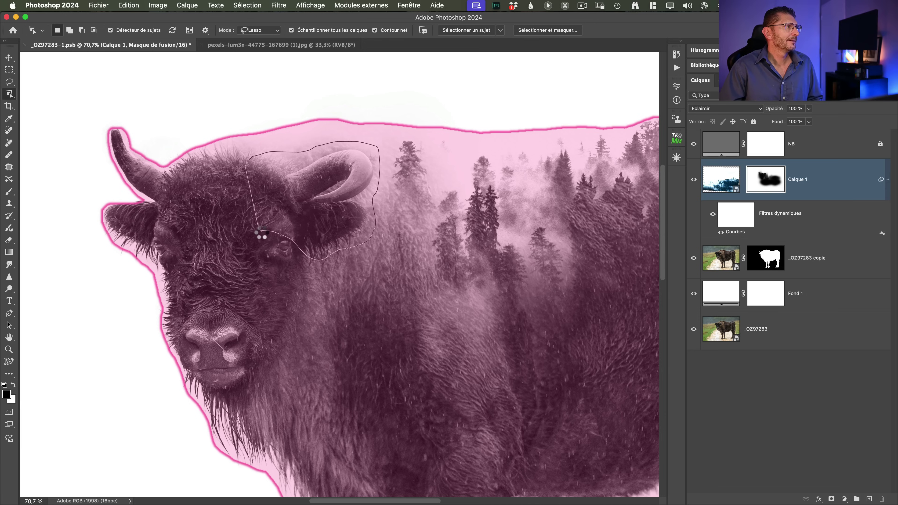
{"action": "left_click_drag", "start_coordinate": [257, 229], "coordinate": [257, 228]}
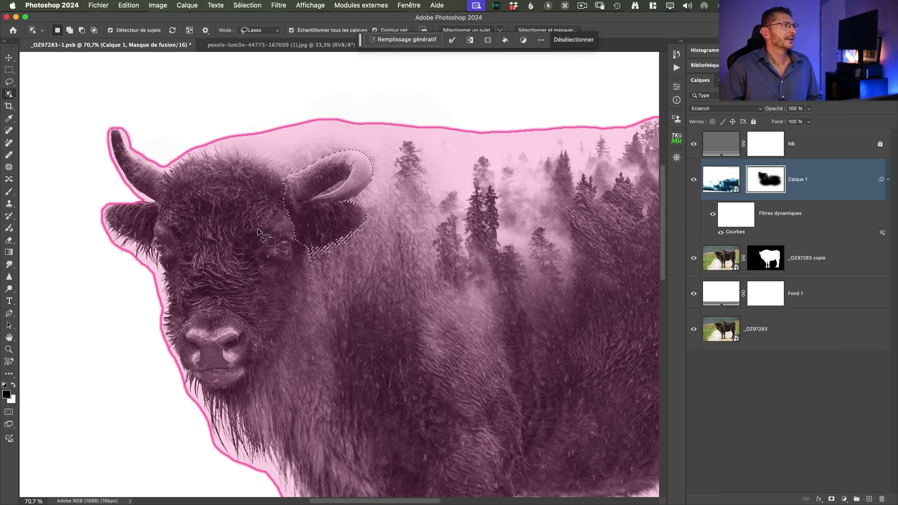
- Hide the selection outline, paint black on the forest mask inside the selected horn and ear, and show the outline again
{"action": "key", "text": "super+h"}
{"action": "key", "text": "b"}
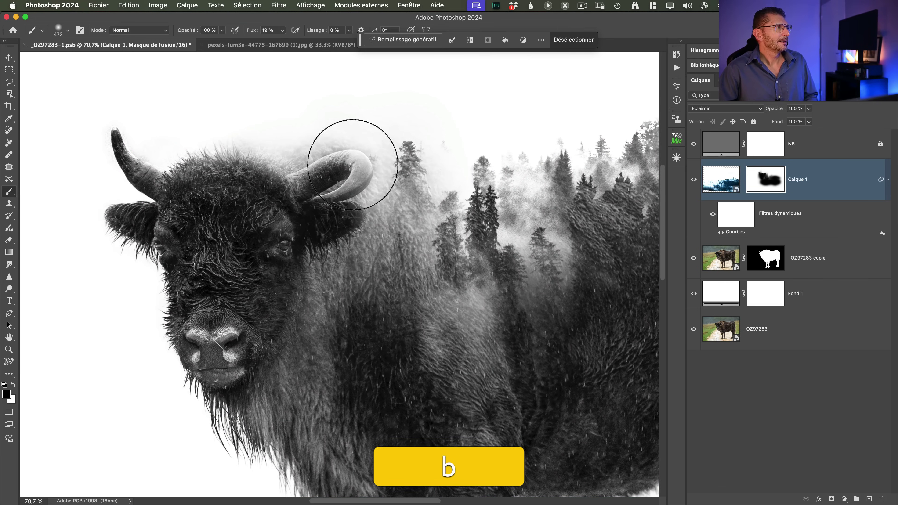
{"action": "mouse_move", "coordinate": [333, 170]}
{"action": "left_mouse_down"}
{"action": "mouse_move", "coordinate": [299, 174]}
{"action": "mouse_move", "coordinate": [325, 171]}
{"action": "left_mouse_up"}
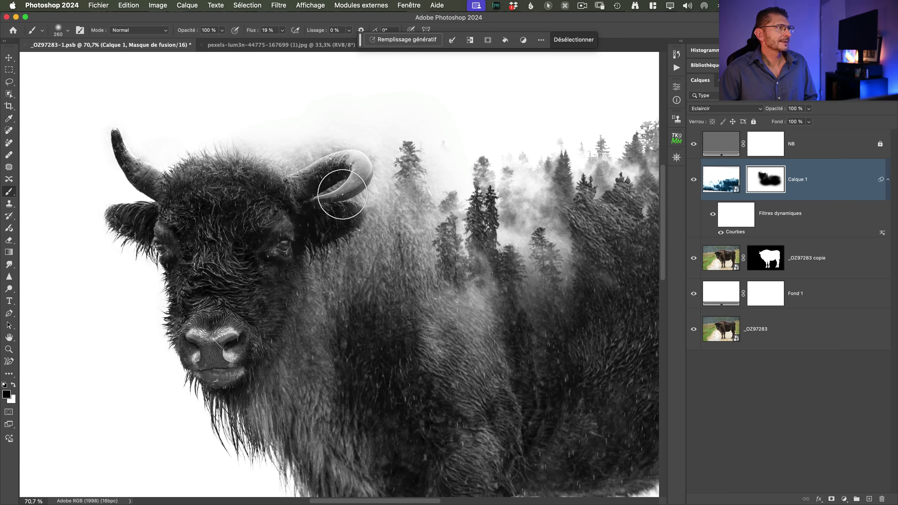
{"action": "key", "text": "super+h"}
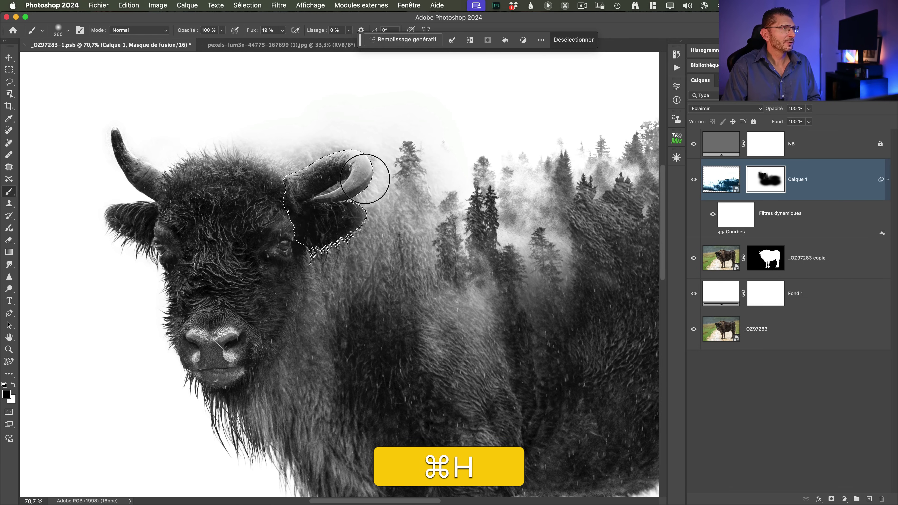
- Paint white on the forest mask around the curled horn and above the head, with the selection outline hidden
{"action": "key", "text": "z"}
{"action": "left_click_drag", "start_coordinate": [350, 86], "coordinate": [345, 68]}
{"action": "mouse_move", "coordinate": [306, 265]}
{"action": "left_mouse_down"}
{"action": "mouse_move", "coordinate": [325, 225]}
{"action": "mouse_move", "coordinate": [301, 248]}
{"action": "mouse_move", "coordinate": [381, 215]}
{"action": "mouse_move", "coordinate": [419, 227]}
{"action": "left_mouse_up"}
{"action": "key", "text": "b"}
{"action": "key", "text": "cmd+h"}
{"action": "key", "text": "x"}
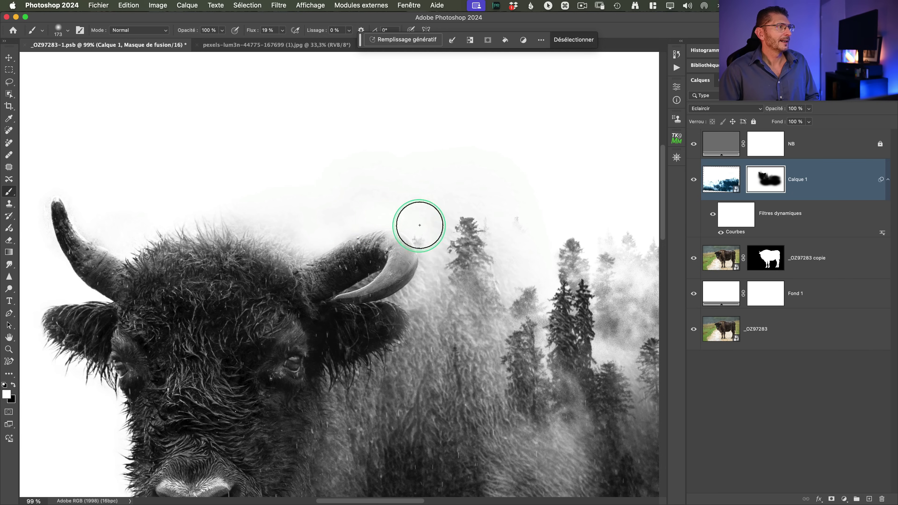
{"action": "left_click_drag", "start_coordinate": [217, 216], "coordinate": [283, 210]}
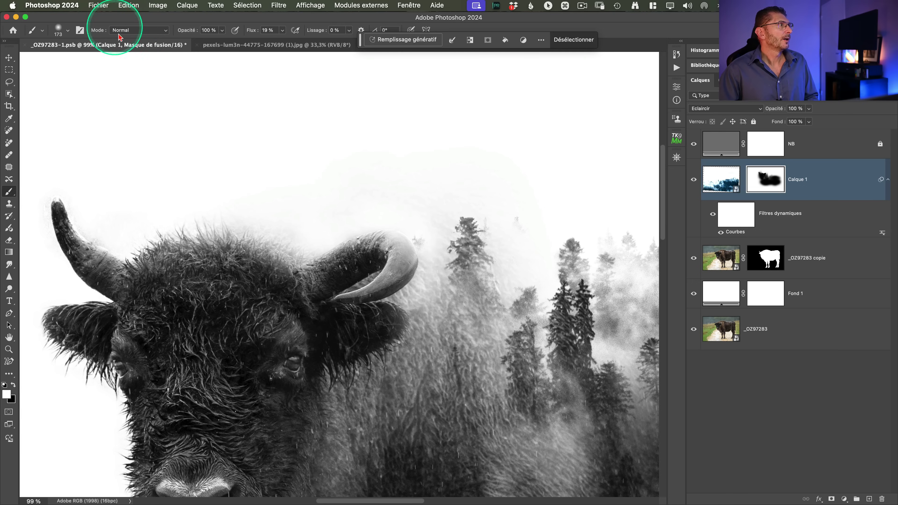
- Set the brush mode to Incrustation, refine the forest mask along the head's hair with black and white, and deselect
{"action": "left_click", "coordinate": [134, 31]}
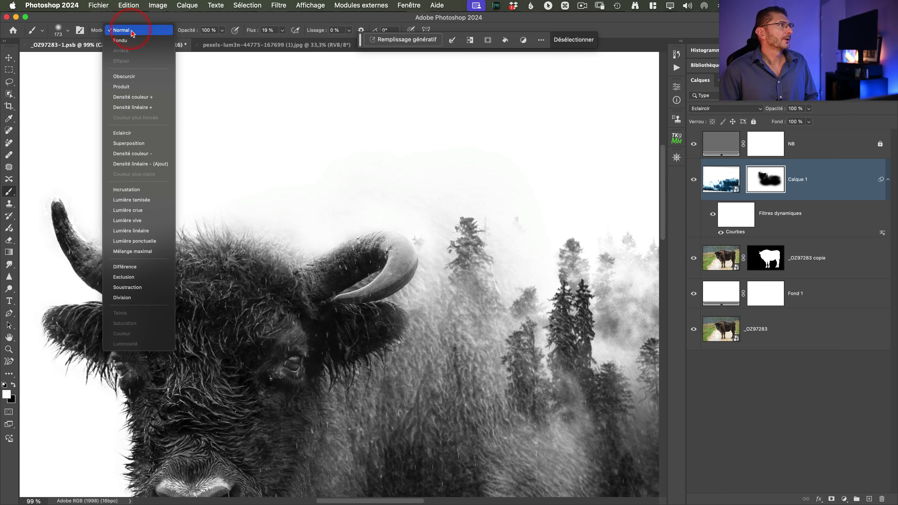
{"action": "left_click", "coordinate": [134, 191]}
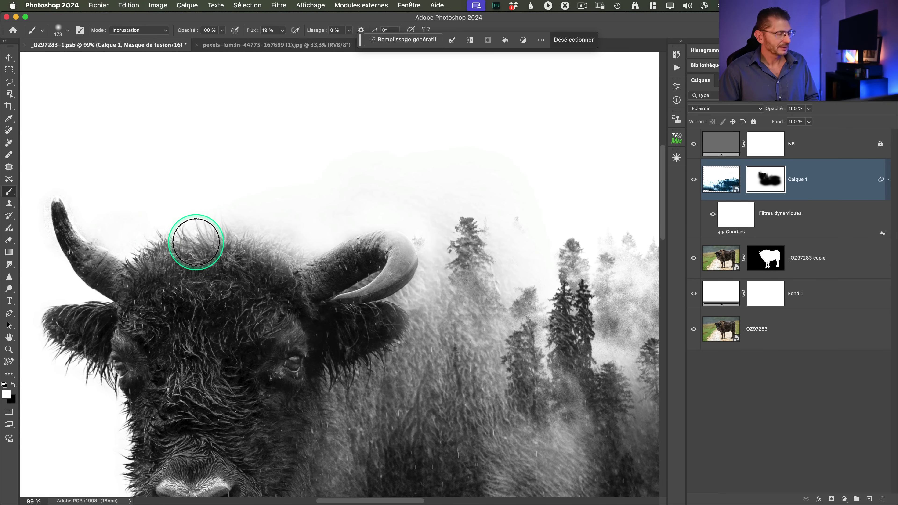
{"action": "key", "text": "x"}
{"action": "mouse_move", "coordinate": [196, 242]}
{"action": "left_mouse_down"}
{"action": "mouse_move", "coordinate": [164, 256]}
{"action": "mouse_move", "coordinate": [259, 272]}
{"action": "mouse_move", "coordinate": [238, 251]}
{"action": "mouse_move", "coordinate": [269, 258]}
{"action": "left_mouse_up"}
{"action": "key", "text": "x"}
{"action": "mouse_move", "coordinate": [299, 210]}
{"action": "left_mouse_down"}
{"action": "mouse_move", "coordinate": [252, 212]}
{"action": "mouse_move", "coordinate": [357, 204]}
{"action": "left_mouse_up"}
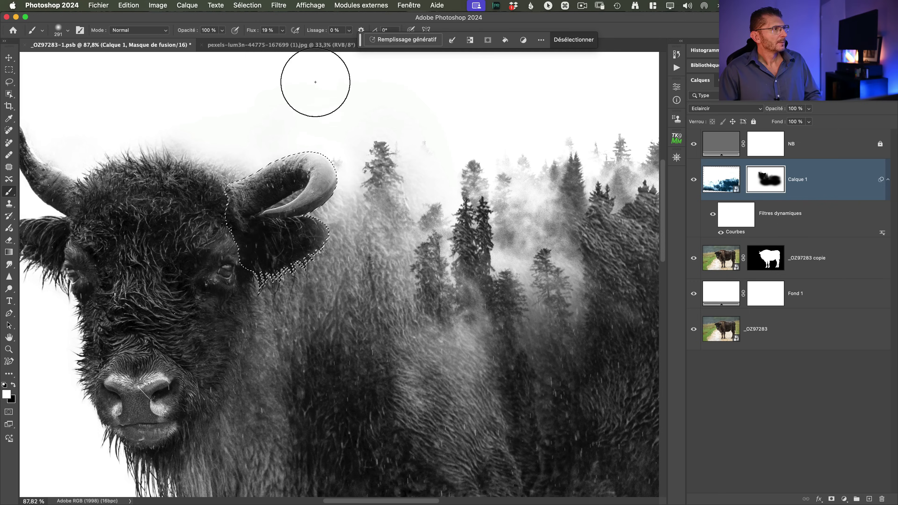
{"action": "key", "text": "super"}
{"action": "key", "text": "super+d"}
{"action": "key", "text": "super+0"}
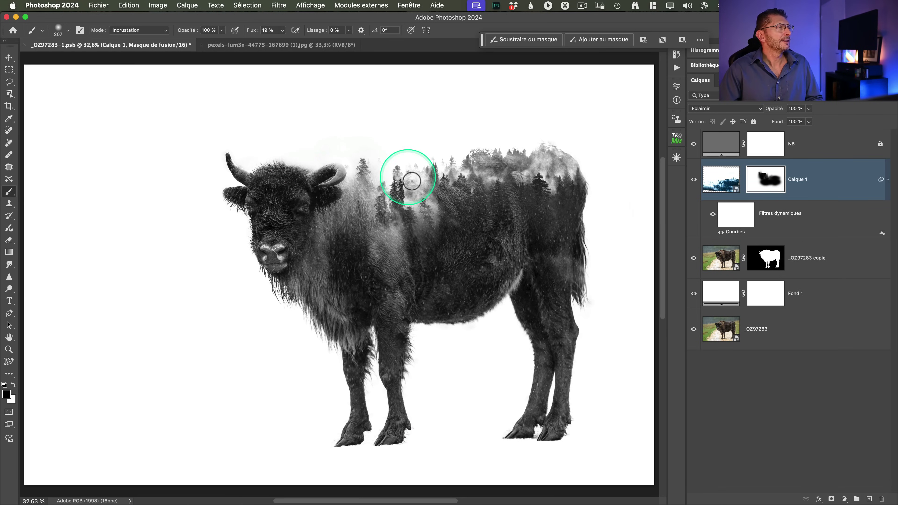
- Temporarily disable the mask of the _OZ97283 copie layer to inspect the original ground, and enable it again
{"action": "left_click", "coordinate": [720, 179]}
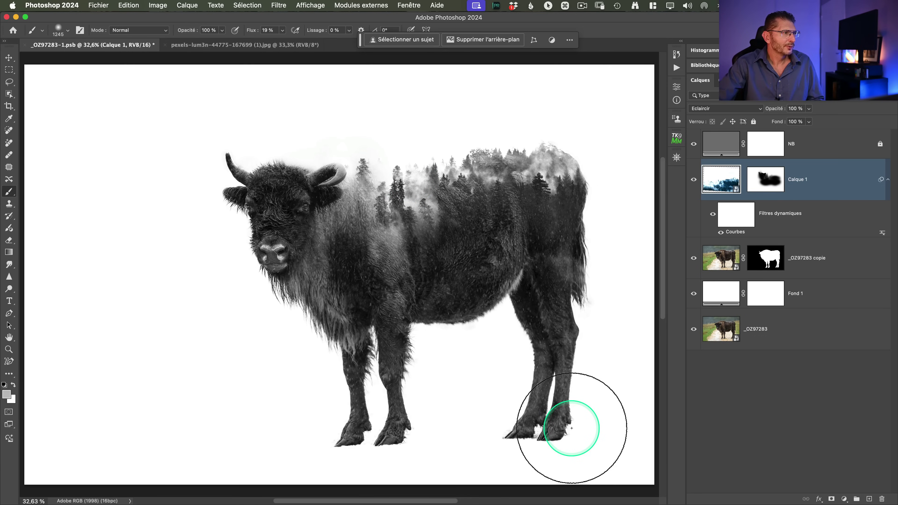
{"action": "left_click", "coordinate": [780, 269]}
{"action": "left_click", "coordinate": [774, 265], "text": "shift"}
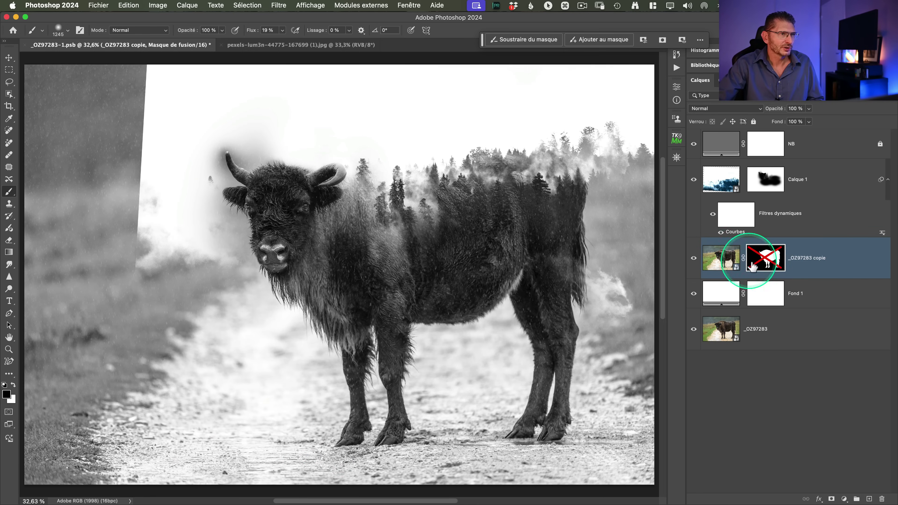
{"action": "left_click", "coordinate": [768, 258], "text": "shift"}
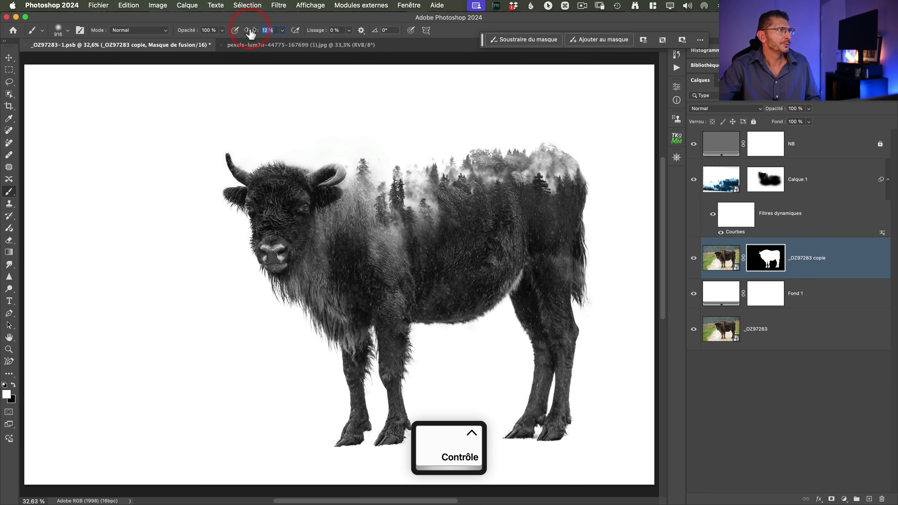
- Lower the brush flow to 7 % and paint white on the bison layer's mask to reveal the ground under the hooves
{"action": "left_click_drag", "start_coordinate": [249, 29], "coordinate": [247, 29]}
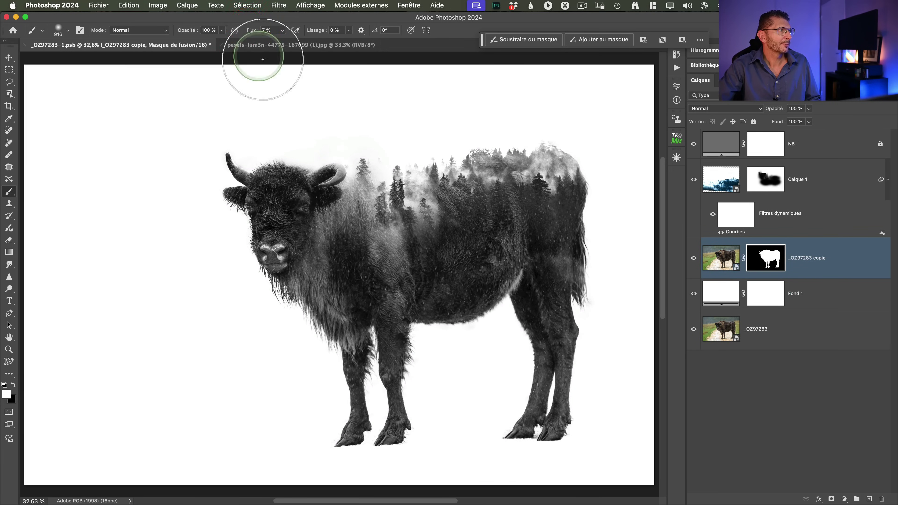
{"action": "mouse_move", "coordinate": [592, 418]}
{"action": "left_mouse_down"}
{"action": "mouse_move", "coordinate": [403, 447]}
{"action": "mouse_move", "coordinate": [563, 437]}
{"action": "mouse_move", "coordinate": [215, 412]}
{"action": "mouse_move", "coordinate": [334, 419]}
{"action": "mouse_move", "coordinate": [401, 436]}
{"action": "mouse_move", "coordinate": [175, 473]}
{"action": "left_mouse_up"}
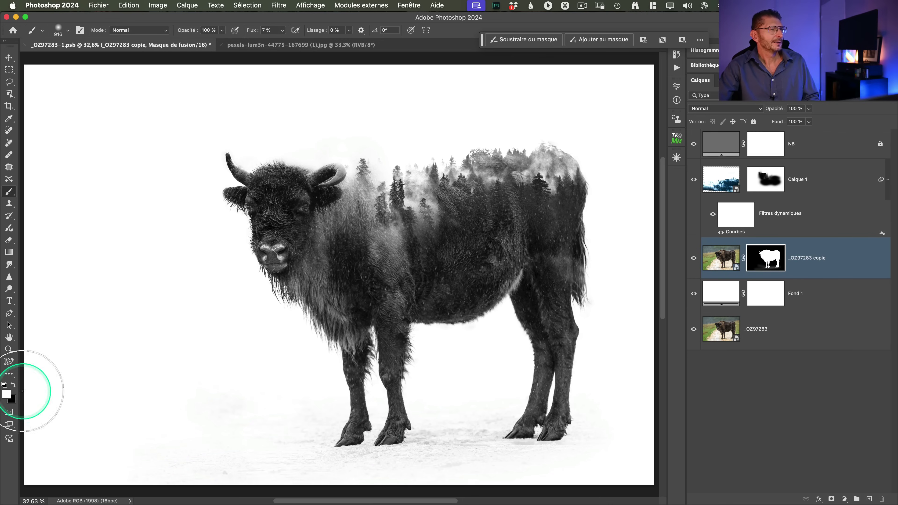
{"action": "key", "text": "super+minus"}
{"action": "left_click_drag", "start_coordinate": [331, 328], "coordinate": [363, 338]}
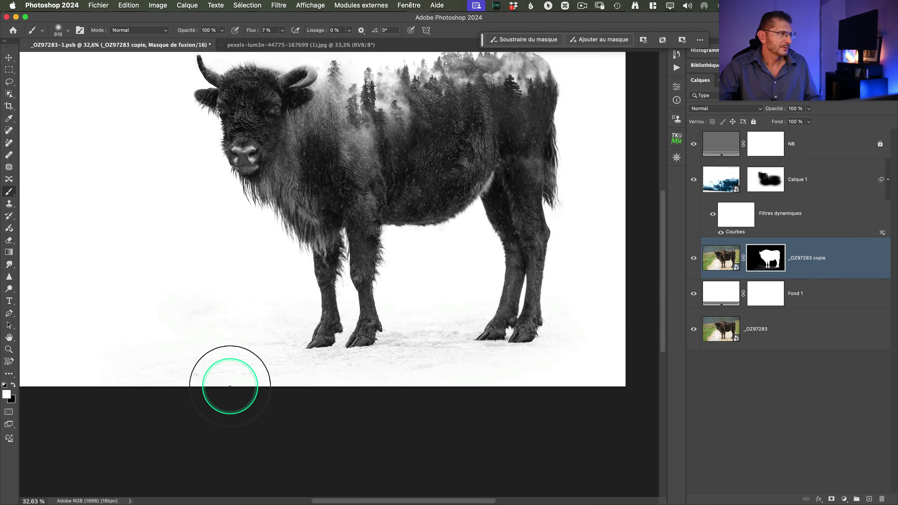
- Paint black on the bison layer's mask along the image's lower edge to fade out the revealed ground
{"action": "key", "text": "x"}
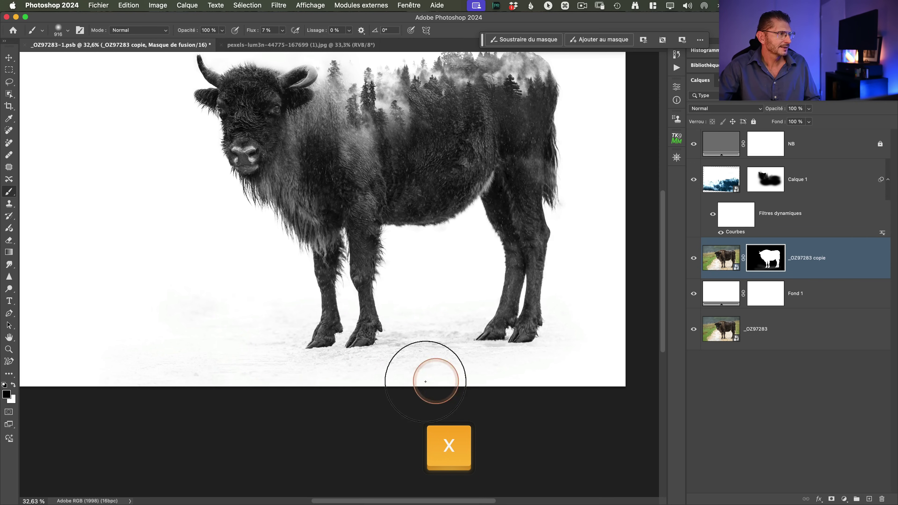
{"action": "left_click_drag", "start_coordinate": [394, 377], "coordinate": [455, 375]}
{"action": "left_click_drag", "start_coordinate": [215, 355], "coordinate": [655, 359]}
{"action": "key", "text": "x"}
{"action": "key", "text": "x"}
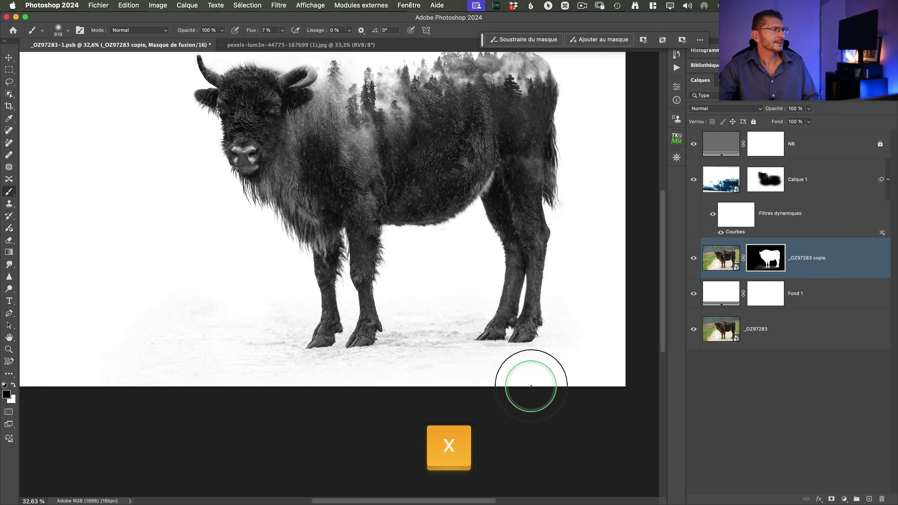
{"action": "key", "text": "super+0"}
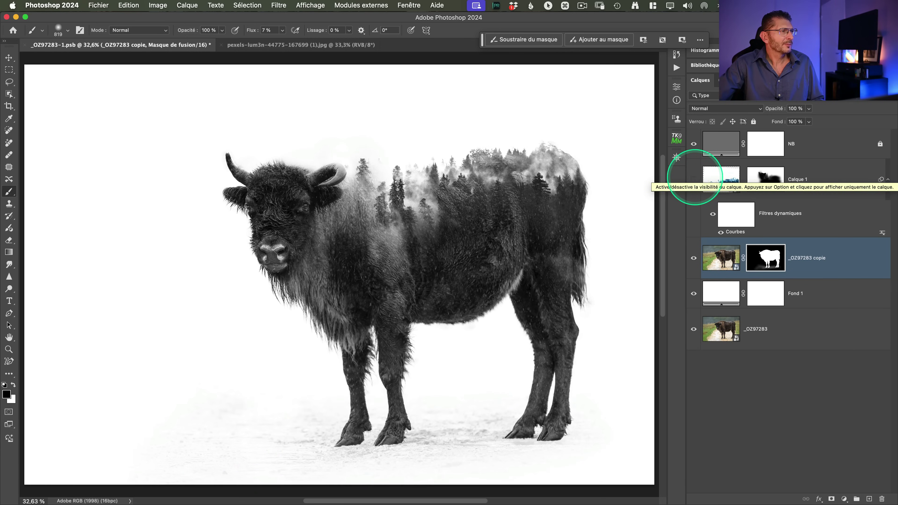
- Toggle Calque 1 off and on to compare, and paint black on its mask over the bison's shoulder
{"action": "left_click", "coordinate": [694, 180]}
{"action": "left_click", "coordinate": [694, 180]}
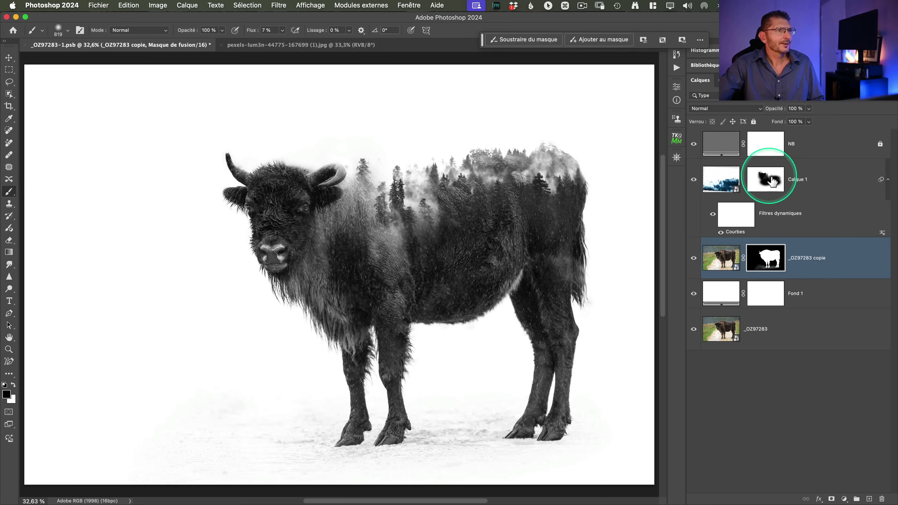
{"action": "left_click", "coordinate": [766, 180]}
{"action": "left_click_drag", "start_coordinate": [409, 254], "coordinate": [390, 241]}
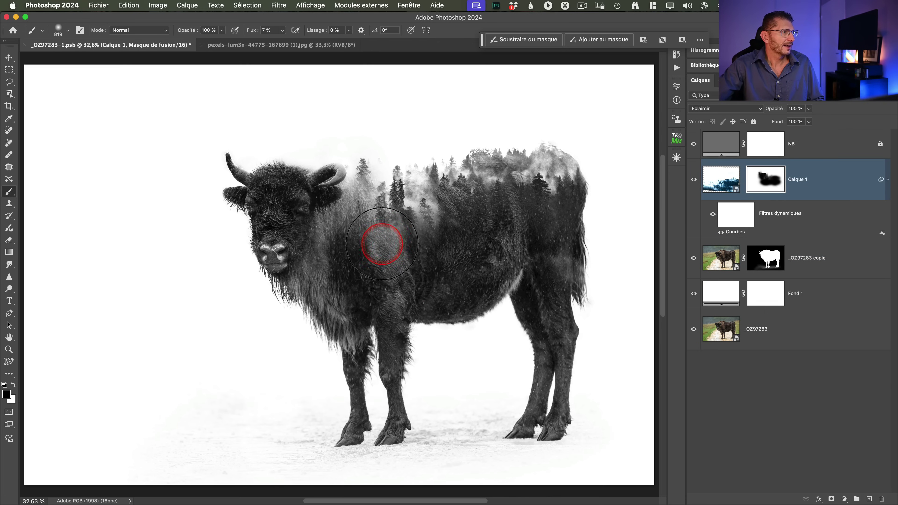
{"action": "mouse_move", "coordinate": [392, 246]}
{"action": "left_mouse_down"}
{"action": "mouse_move", "coordinate": [358, 247]}
{"action": "mouse_move", "coordinate": [377, 254]}
{"action": "mouse_move", "coordinate": [369, 245]}
{"action": "mouse_move", "coordinate": [361, 267]}
{"action": "mouse_move", "coordinate": [392, 297]}
{"action": "left_mouse_up"}
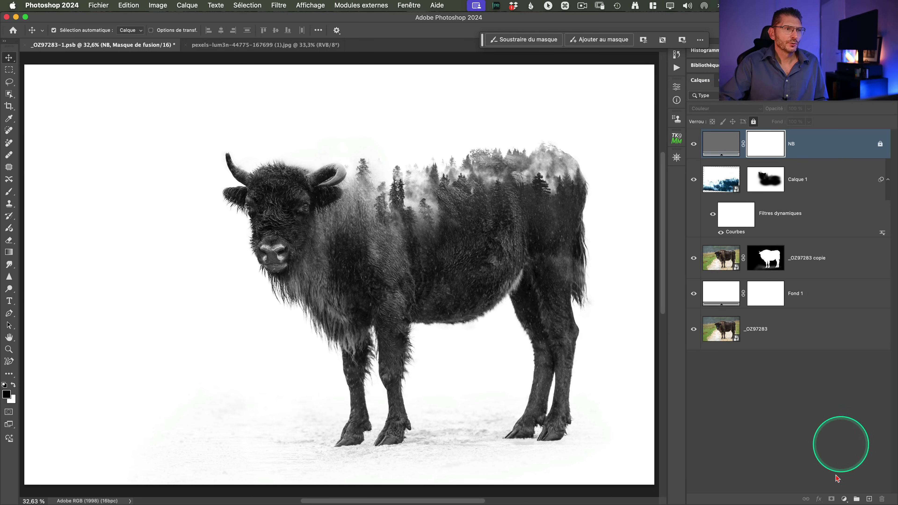
- Add a gradient fill layer above the NB layer using the Noir, blanc preset from Basiques
{"action": "left_click", "coordinate": [845, 499]}
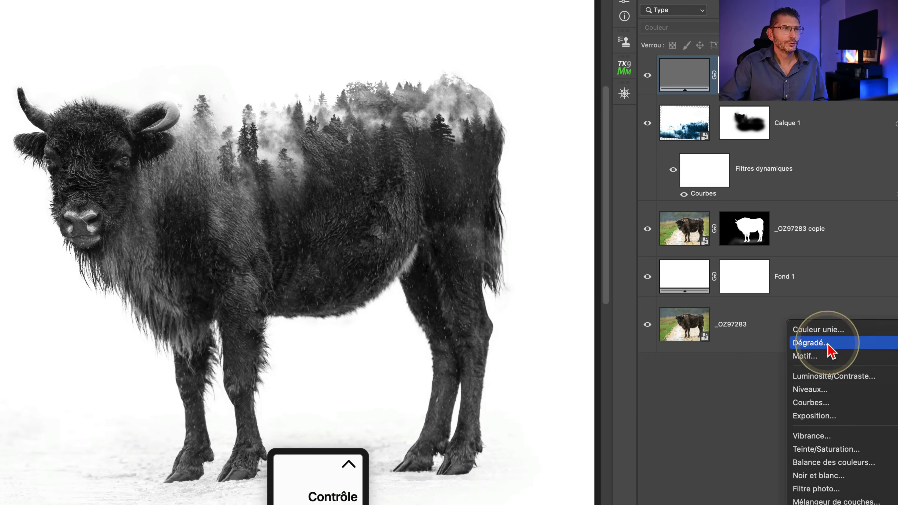
{"action": "left_click", "coordinate": [828, 345]}
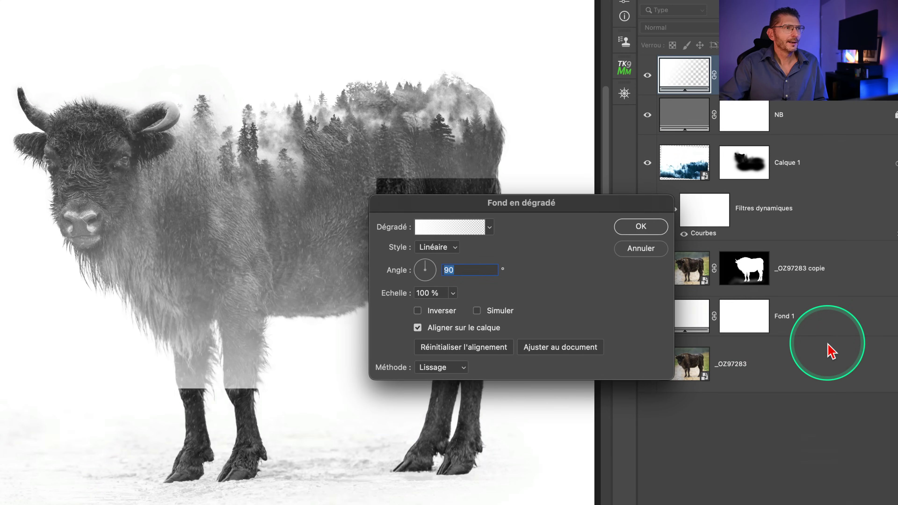
{"action": "key", "text": "ctrl"}
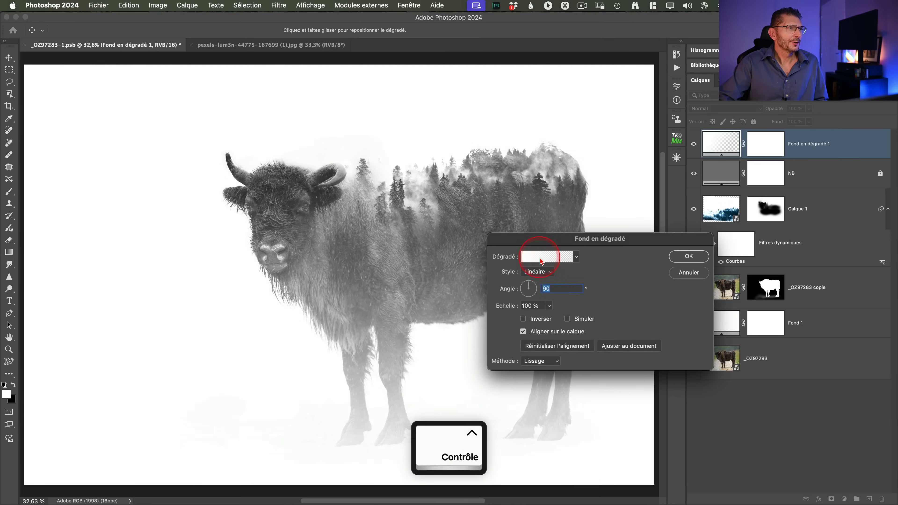
{"action": "left_click", "coordinate": [541, 261]}
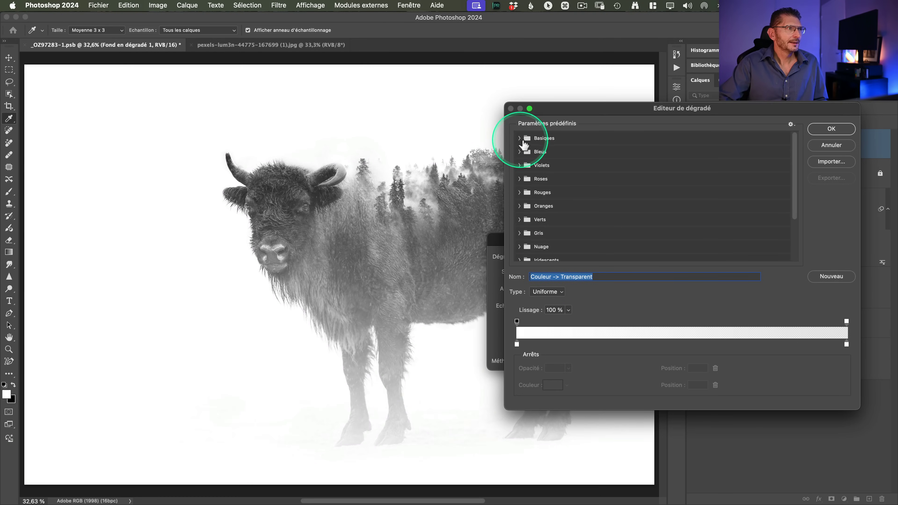
{"action": "left_click", "coordinate": [520, 138]}
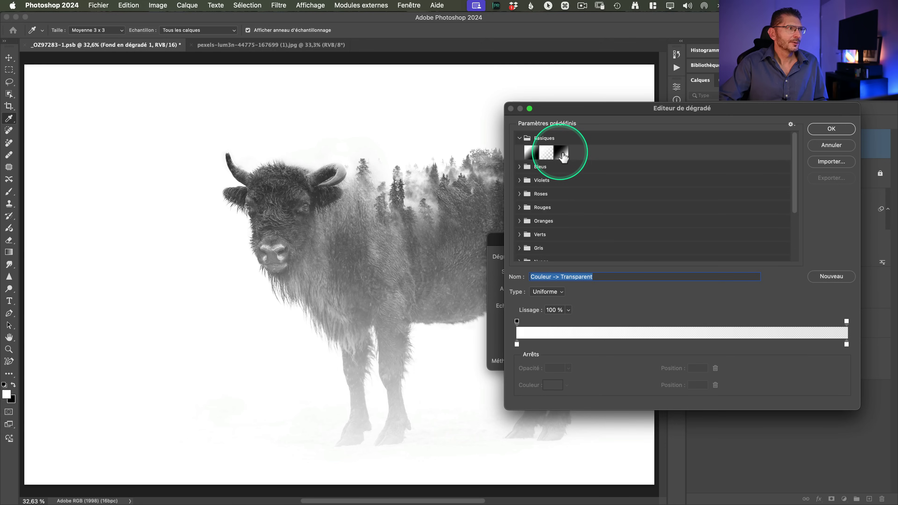
{"action": "left_click", "coordinate": [561, 152]}
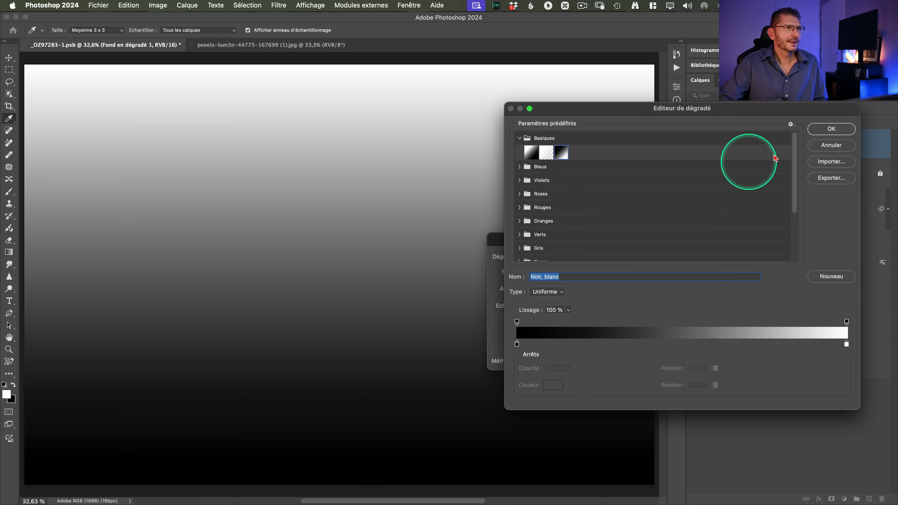
{"action": "left_click", "coordinate": [832, 129]}
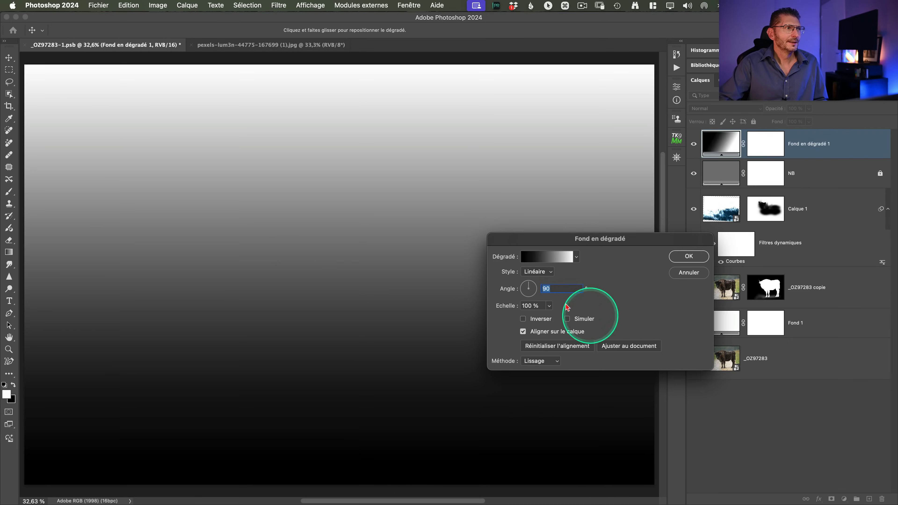
- Set the gradient's black colour stop to the muted beige b9b097
{"action": "left_click", "coordinate": [530, 264]}
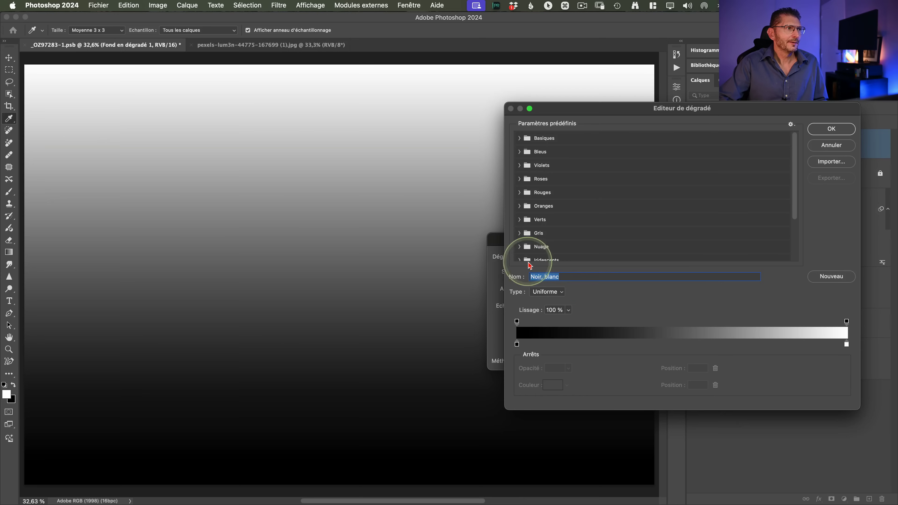
{"action": "left_click", "coordinate": [517, 345]}
{"action": "left_click", "coordinate": [555, 390]}
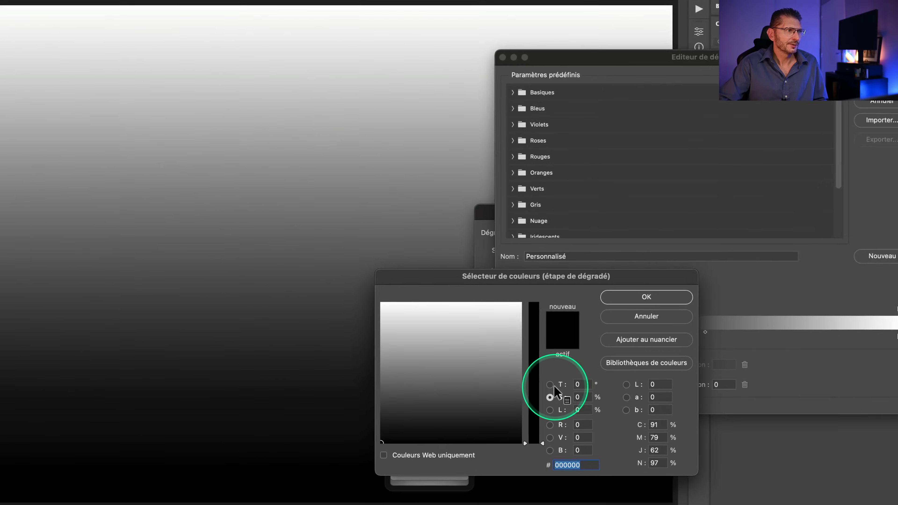
{"action": "left_click", "coordinate": [551, 385]}
{"action": "left_click", "coordinate": [538, 417]}
{"action": "left_click_drag", "start_coordinate": [536, 432], "coordinate": [531, 426]}
{"action": "left_click", "coordinate": [393, 383]}
{"action": "left_click_drag", "start_coordinate": [393, 383], "coordinate": [389, 335]}
{"action": "left_click", "coordinate": [541, 426]}
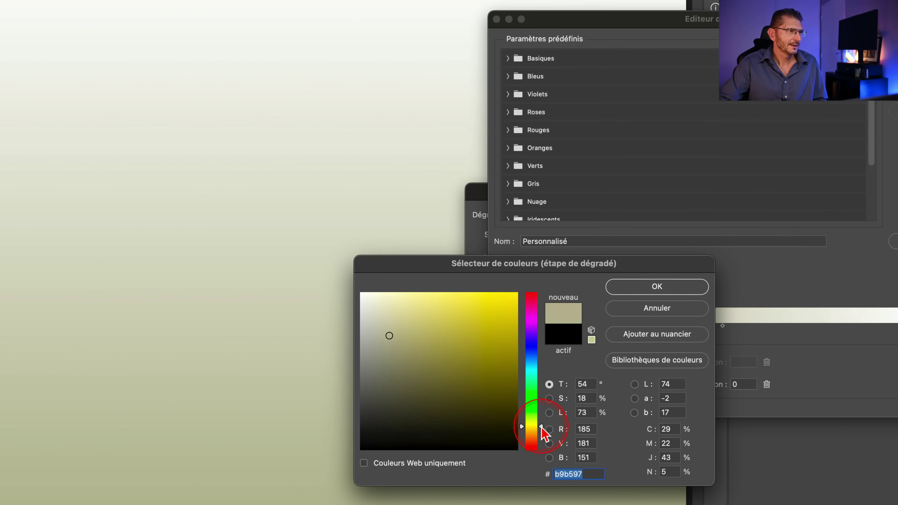
{"action": "left_click_drag", "start_coordinate": [542, 428], "coordinate": [541, 431]}
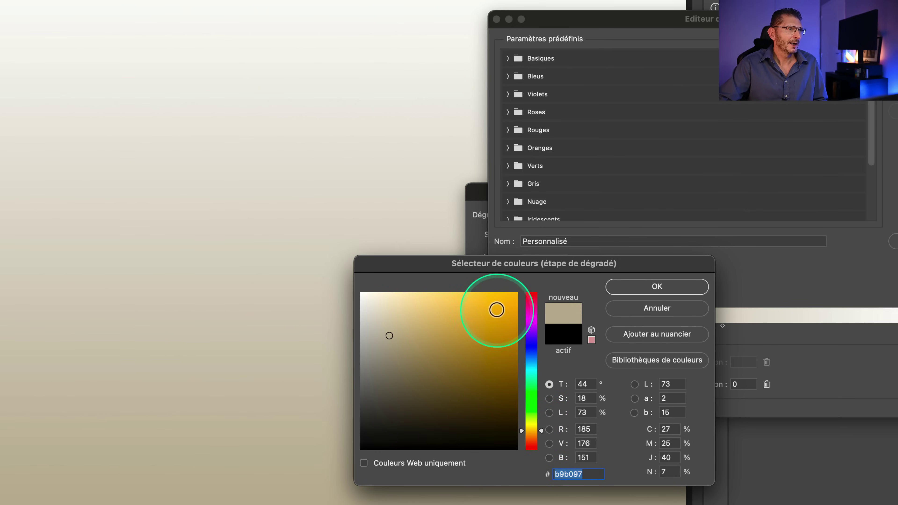
{"action": "left_click", "coordinate": [646, 294]}
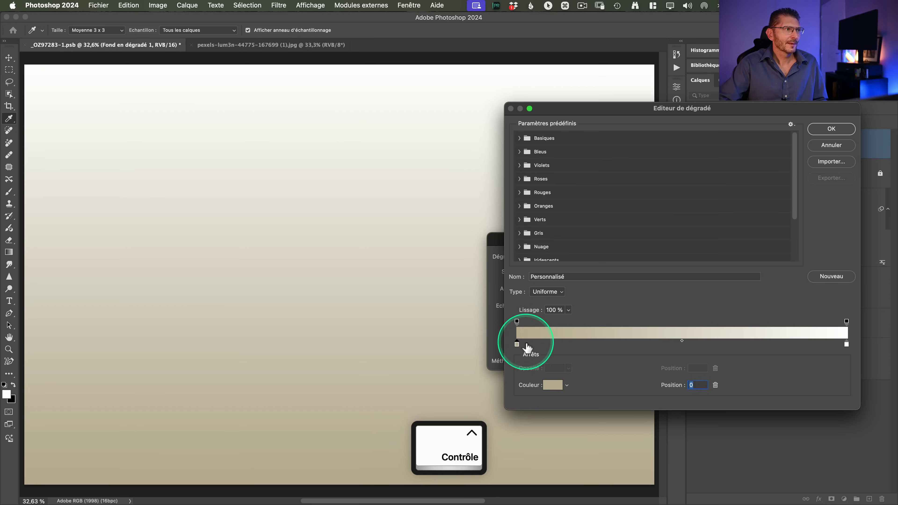
- Duplicate the beige colour stop, remove the white stop, and place the copy at position 100
{"action": "mouse_move", "coordinate": [527, 345]}
{"action": "left_mouse_down"}
{"action": "mouse_move", "coordinate": [518, 345]}
{"action": "mouse_move", "coordinate": [847, 350]}
{"action": "left_mouse_up"}
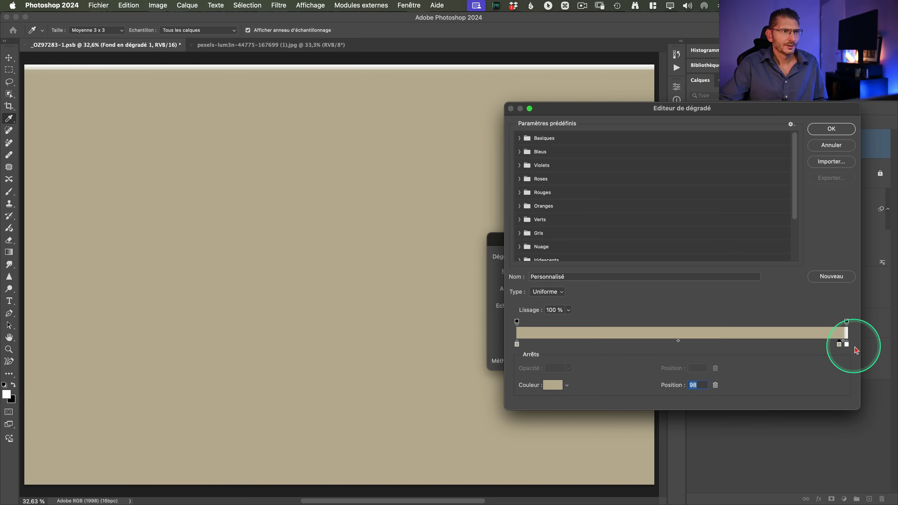
{"action": "left_click", "coordinate": [849, 350]}
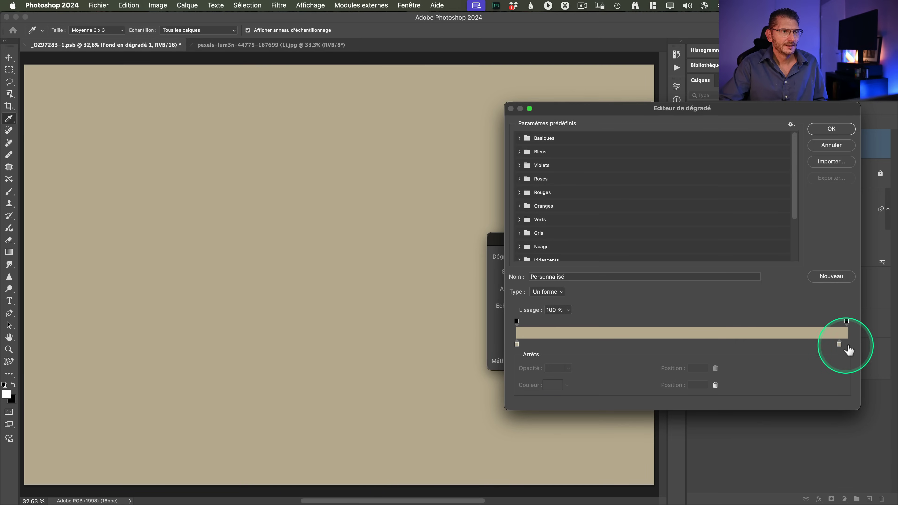
{"action": "left_click_drag", "start_coordinate": [840, 346], "coordinate": [851, 347]}
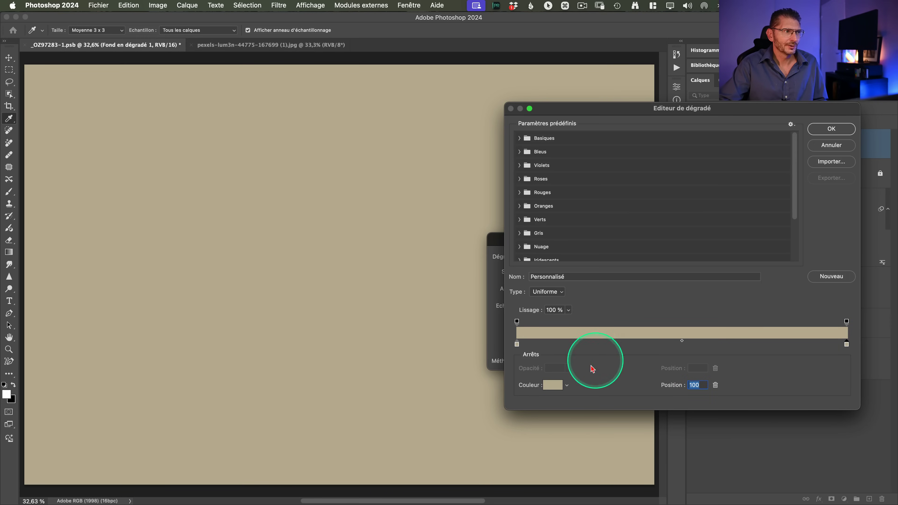
- Raise the luminosity of the colour stop at position 100 to a light cream and apply the edited gradient
{"action": "left_click", "coordinate": [553, 388]}
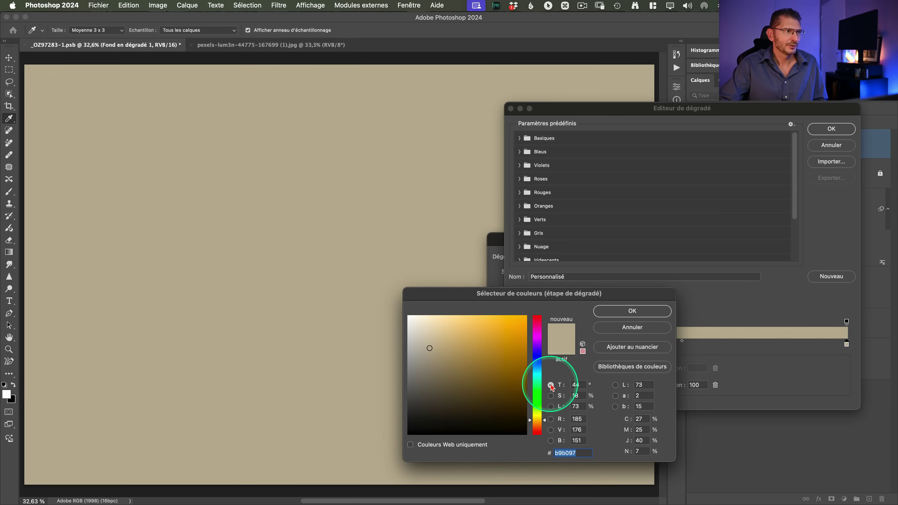
{"action": "left_click", "coordinate": [554, 409]}
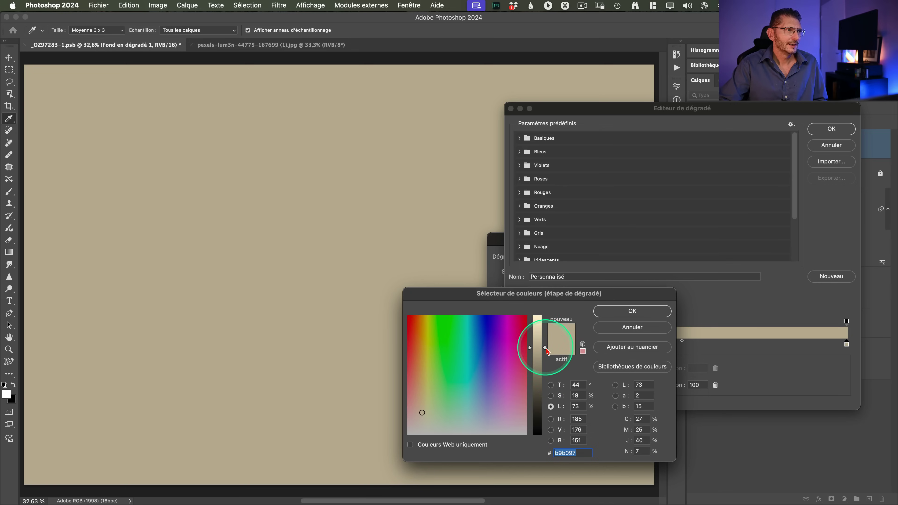
{"action": "left_click_drag", "start_coordinate": [546, 350], "coordinate": [547, 320]}
{"action": "left_click", "coordinate": [632, 311]}
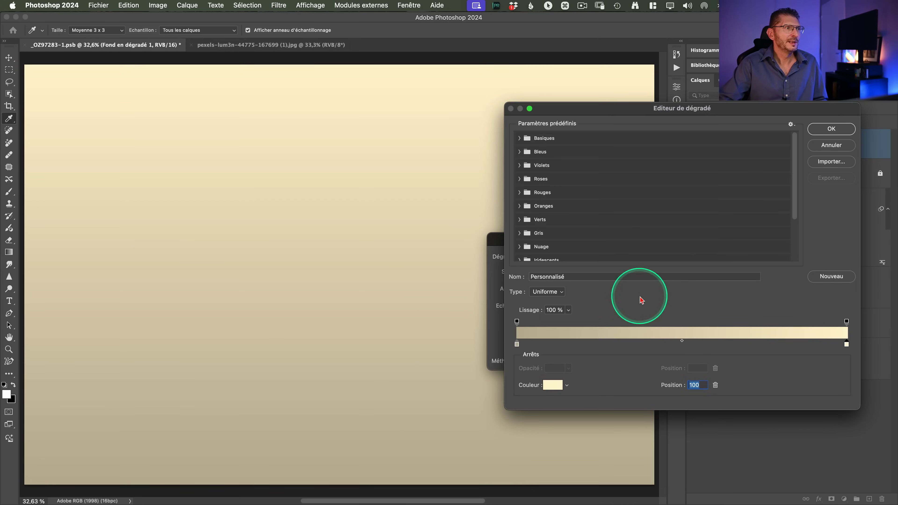
{"action": "left_click", "coordinate": [832, 129]}
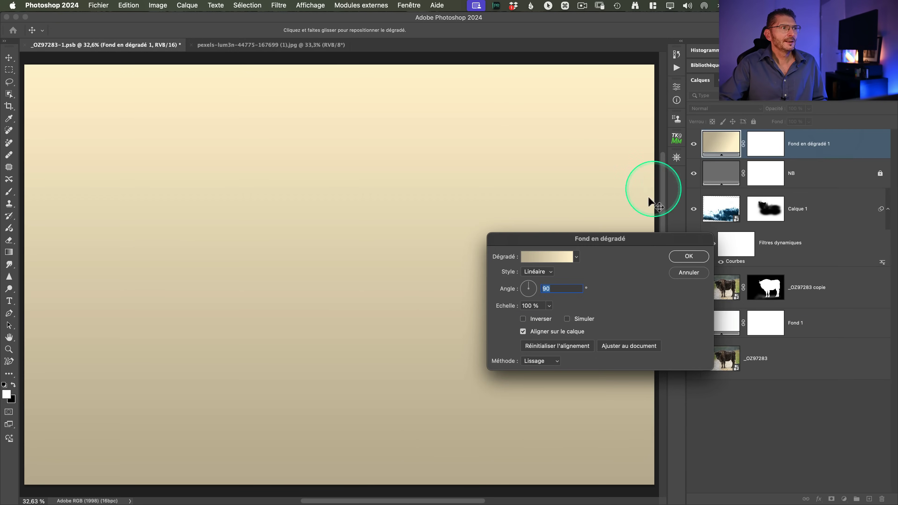
- Set the gradient fill's scale to 134 % and apply the fill
{"action": "left_click_drag", "start_coordinate": [509, 311], "coordinate": [525, 313]}
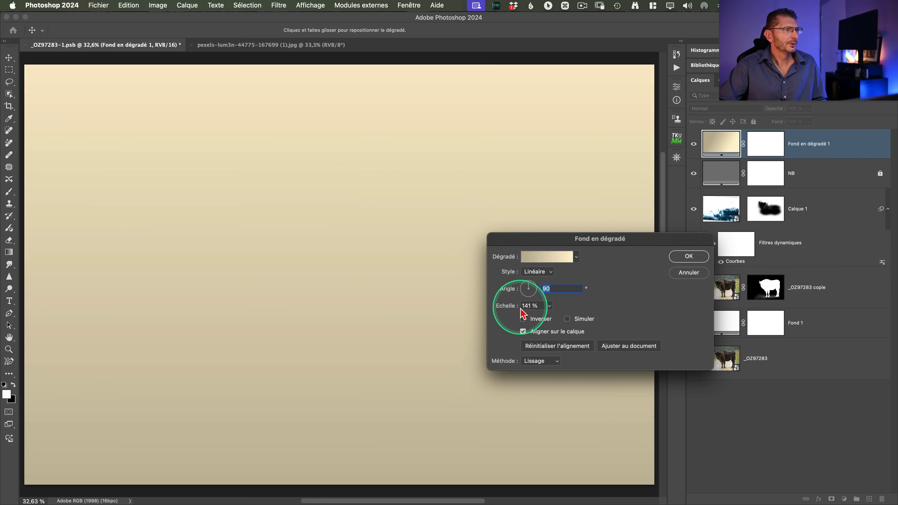
{"action": "left_click_drag", "start_coordinate": [507, 311], "coordinate": [507, 311]}
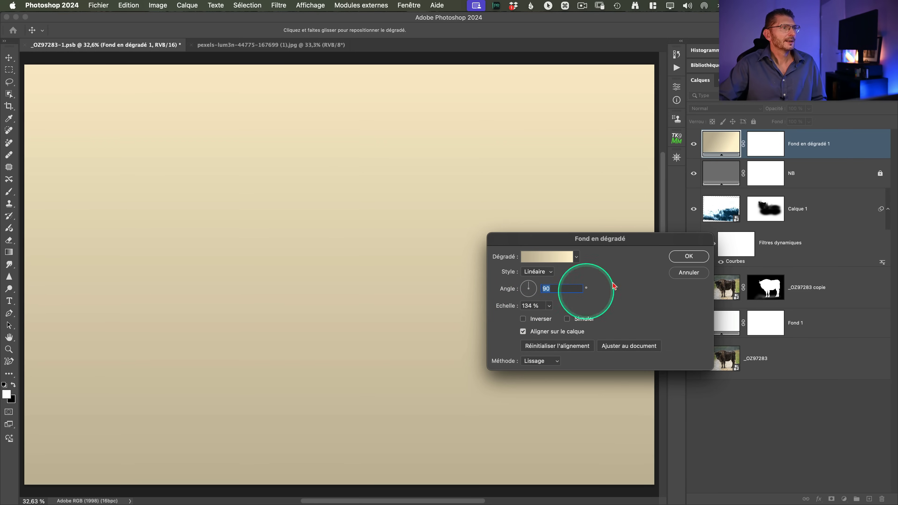
{"action": "left_click", "coordinate": [690, 257]}
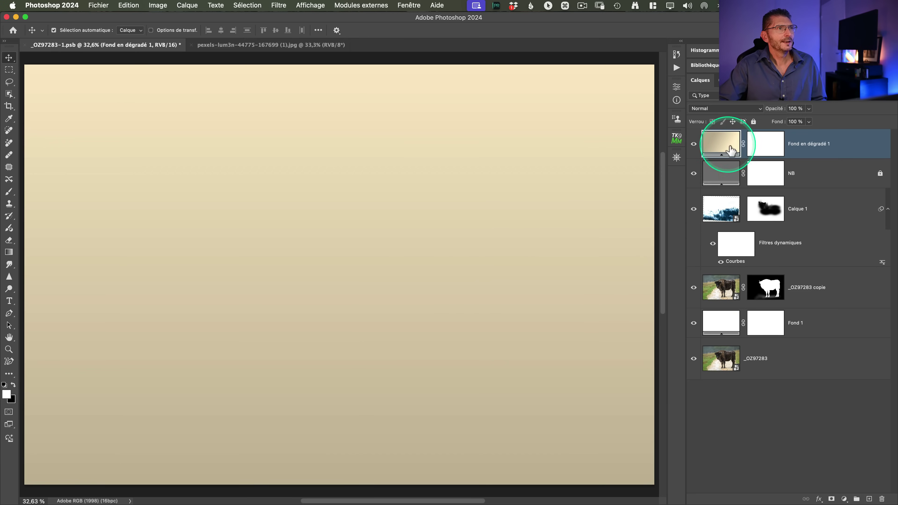
- Set the gradient fill layer's blend mode to Produit and its opacity to 38 %
{"action": "left_click", "coordinate": [721, 110]}
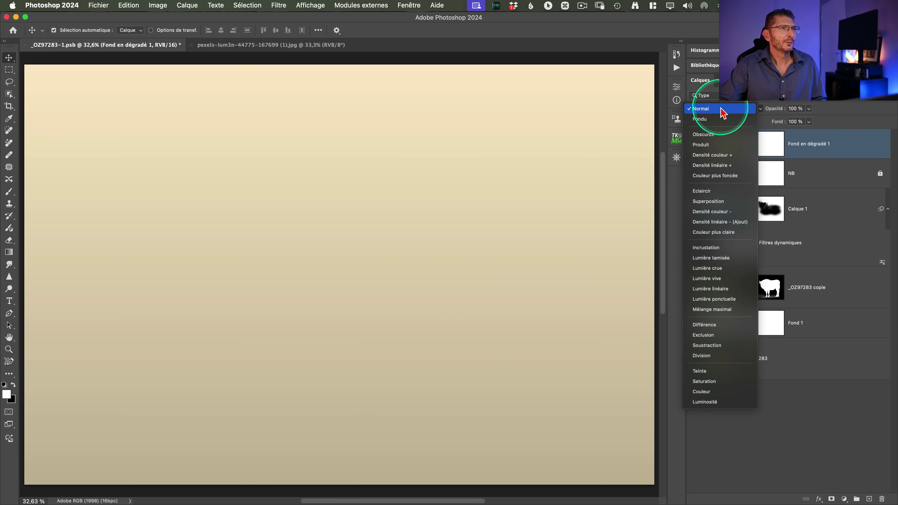
{"action": "left_click", "coordinate": [719, 146]}
{"action": "left_click_drag", "start_coordinate": [782, 114], "coordinate": [760, 113]}
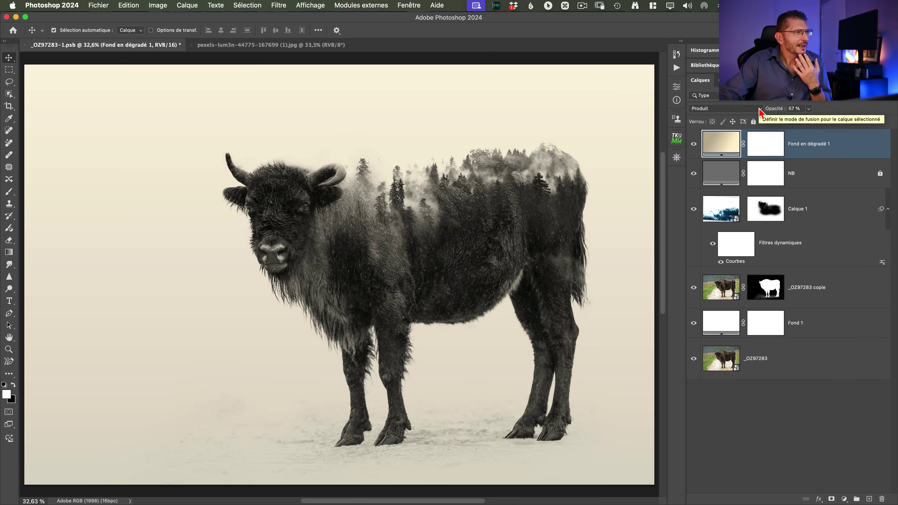
{"action": "mouse_move", "coordinate": [759, 113]}
{"action": "left_mouse_down"}
{"action": "mouse_move", "coordinate": [441, 141]}
{"action": "mouse_move", "coordinate": [764, 115]}
{"action": "left_mouse_up"}
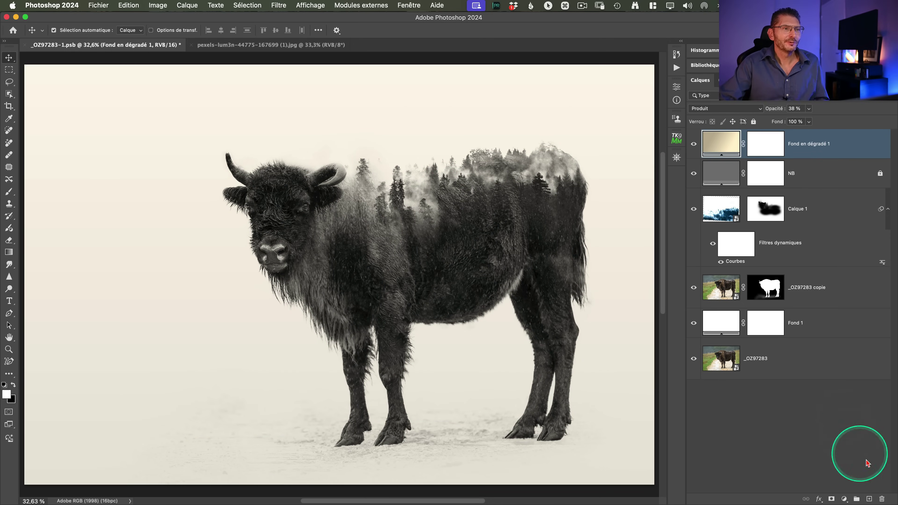
- Add a new layer and paint one large soft white spot with a 1688 px brush at the treeline above the bison's back
{"action": "left_click", "coordinate": [870, 499]}
{"action": "left_click", "coordinate": [767, 252]}
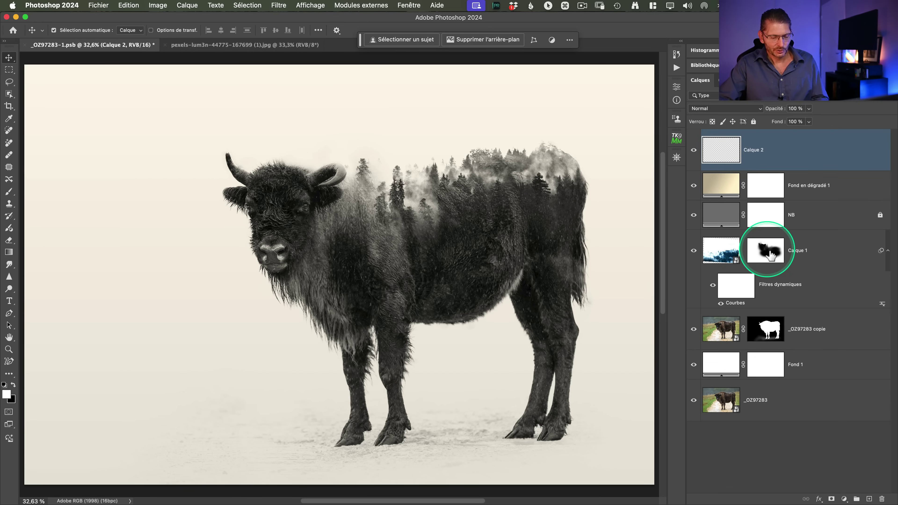
{"action": "key", "text": "b"}
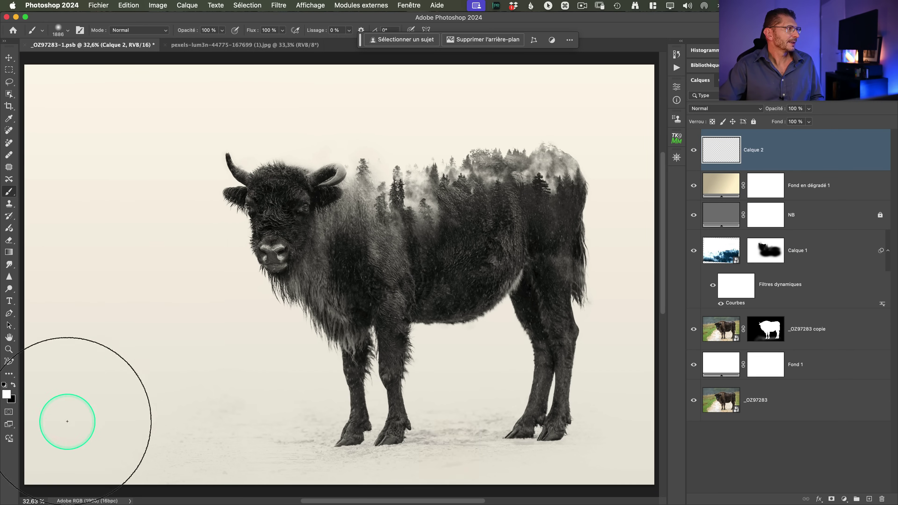
{"action": "key", "text": "ctrl"}
{"action": "scroll", "coordinate": [10, 397], "scroll_direction": "up", "scroll_amount": 5}
{"action": "scroll", "coordinate": [10, 397], "scroll_direction": "down", "scroll_amount": 5}
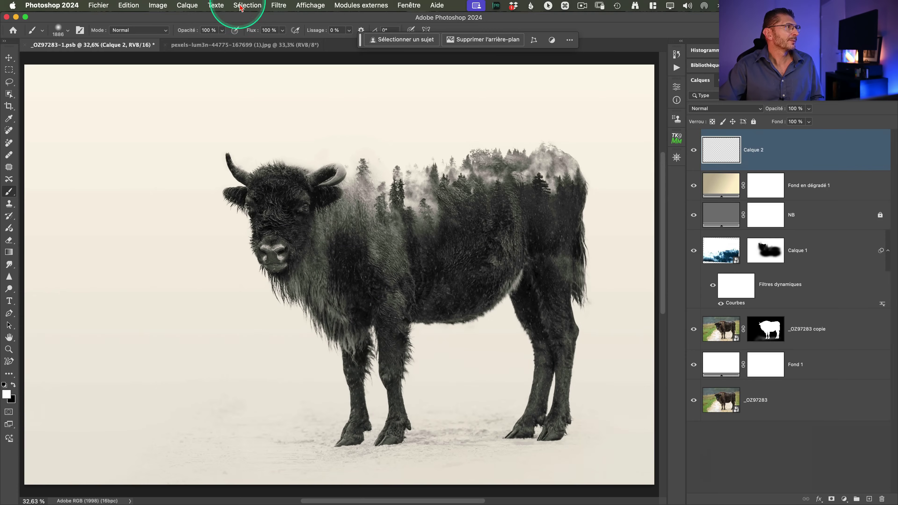
{"action": "key", "text": "ctrl"}
{"action": "scroll", "coordinate": [240, 40], "scroll_direction": "up", "scroll_amount": 4}
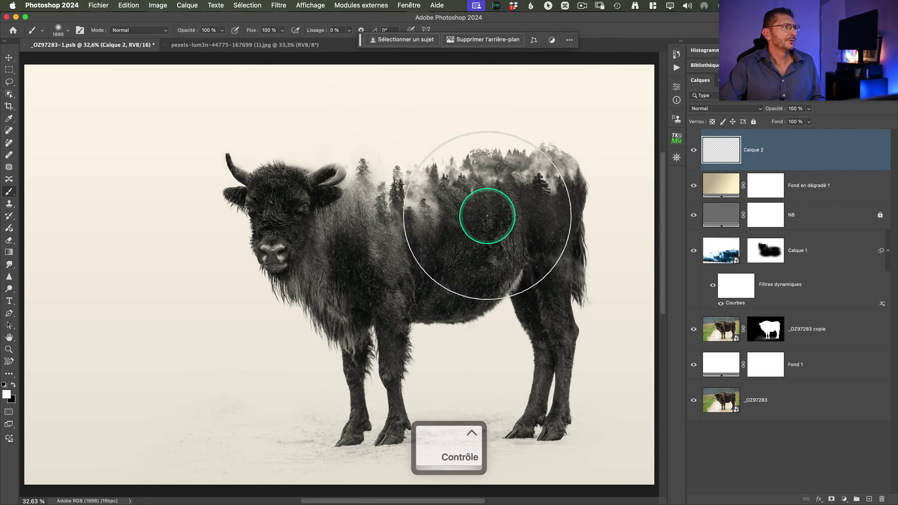
{"action": "key", "text": "alt"}
{"action": "left_click_drag", "start_coordinate": [467, 228], "coordinate": [411, 232]}
{"action": "left_click", "coordinate": [414, 180]}
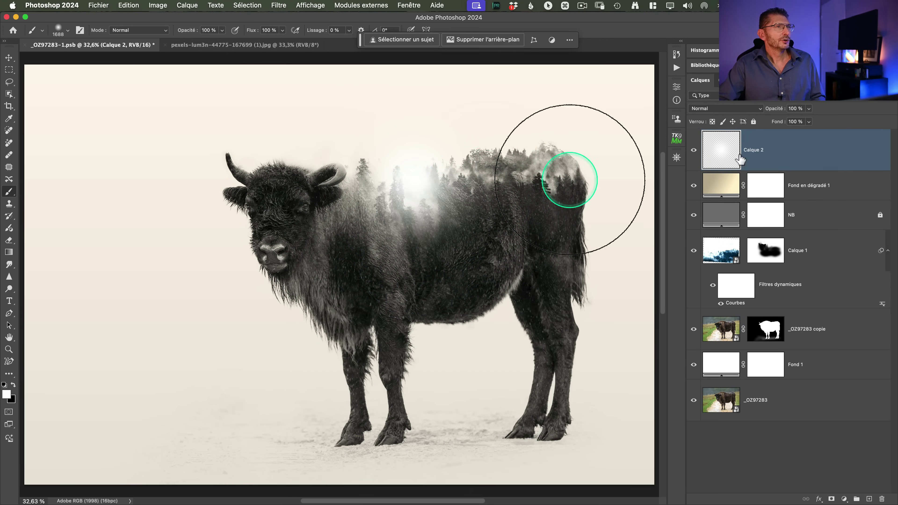
- Duplicate the white spot's layer and hide the copy
{"action": "key", "text": "super+j"}
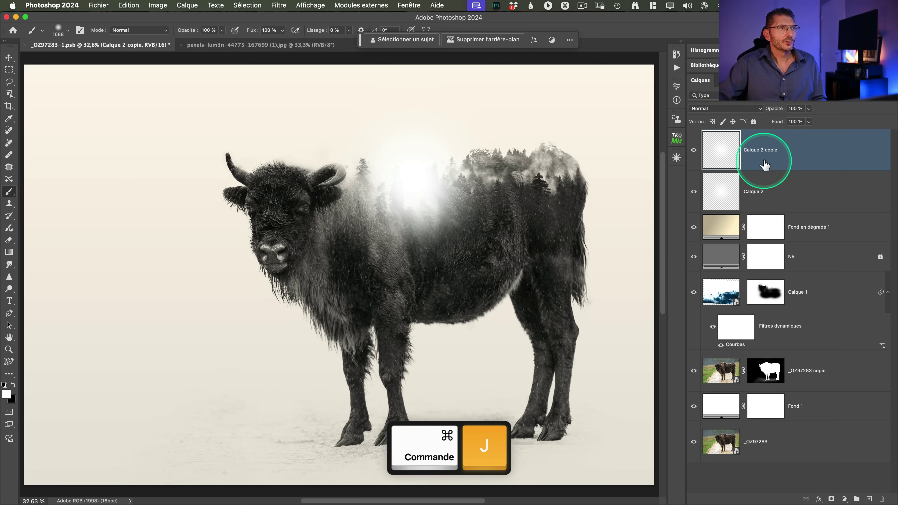
{"action": "left_click", "coordinate": [693, 150]}
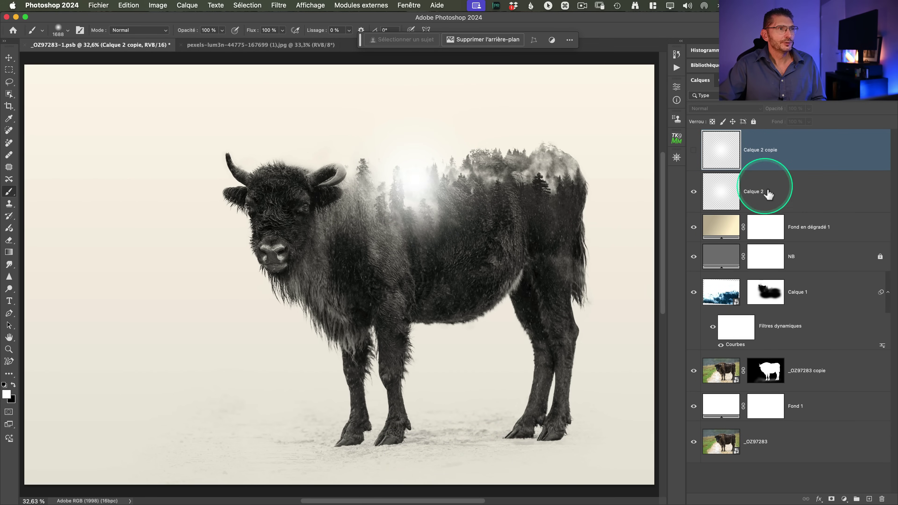
- Enlarge the white spot on Calque 2 from its centre with Free Transform
{"action": "left_click", "coordinate": [769, 203]}
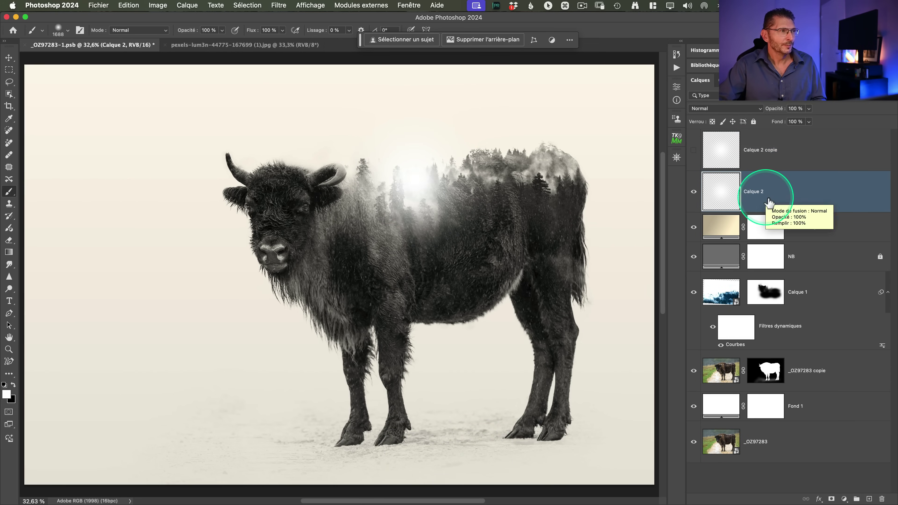
{"action": "key", "text": "super+t"}
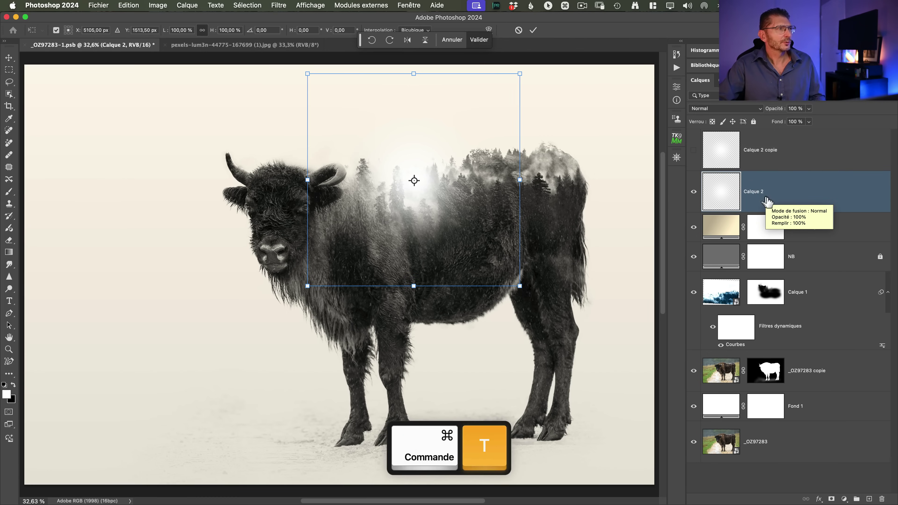
{"action": "left_click_drag", "start_coordinate": [520, 286], "coordinate": [596, 336]}
{"action": "key", "text": "Return"}
{"action": "key", "text": "b"}
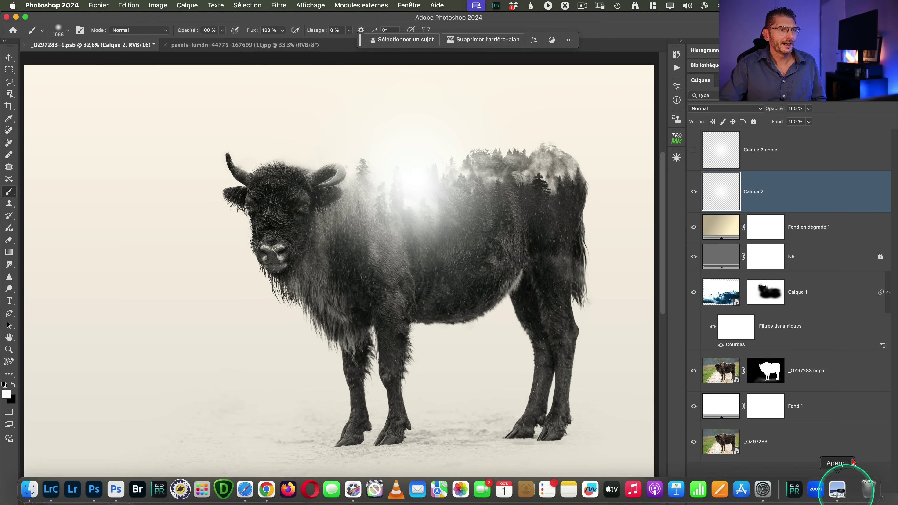
- Add a Teinte/Saturation adjustment above Calque 2 and clip it to that layer
{"action": "left_click", "coordinate": [845, 499]}
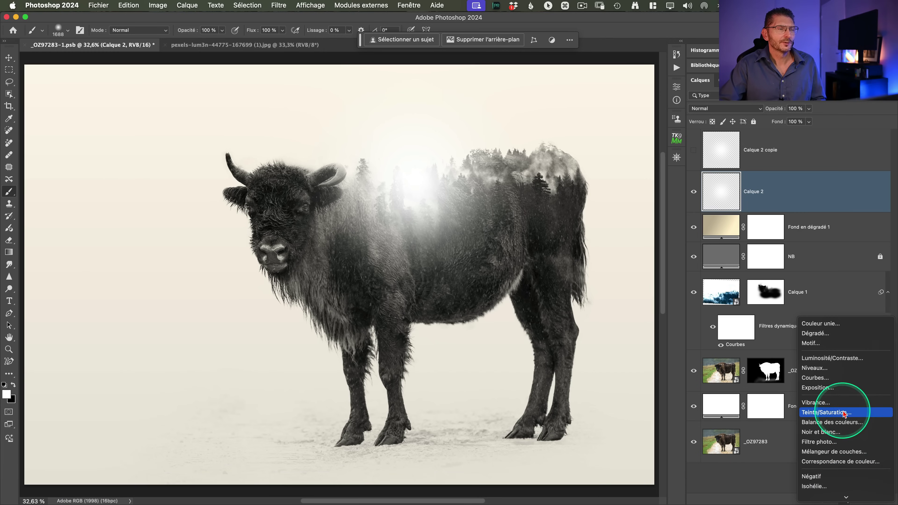
{"action": "left_click", "coordinate": [842, 411]}
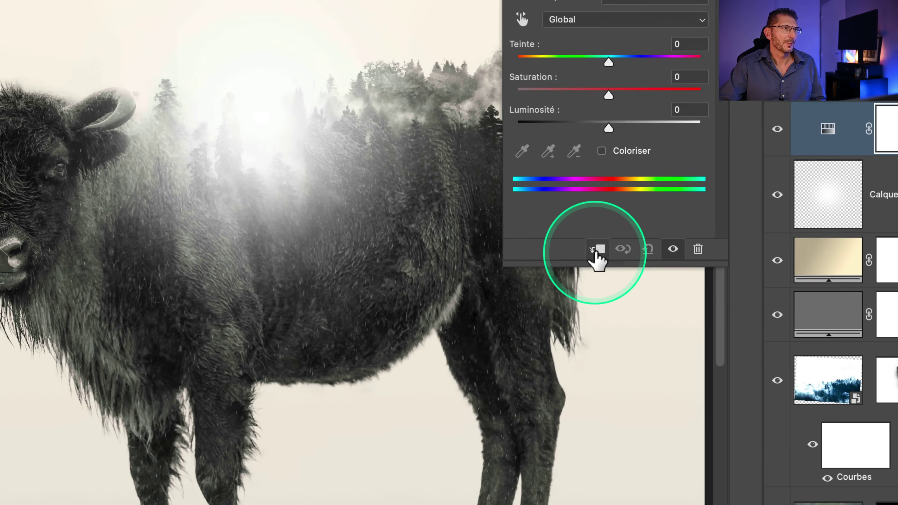
{"action": "left_click", "coordinate": [596, 252]}
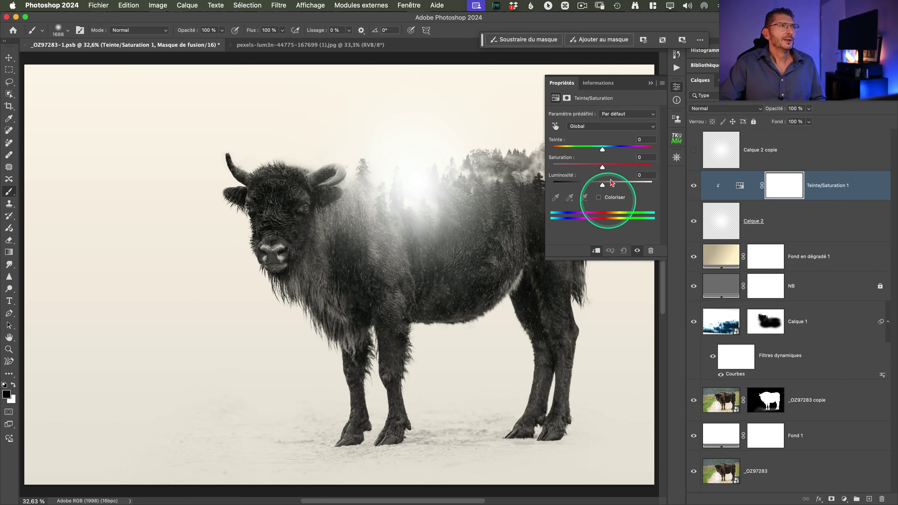
- Colorize the spot through the clipped adjustment with Teinte 44, Saturation 100 and Luminosité -40
{"action": "left_click", "coordinate": [609, 198]}
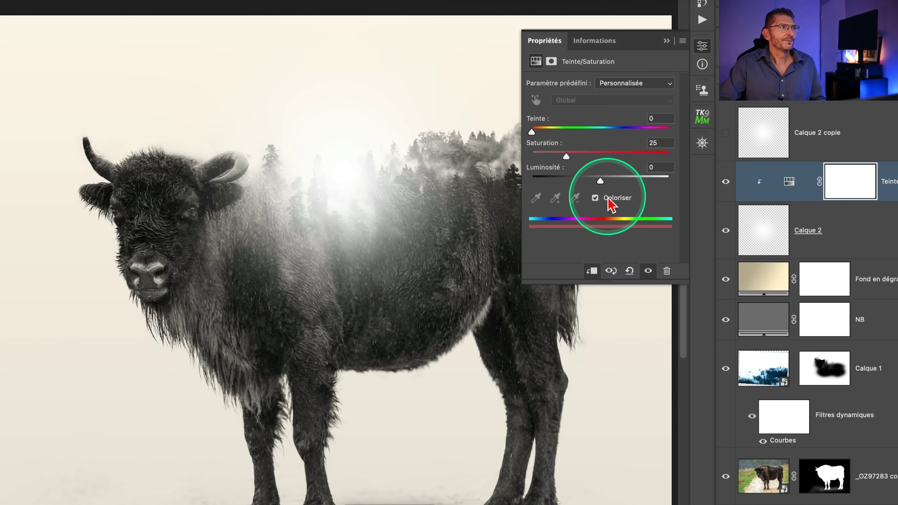
{"action": "left_click_drag", "start_coordinate": [600, 181], "coordinate": [572, 181]}
{"action": "left_click_drag", "start_coordinate": [531, 132], "coordinate": [542, 133]}
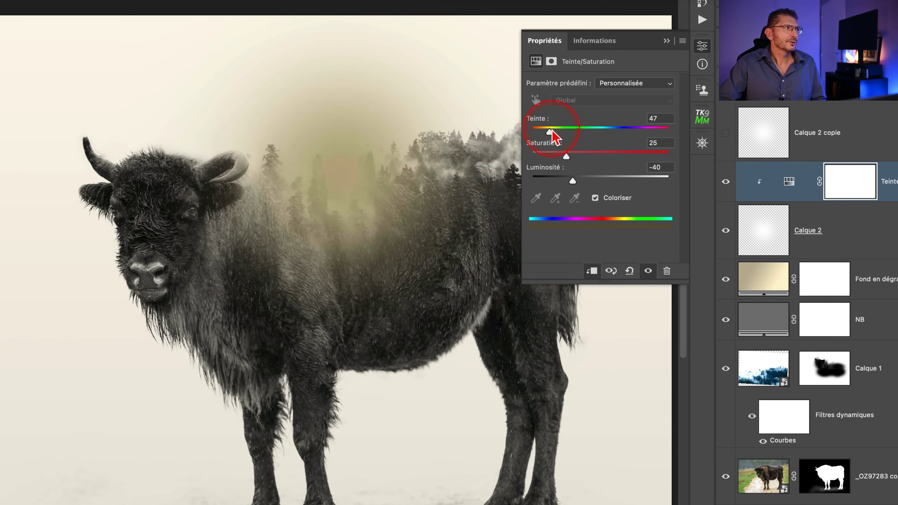
{"action": "left_click_drag", "start_coordinate": [543, 130], "coordinate": [690, 142]}
{"action": "left_click", "coordinate": [542, 131]}
{"action": "left_click_drag", "start_coordinate": [544, 134], "coordinate": [549, 133]}
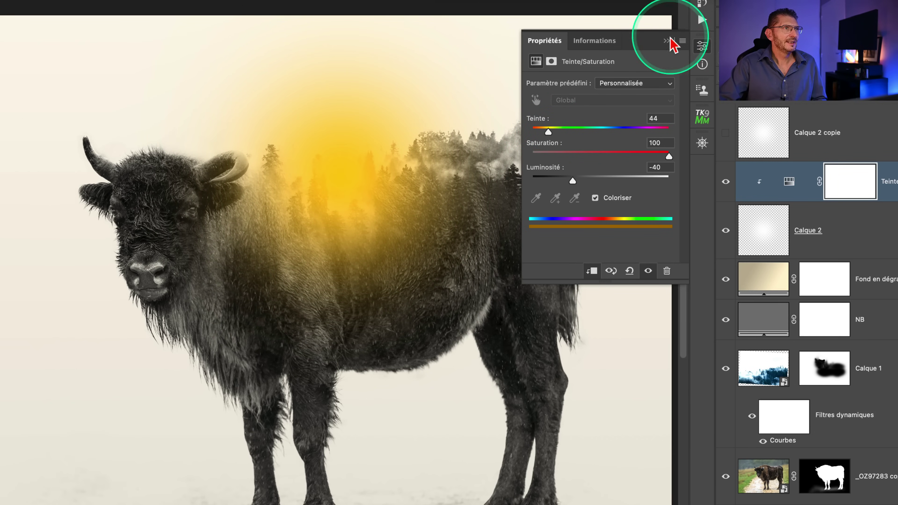
{"action": "left_click", "coordinate": [667, 41]}
- Set Calque 2's blend mode to Superposition and its clipped adjustment's Teinte to 39
{"action": "left_click", "coordinate": [815, 232]}
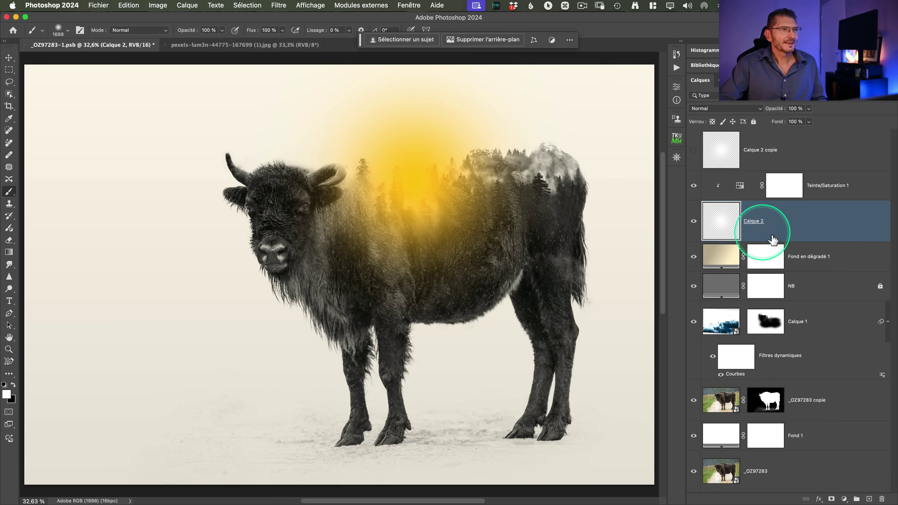
{"action": "left_click", "coordinate": [733, 110]}
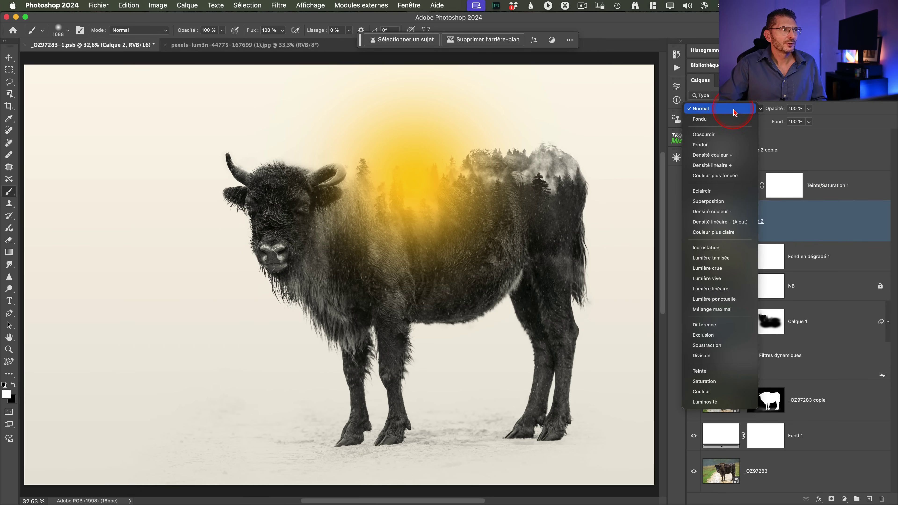
{"action": "left_click", "coordinate": [715, 202]}
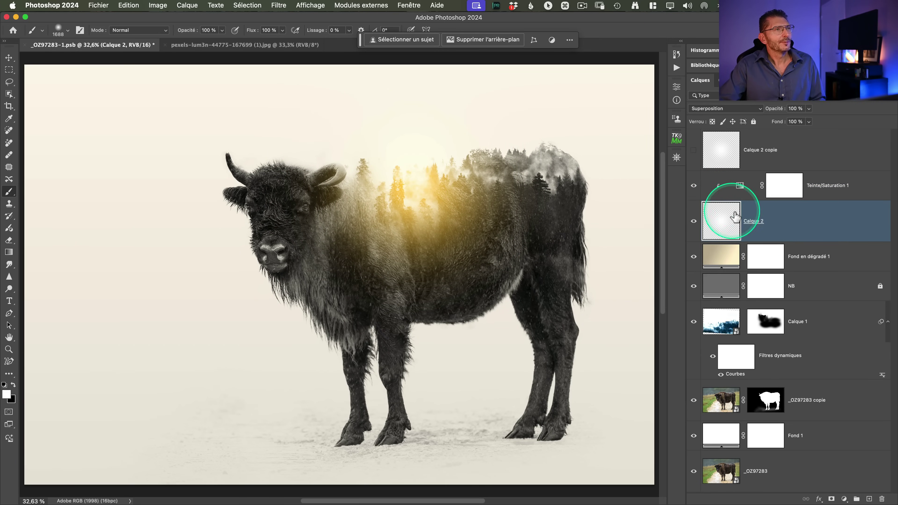
{"action": "double_click", "coordinate": [739, 186]}
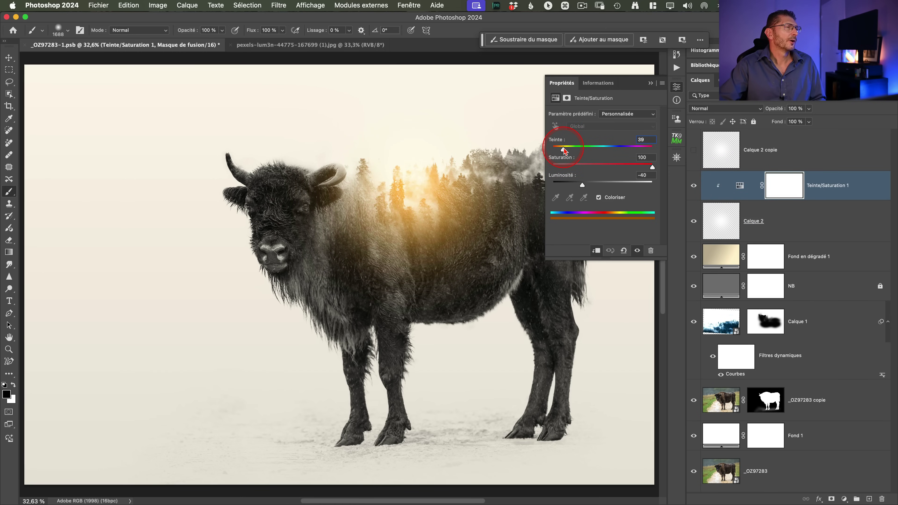
{"action": "left_click", "coordinate": [651, 83]}
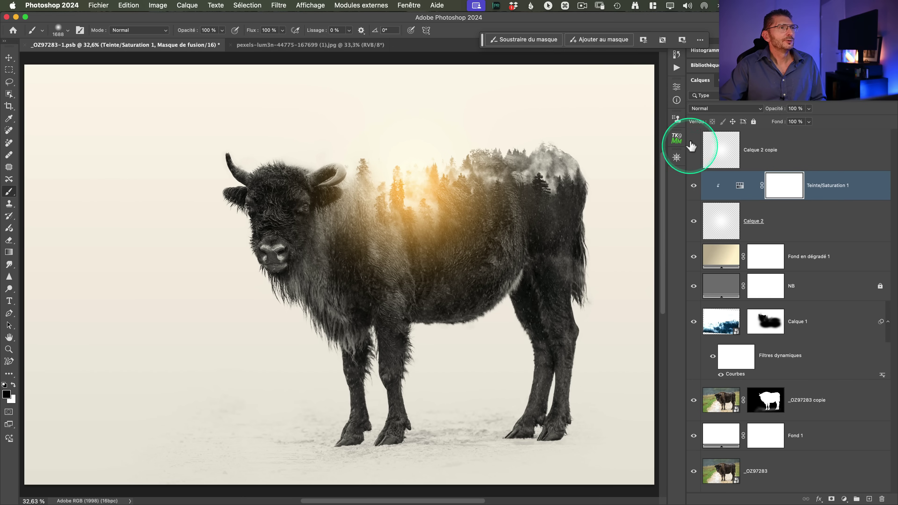
- Show Calque 2 copie, set its blend mode to Densité linéaire - (Ajout), and reduce its fill to 12 %
{"action": "left_click", "coordinate": [693, 151]}
{"action": "left_click", "coordinate": [762, 151]}
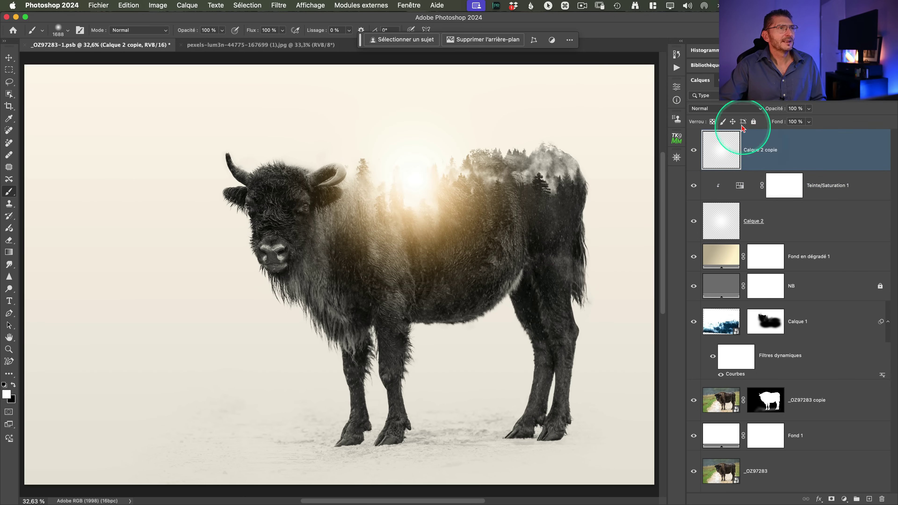
{"action": "left_click", "coordinate": [733, 110]}
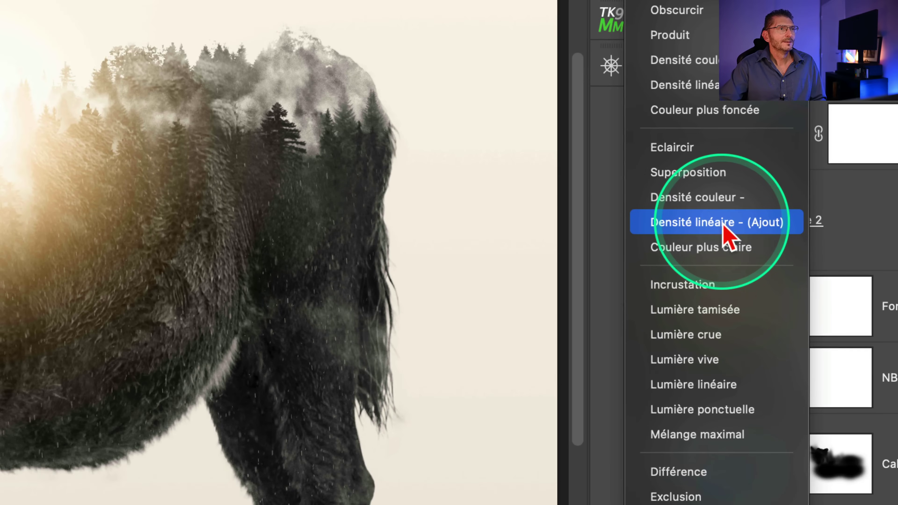
{"action": "left_click", "coordinate": [724, 225]}
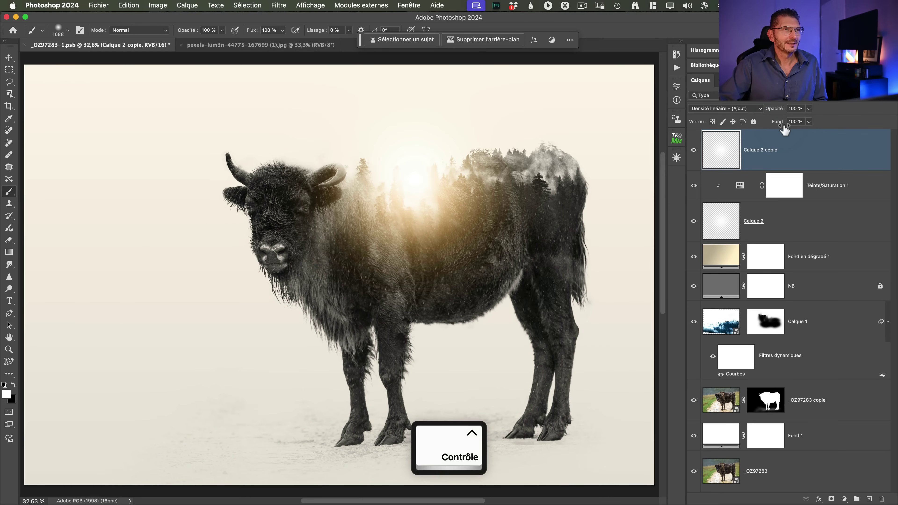
{"action": "left_click", "coordinate": [780, 131]}
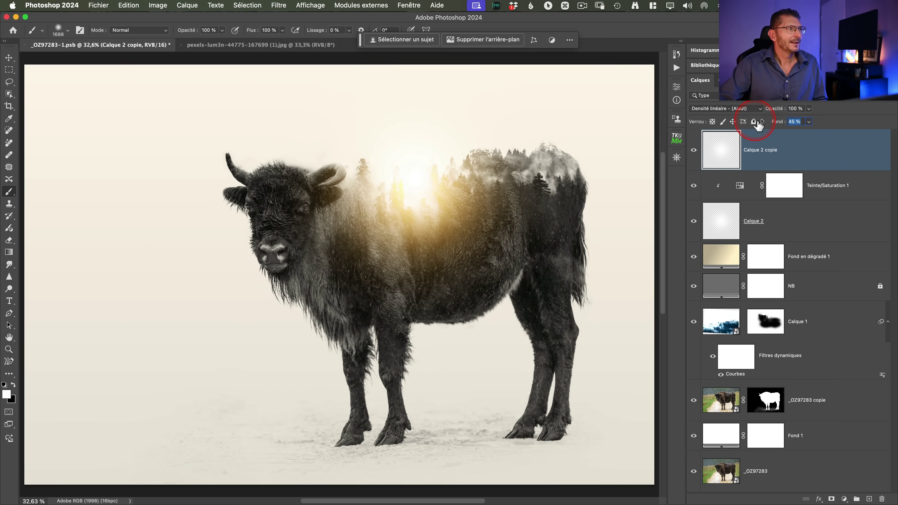
{"action": "left_click", "coordinate": [744, 122]}
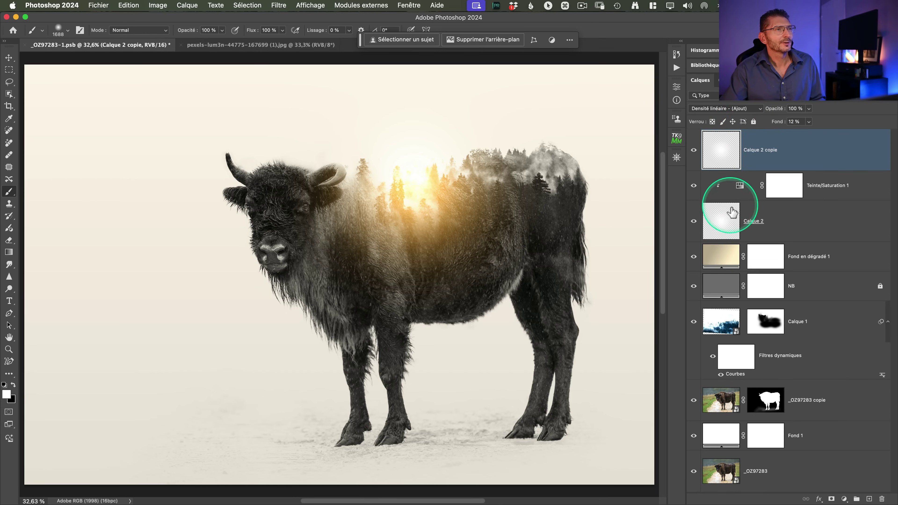
- Lower the Saturation of the clipped Teinte/Saturation adjustment to about 79
{"action": "double_click", "coordinate": [740, 185]}
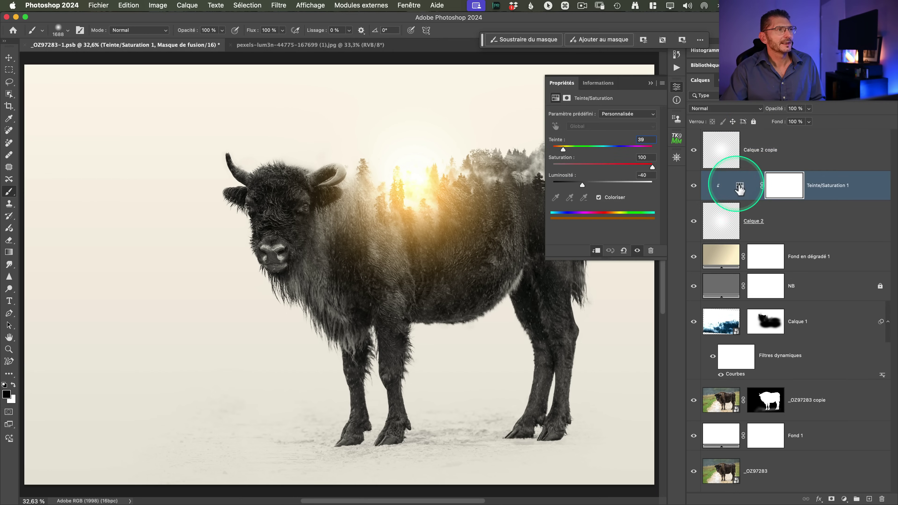
{"action": "left_click", "coordinate": [638, 169]}
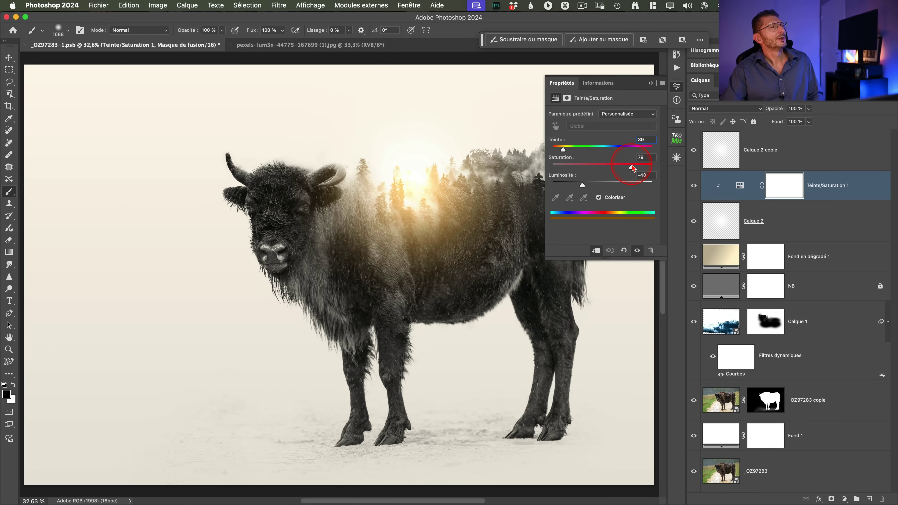
{"action": "left_click", "coordinate": [651, 83]}
- Group the two glow layers with their clipped adjustment and name the group HALO
{"action": "left_click", "coordinate": [761, 150]}
{"action": "left_click", "coordinate": [774, 223], "text": "shift"}
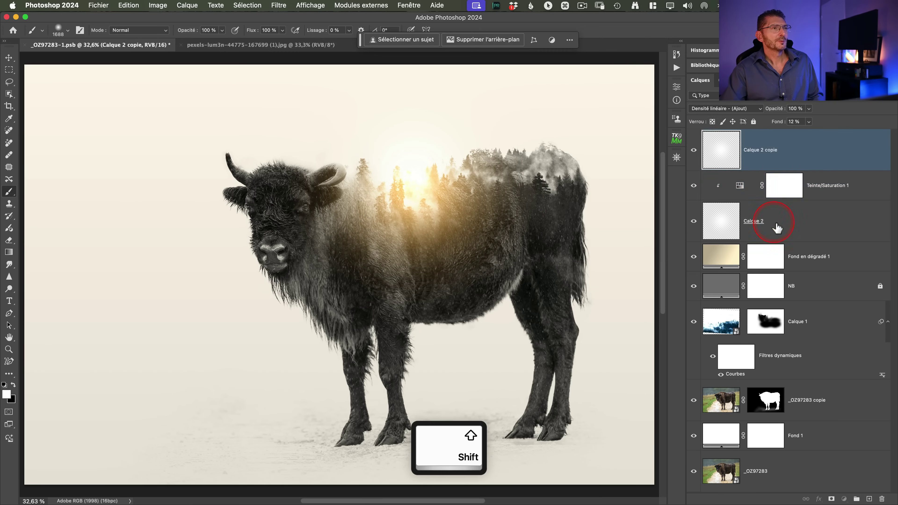
{"action": "key", "text": "super+g"}
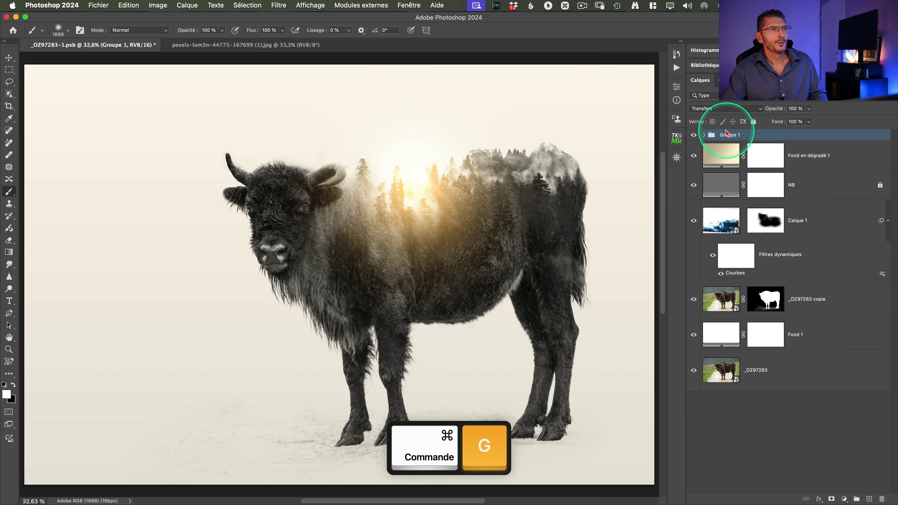
{"action": "left_click", "coordinate": [730, 136]}
{"action": "type", "text": "HALO"}
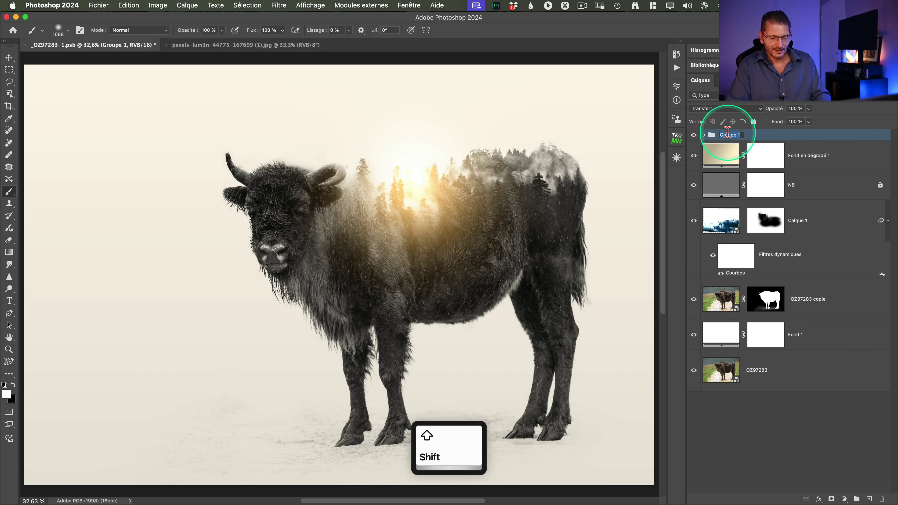
{"action": "key", "text": "Return"}
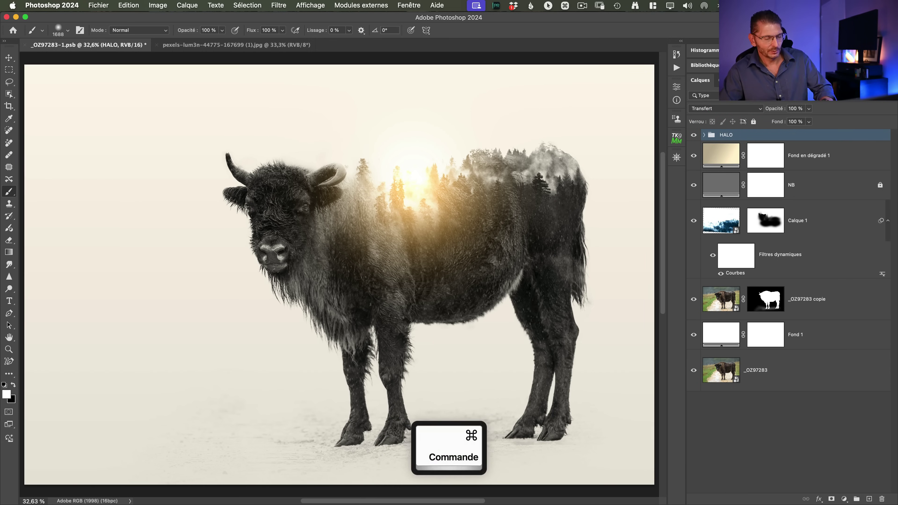
- Move the HALO group slightly upward above the bison's back with Free Transform, and collapse the group
{"action": "key", "text": "super+t"}
{"action": "left_click_drag", "start_coordinate": [494, 207], "coordinate": [473, 204]}
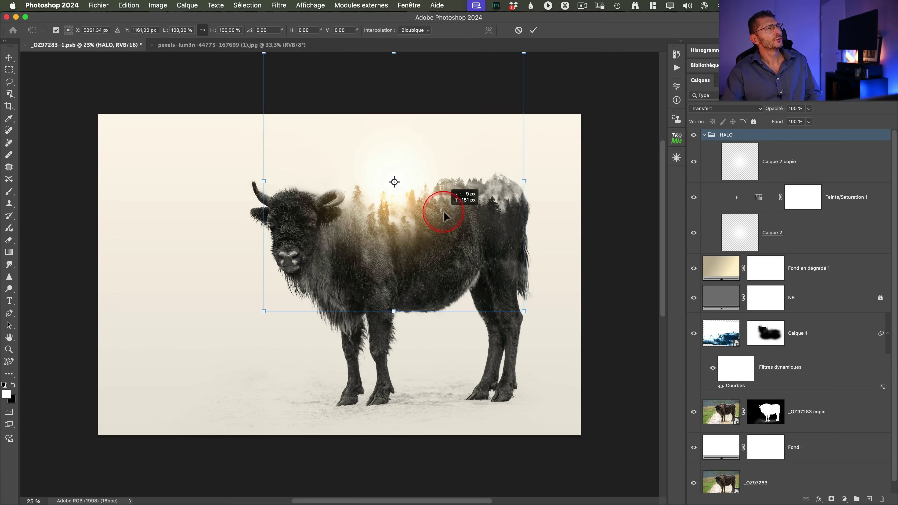
{"action": "left_click_drag", "start_coordinate": [444, 213], "coordinate": [447, 214]}
{"action": "key", "text": "Return"}
{"action": "key", "text": "b"}
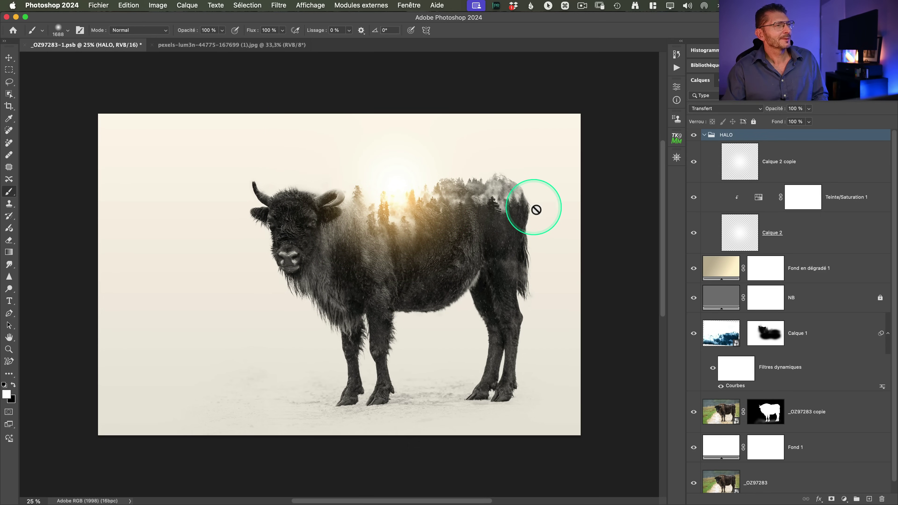
{"action": "left_click", "coordinate": [705, 135]}
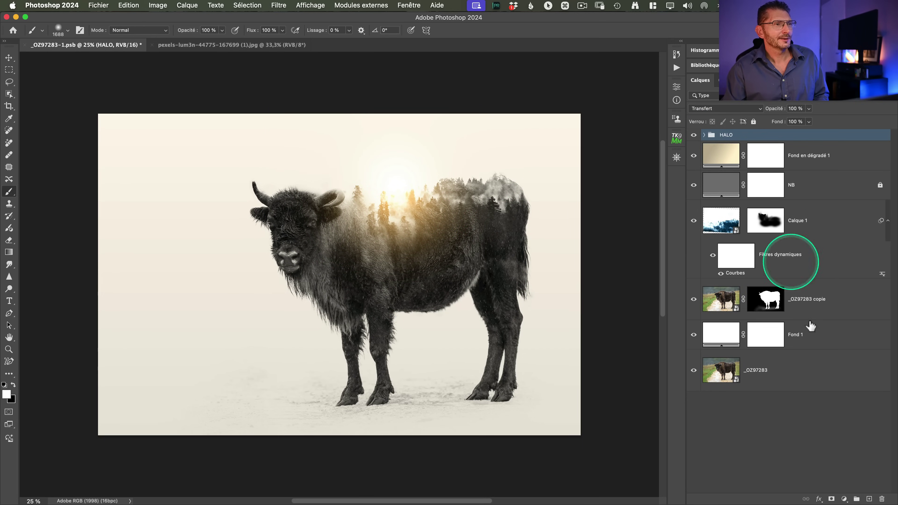
- Add a Balance des couleurs adjustment above the HALO group and set Tons clairs to Cyan/Rouge +9, Magenta/Vert -7, Jaune/Bleu -9
{"action": "left_click", "coordinate": [845, 499]}
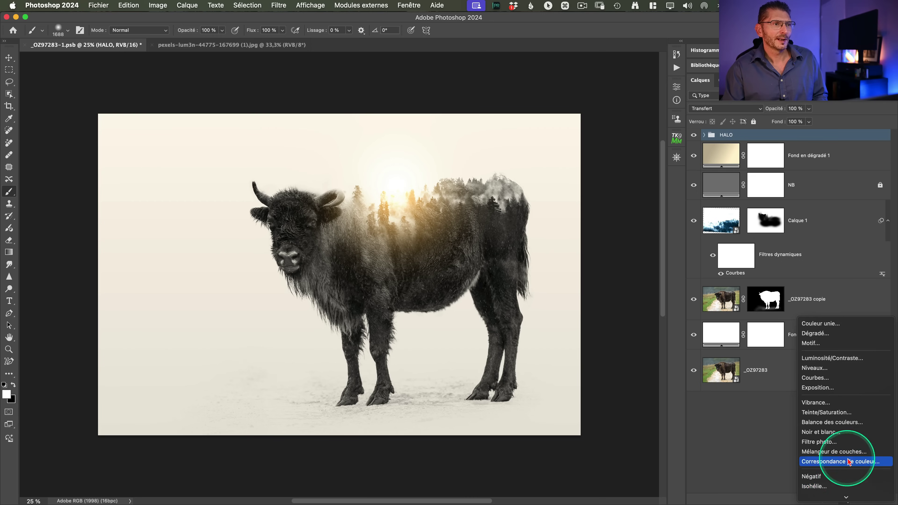
{"action": "left_click", "coordinate": [838, 422]}
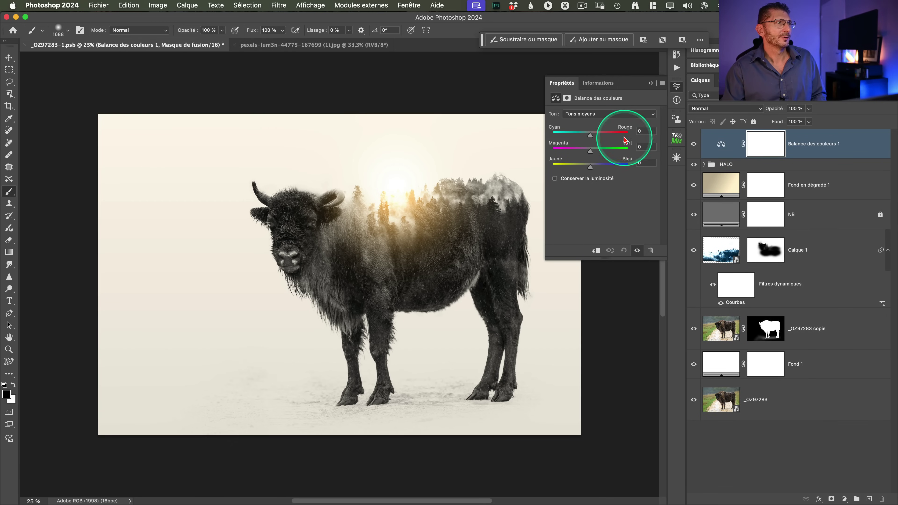
{"action": "left_click", "coordinate": [601, 114]}
{"action": "left_click", "coordinate": [589, 123]}
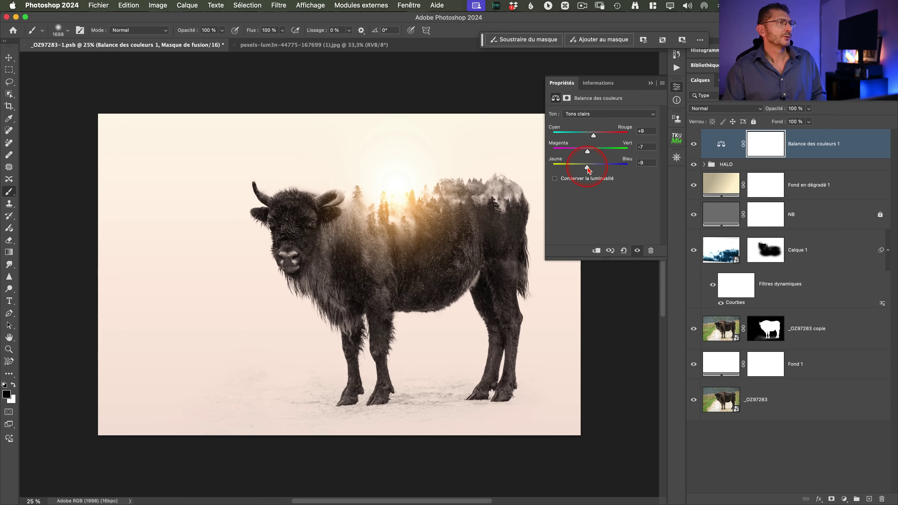
- Set the colour balance's Tons moyens to Magenta/Vert -12, Jaune/Bleu -27, and Tons foncés to Magenta/Vert +19, Jaune/Bleu +36
{"action": "left_click", "coordinate": [595, 113]}
{"action": "left_click", "coordinate": [591, 105]}
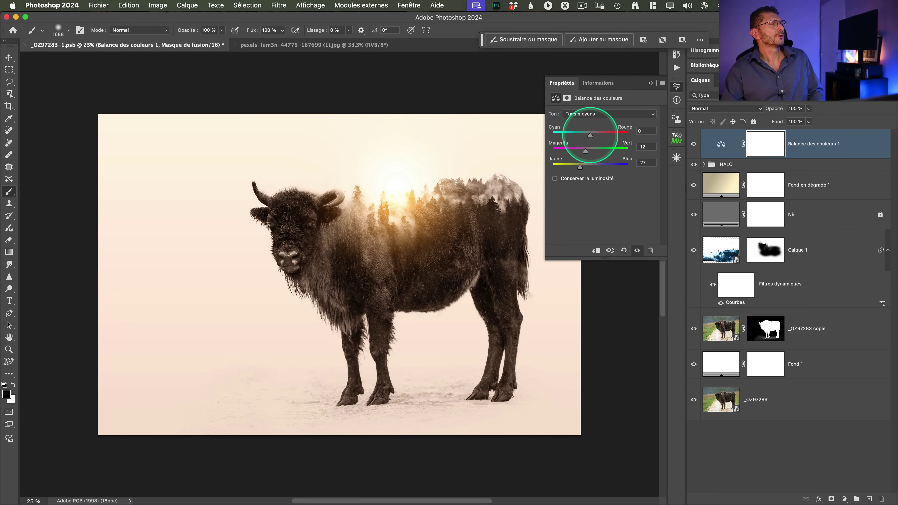
{"action": "left_click", "coordinate": [582, 114]}
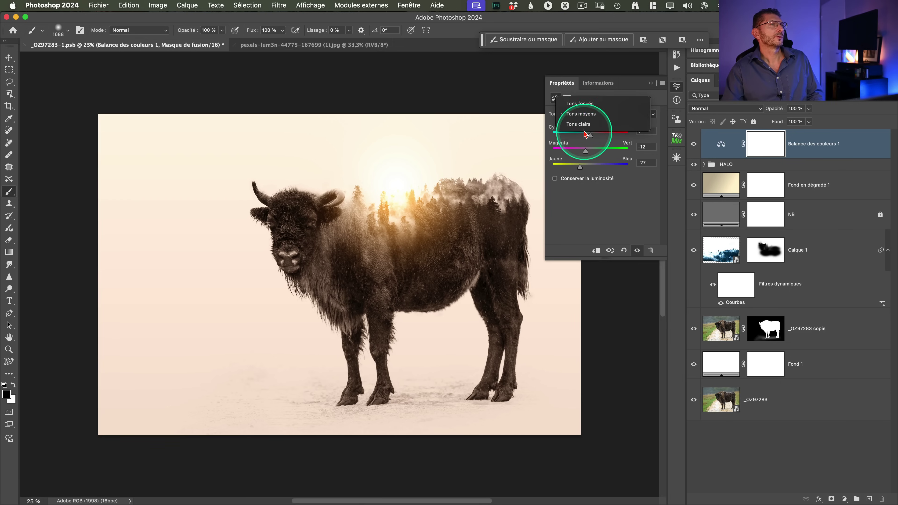
{"action": "left_click", "coordinate": [580, 103]}
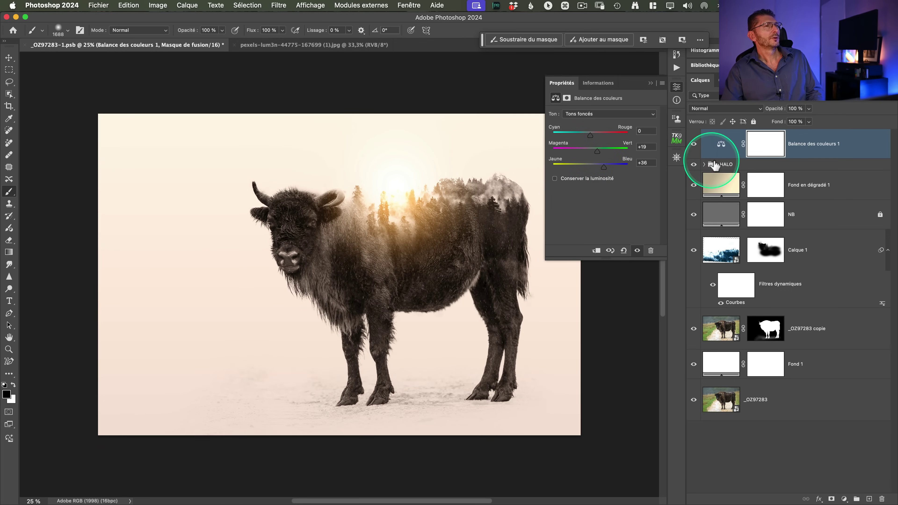
{"action": "left_click", "coordinate": [650, 82]}
- Reduce the Echelle of the Fond en dégradé 1 gradient fill to 60 %
{"action": "left_click", "coordinate": [728, 186]}
{"action": "double_click", "coordinate": [728, 186]}
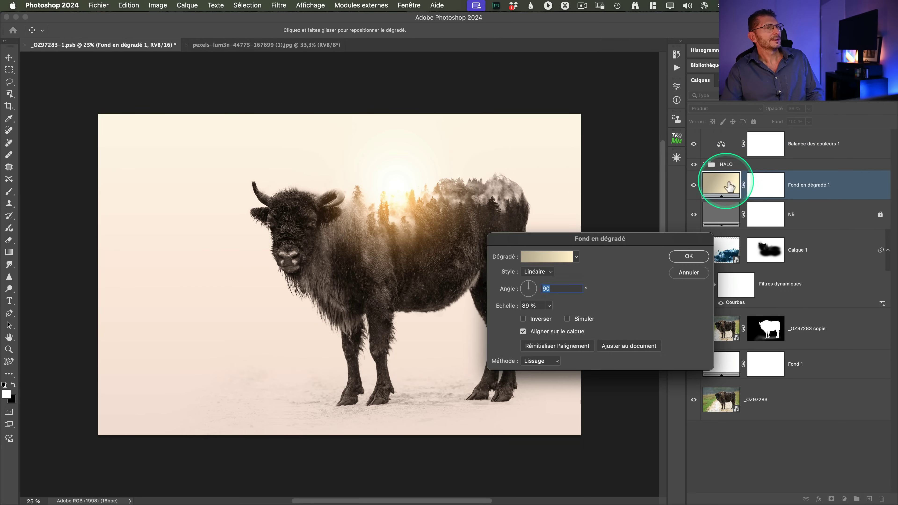
{"action": "left_click", "coordinate": [512, 308]}
{"action": "left_click_drag", "start_coordinate": [512, 311], "coordinate": [565, 283]}
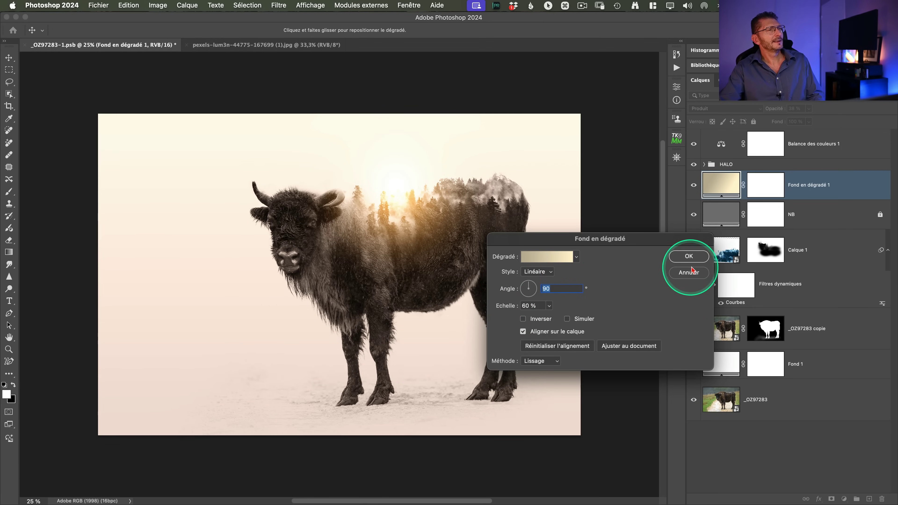
{"action": "left_click", "coordinate": [688, 256]}
- Lower the opacity of Fond en dégradé 1 to 20 % and compare the finished composite with the original _OZ97283 photo
{"action": "left_click", "coordinate": [80, 67], "text": "super"}
{"action": "key", "text": "super+0"}
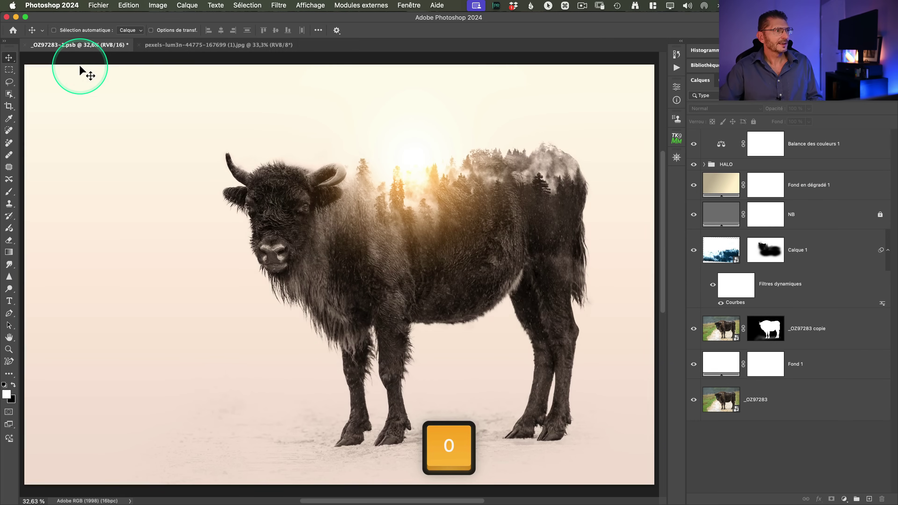
{"action": "left_click", "coordinate": [716, 191]}
{"action": "key", "text": "v"}
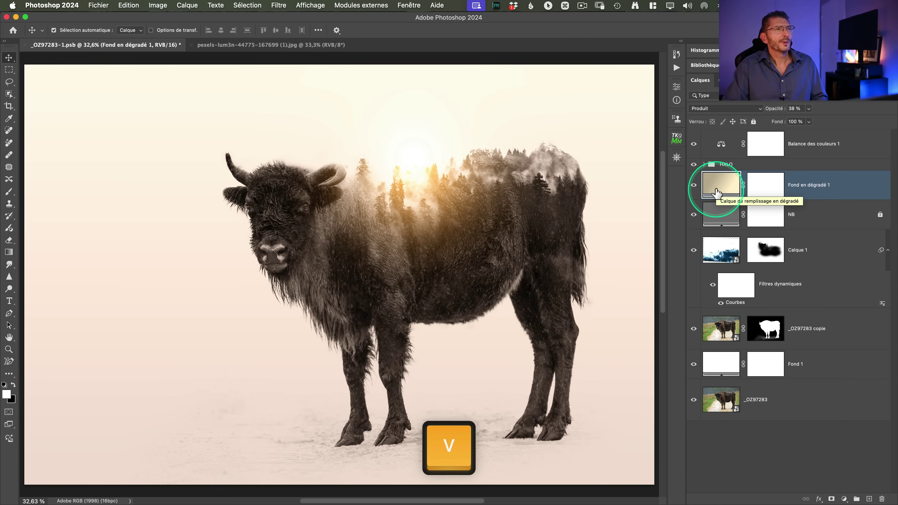
{"action": "key", "text": "2"}
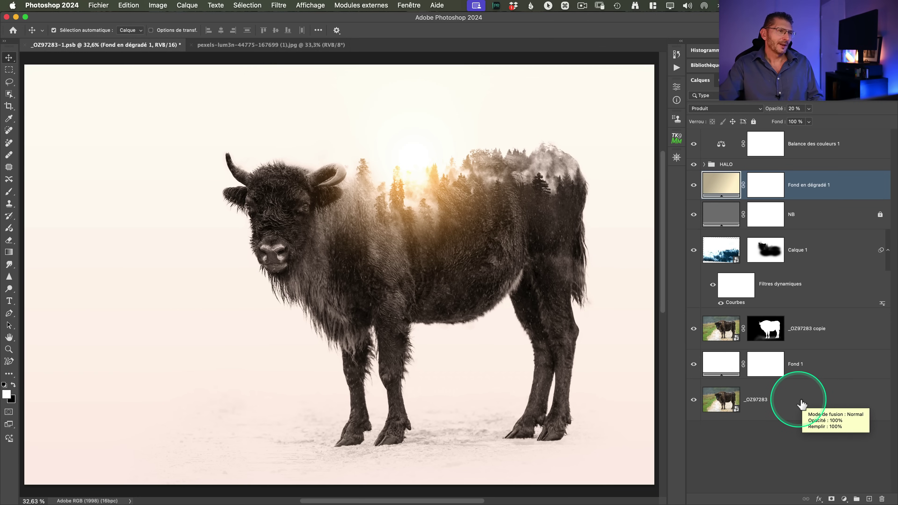
{"action": "left_click", "coordinate": [694, 400], "text": "alt"}
{"action": "left_click", "coordinate": [694, 400], "text": "alt"}
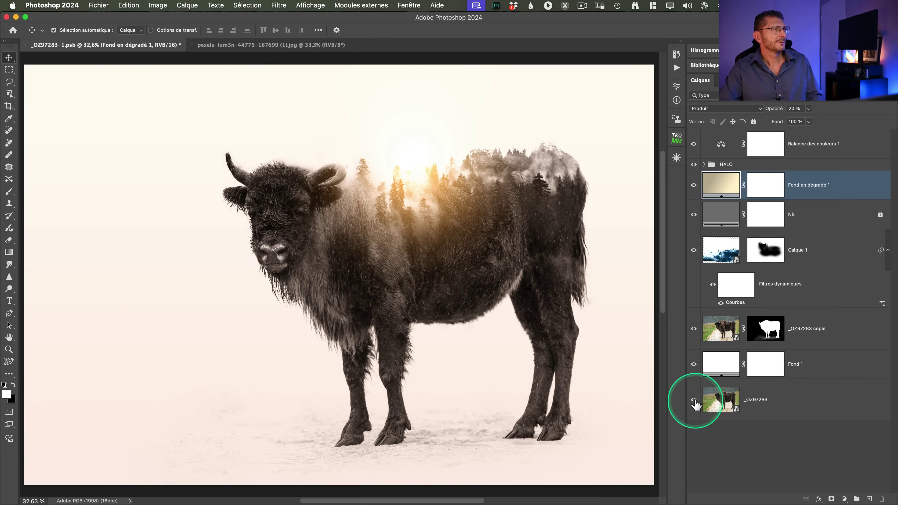